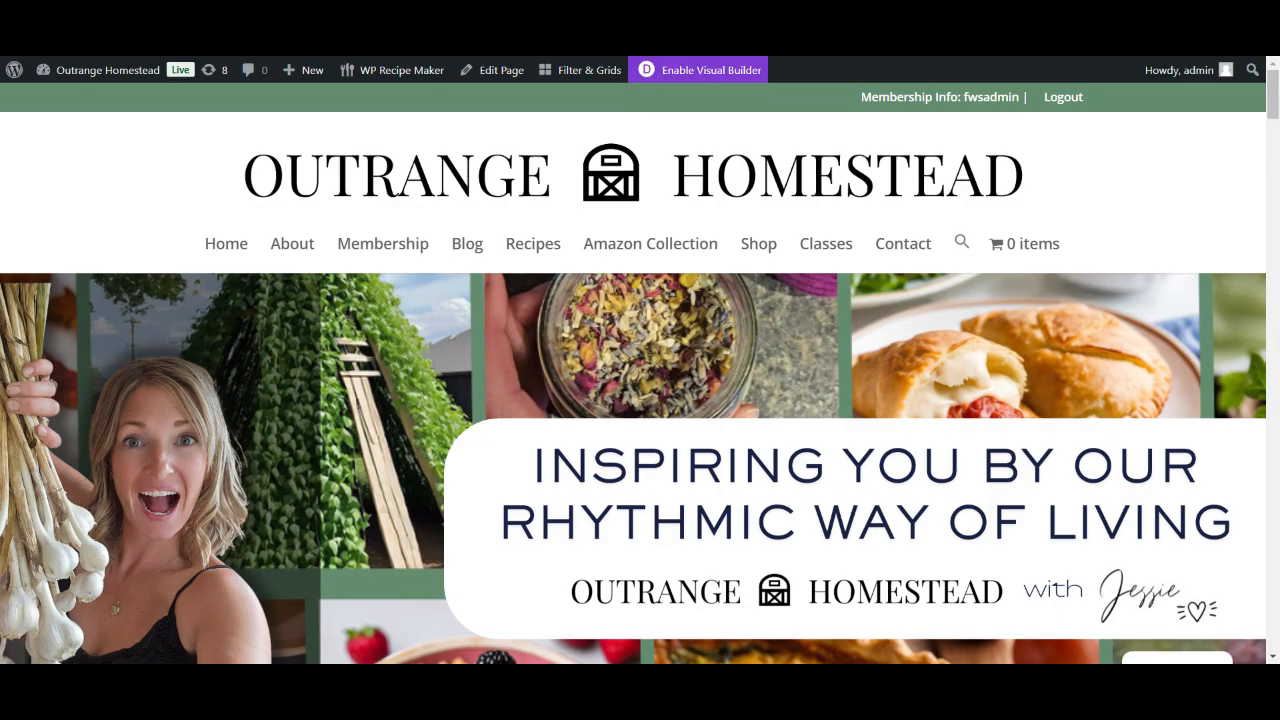
Examine the home page's header, navigation menu and hero banner.
click(664, 78)
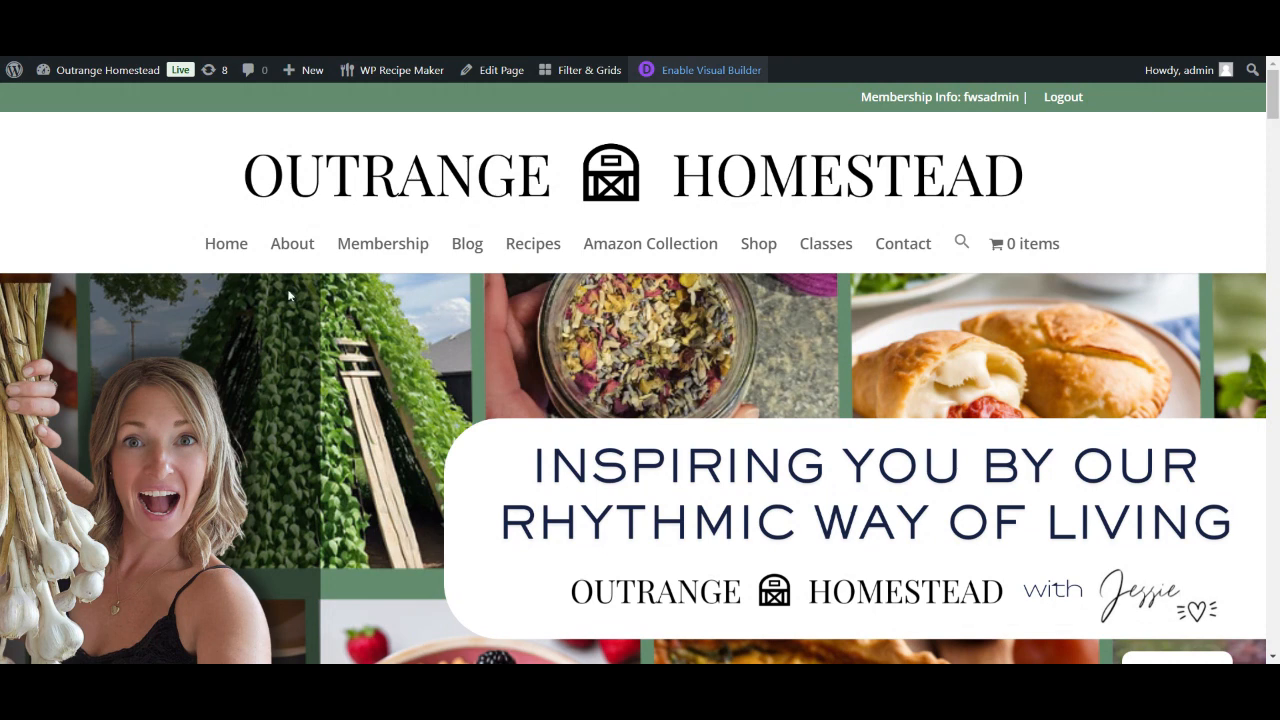
scroll(316, 390, down, 2)
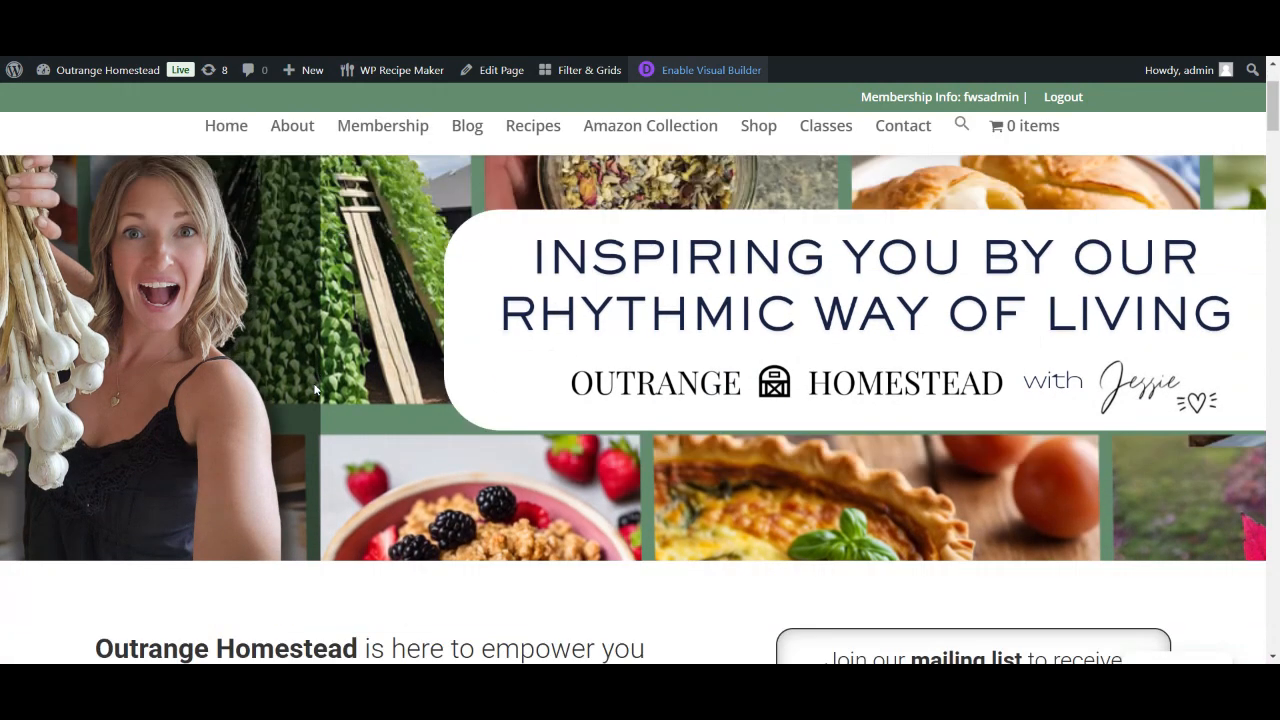
scroll(316, 390, down, 1)
scroll(633, 409, up, 2)
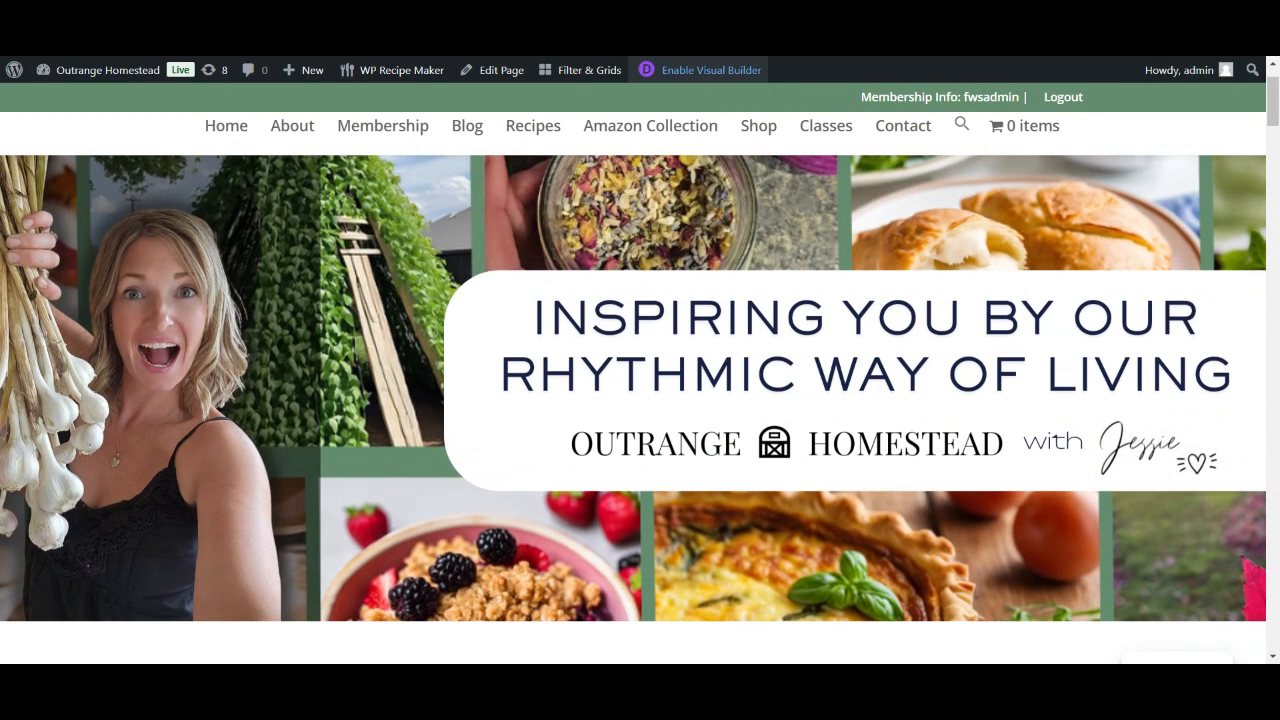
scroll(640, 400, up, 2)
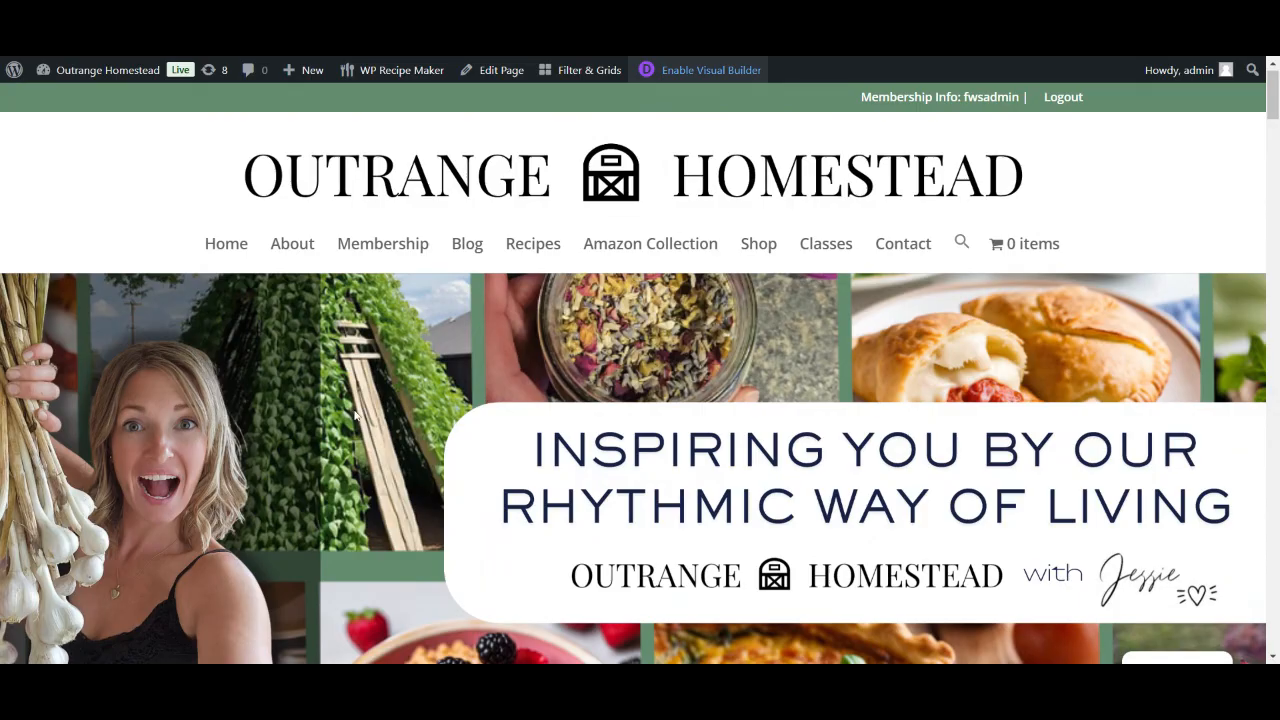
scroll(343, 388, down, 4)
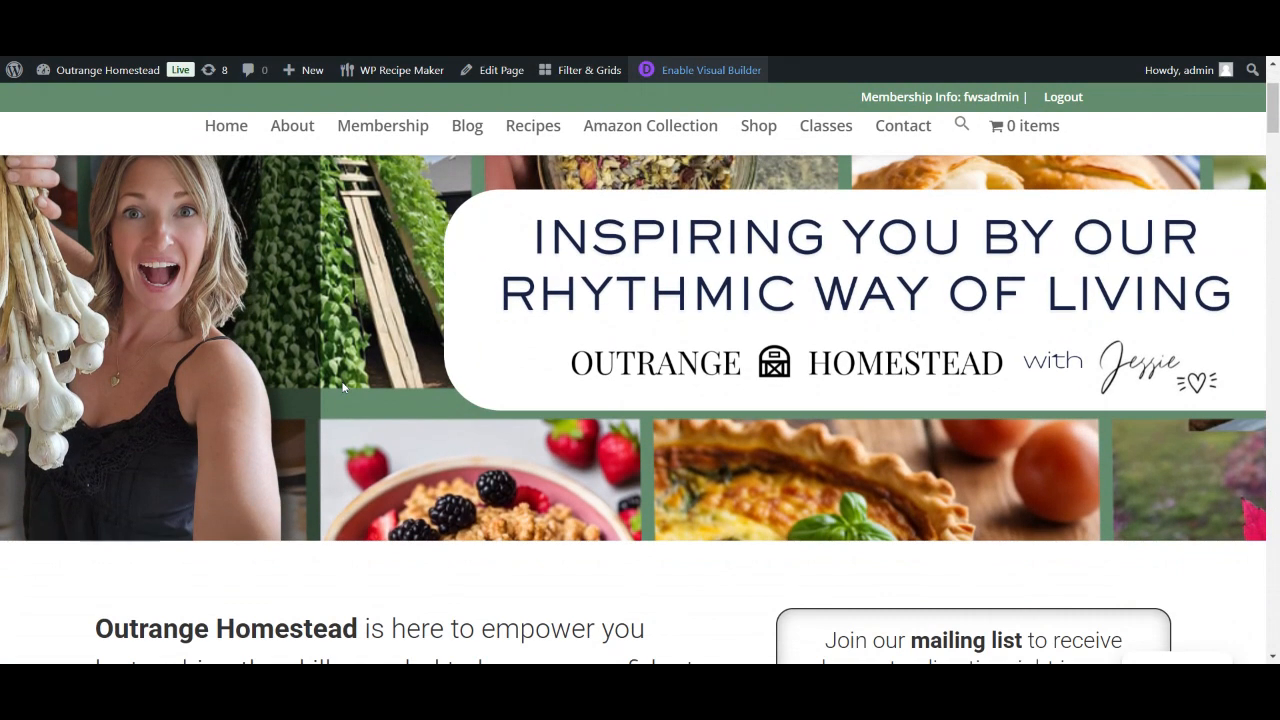
scroll(640, 400, down, 1)
scroll(633, 409, up, 3)
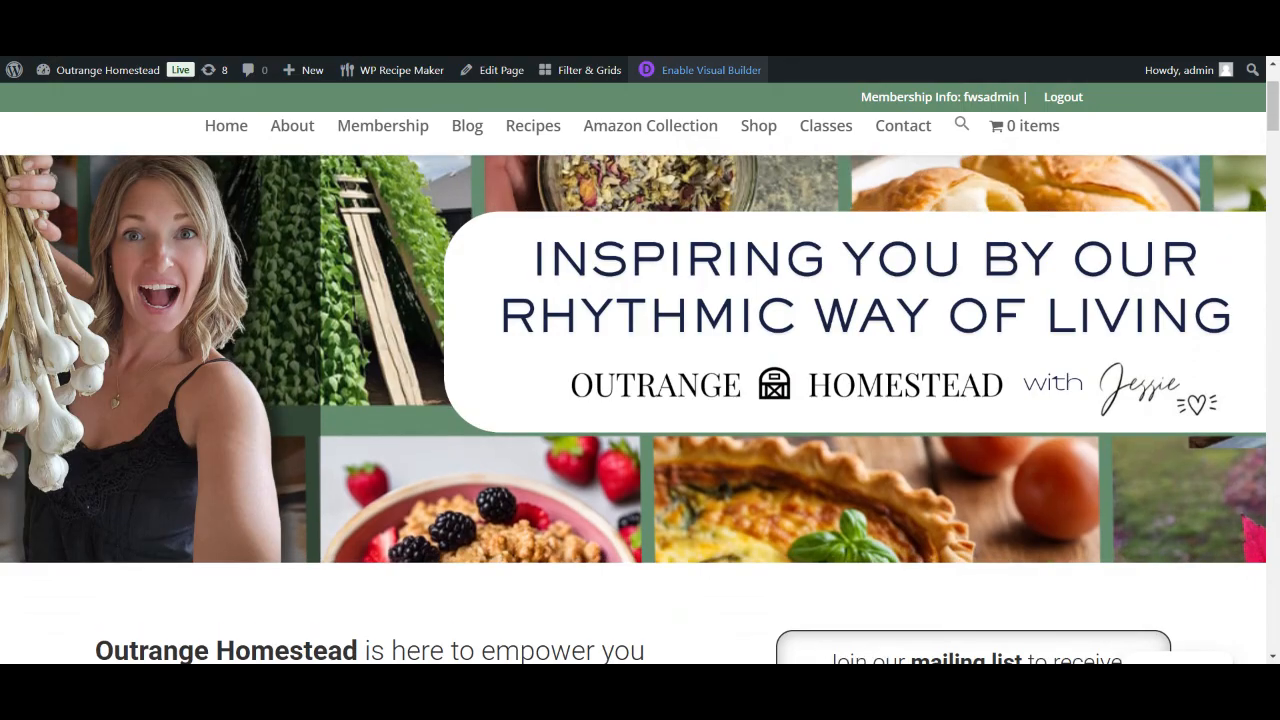
scroll(633, 409, up, 2)
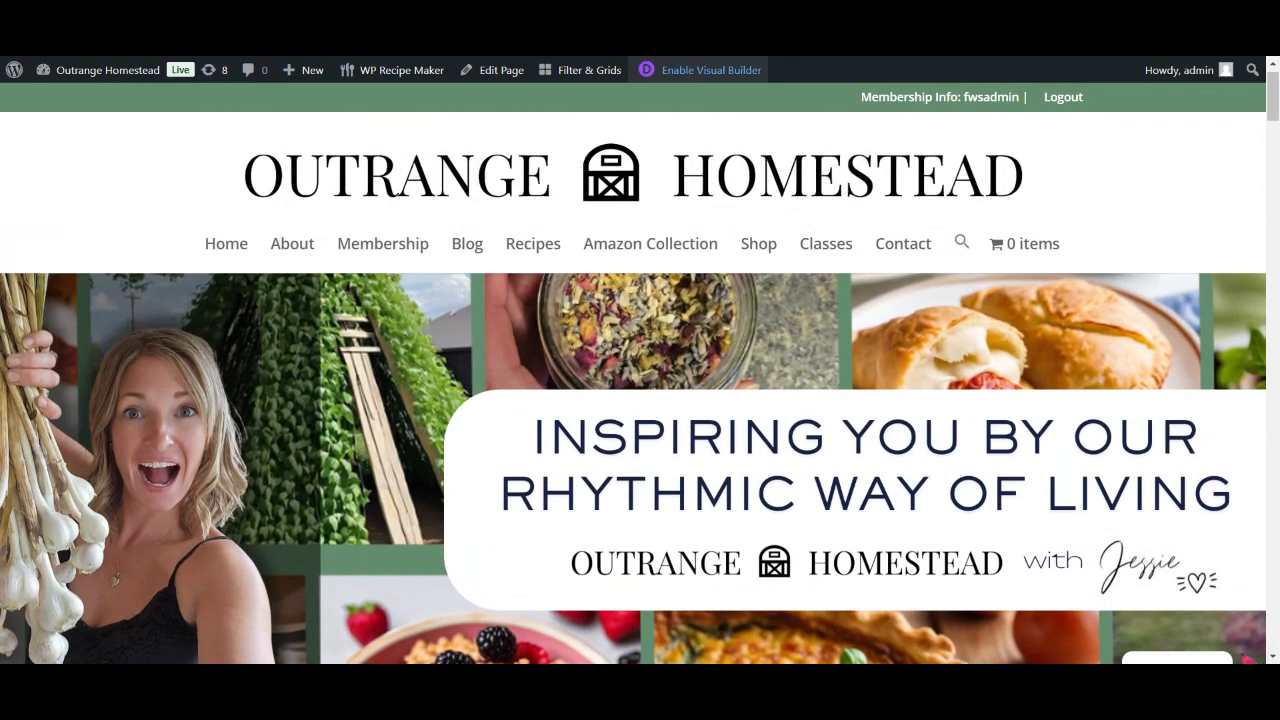
scroll(307, 373, down, 2)
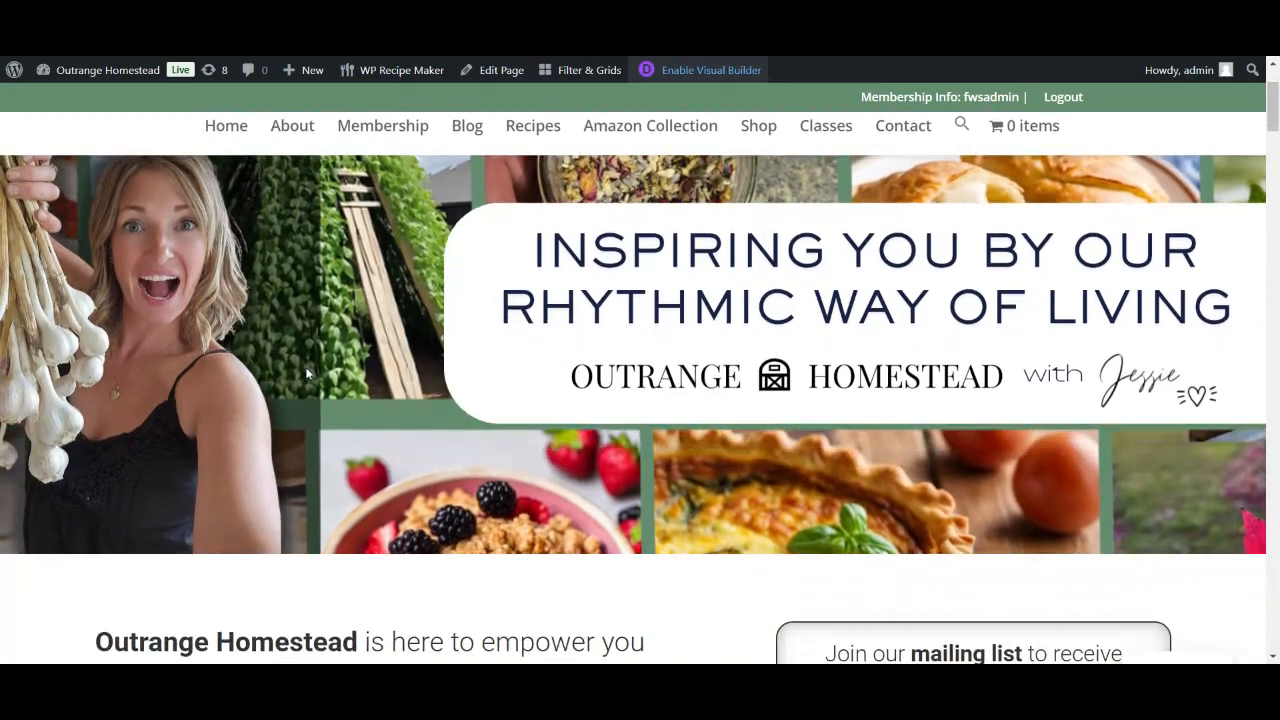
Review the home page's sections, from the latest recipes and premium membership to the welcome text and Instagram feed.
scroll(307, 373, down, 5)
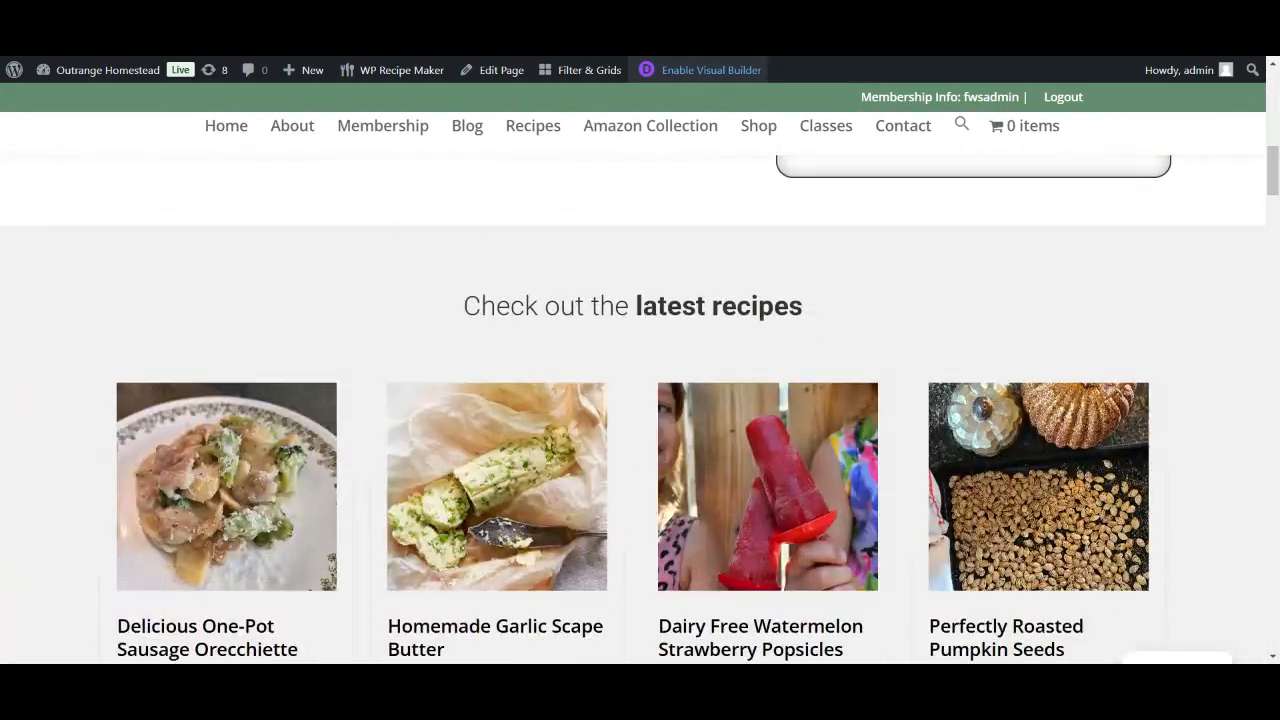
scroll(640, 409, down, 6)
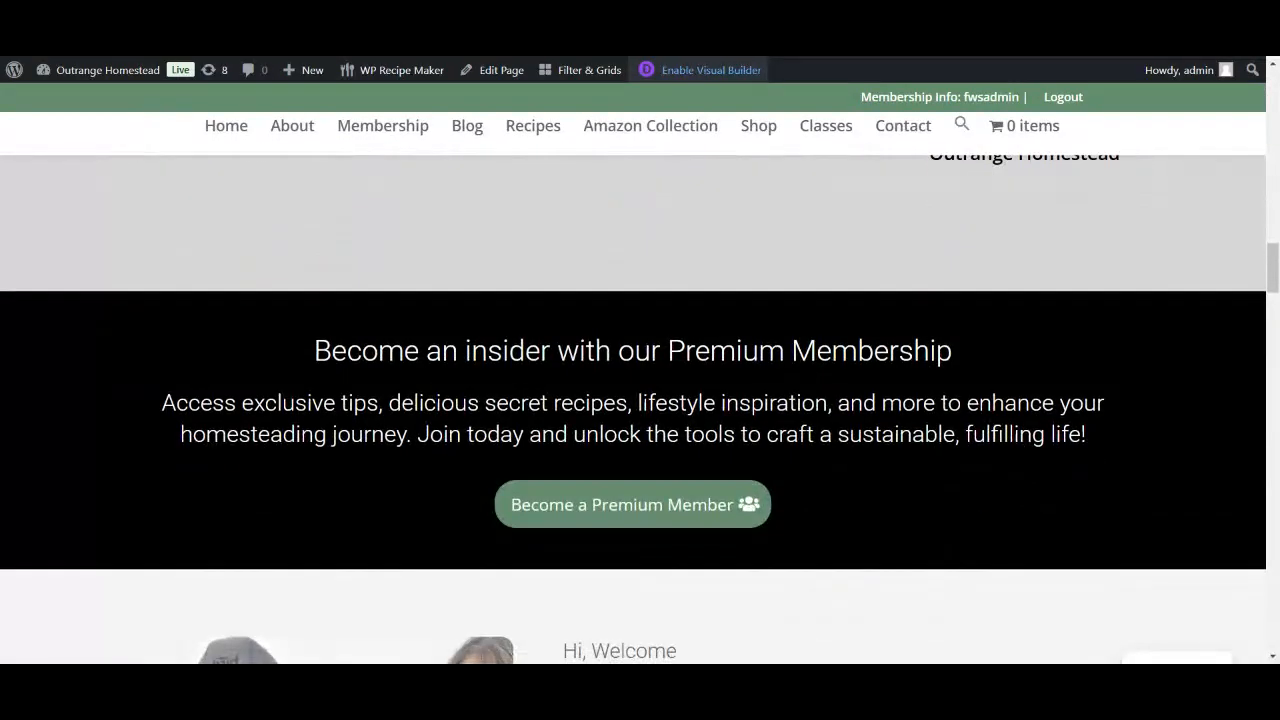
drag(314, 350, 891, 456)
scroll(891, 456, down, 4)
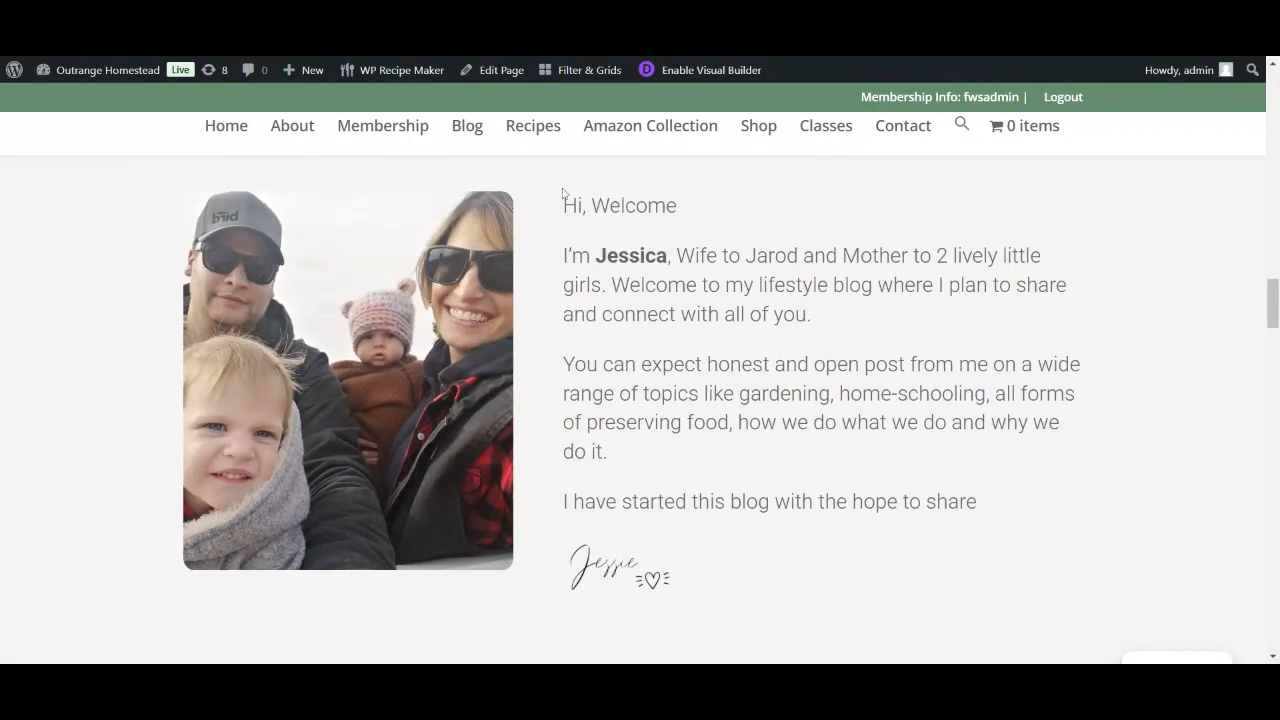
drag(560, 200, 775, 545)
click(778, 550)
scroll(711, 417, down, 8)
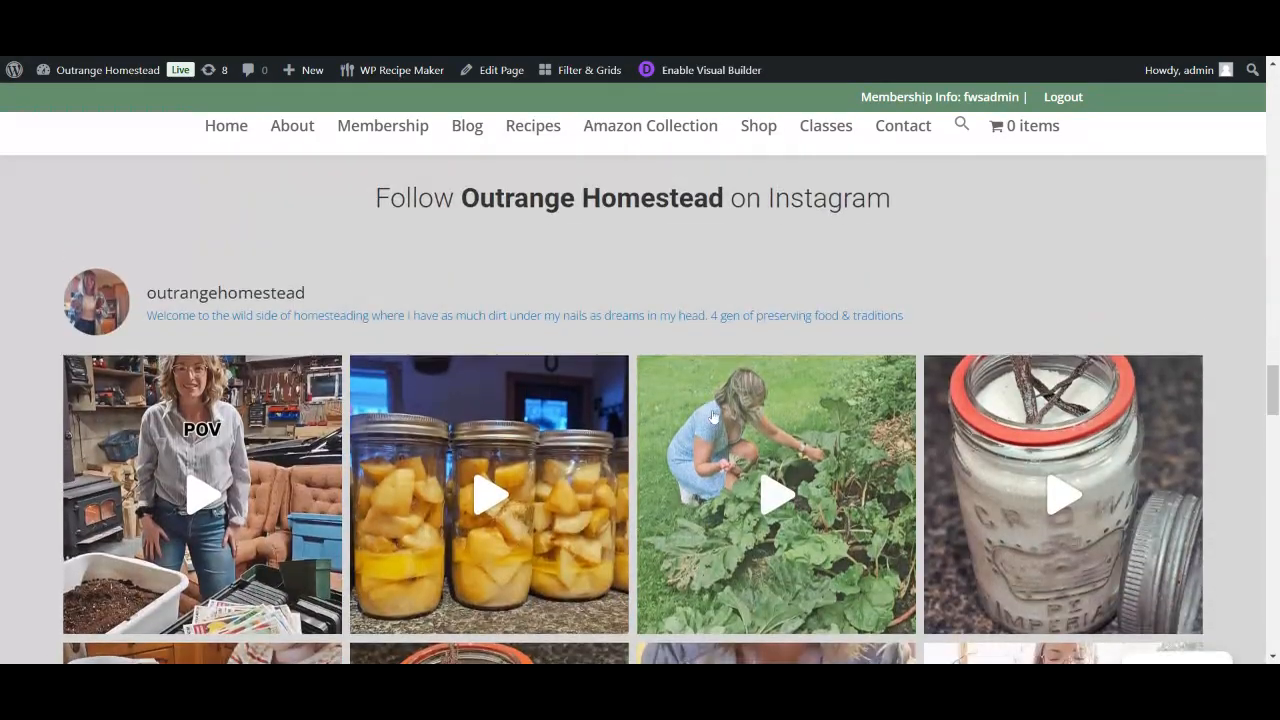
Open the premium membership registration page from the home page's membership call-to-action.
scroll(713, 416, up, 20)
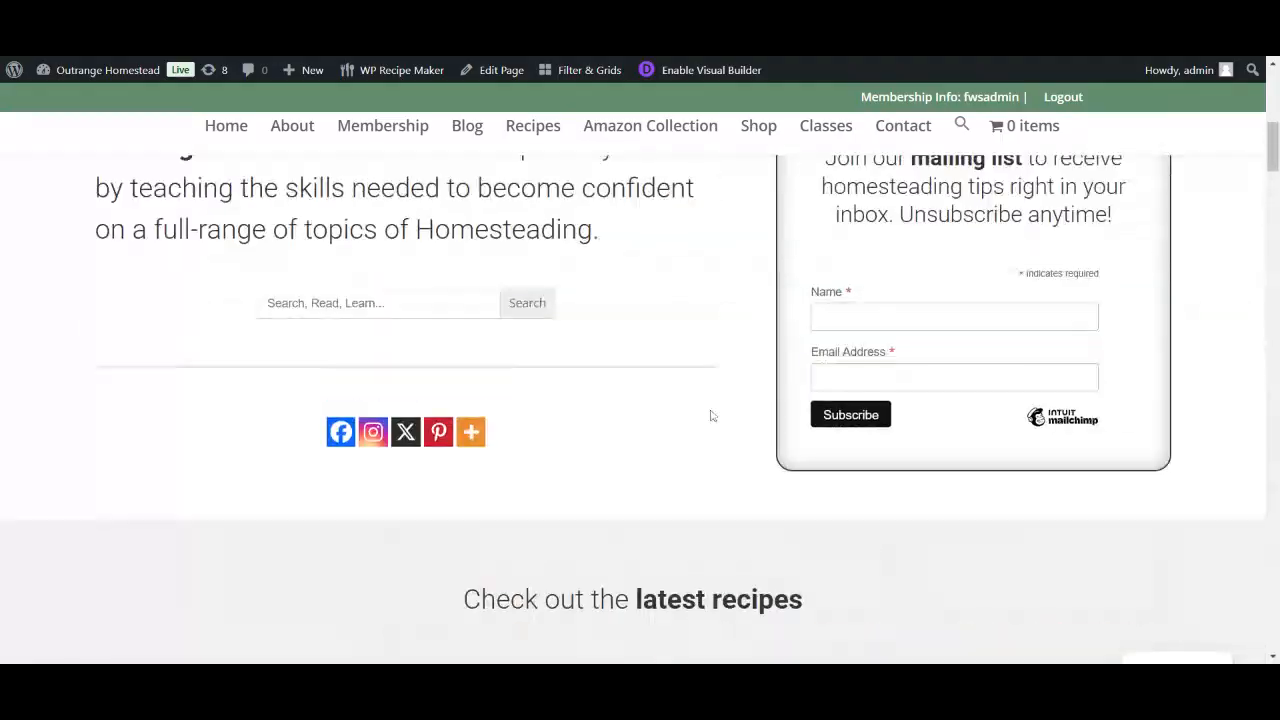
scroll(711, 416, up, 3)
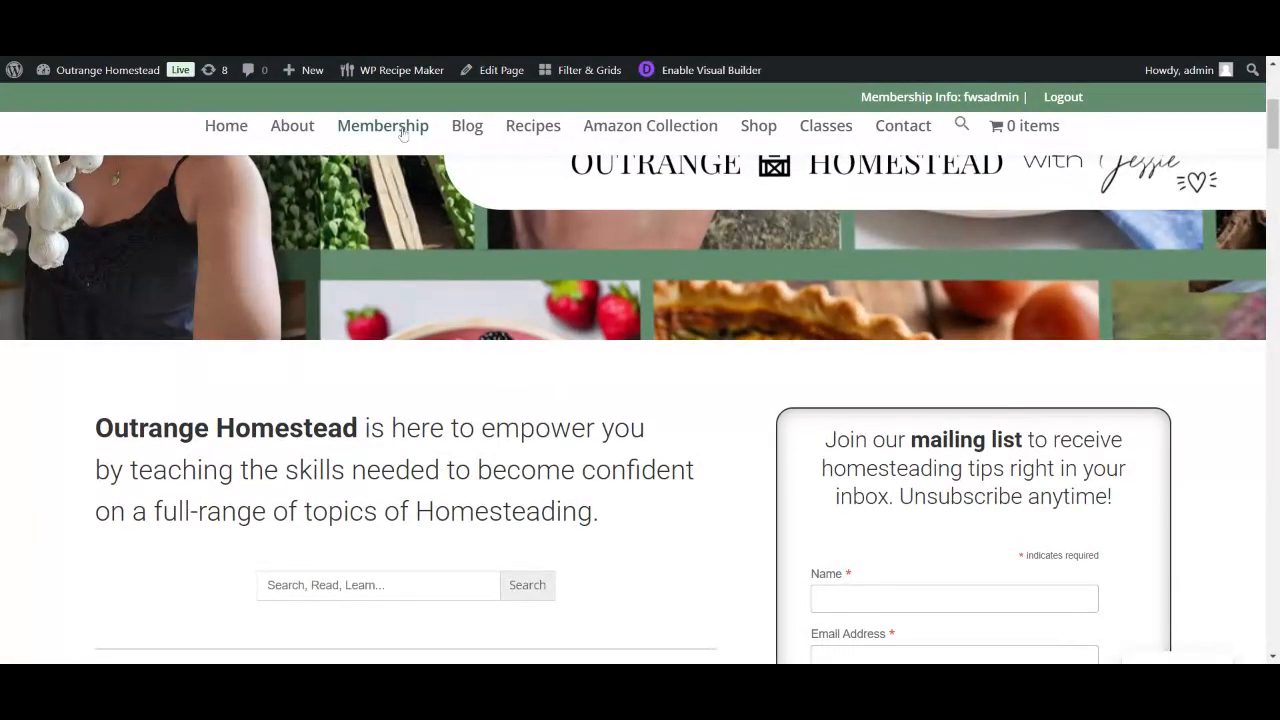
scroll(400, 180, down, 8)
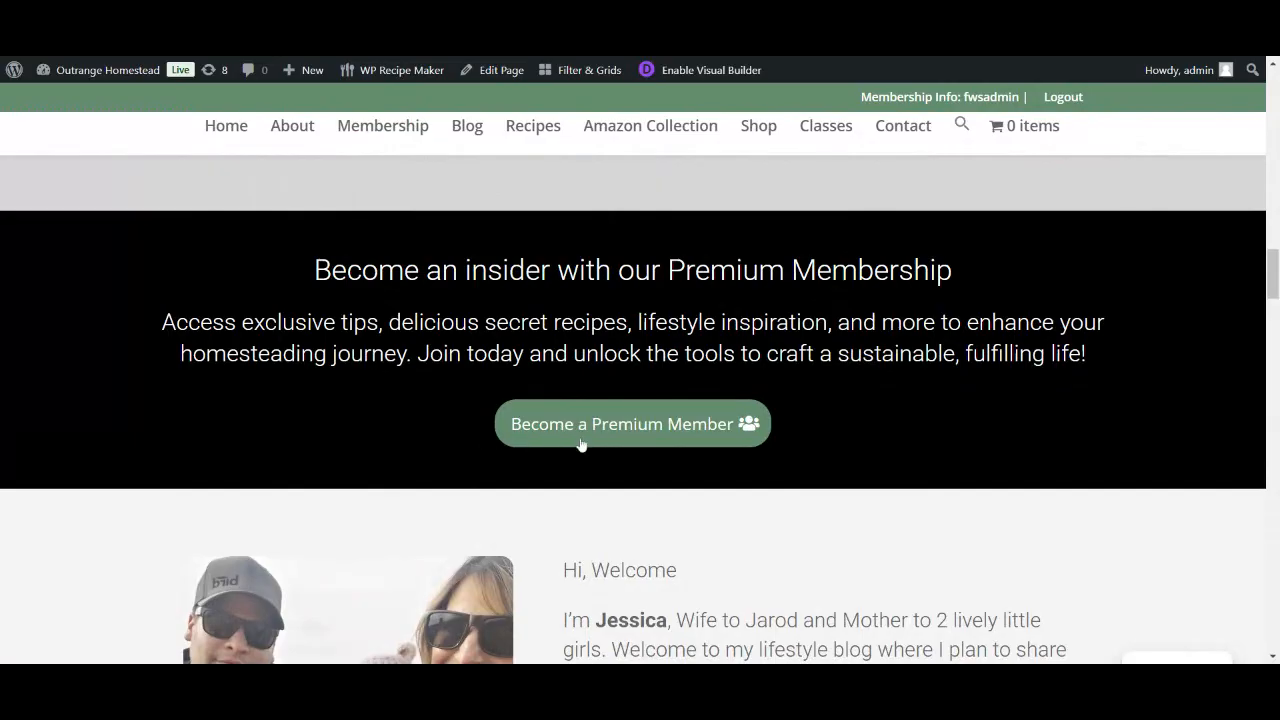
click(581, 444)
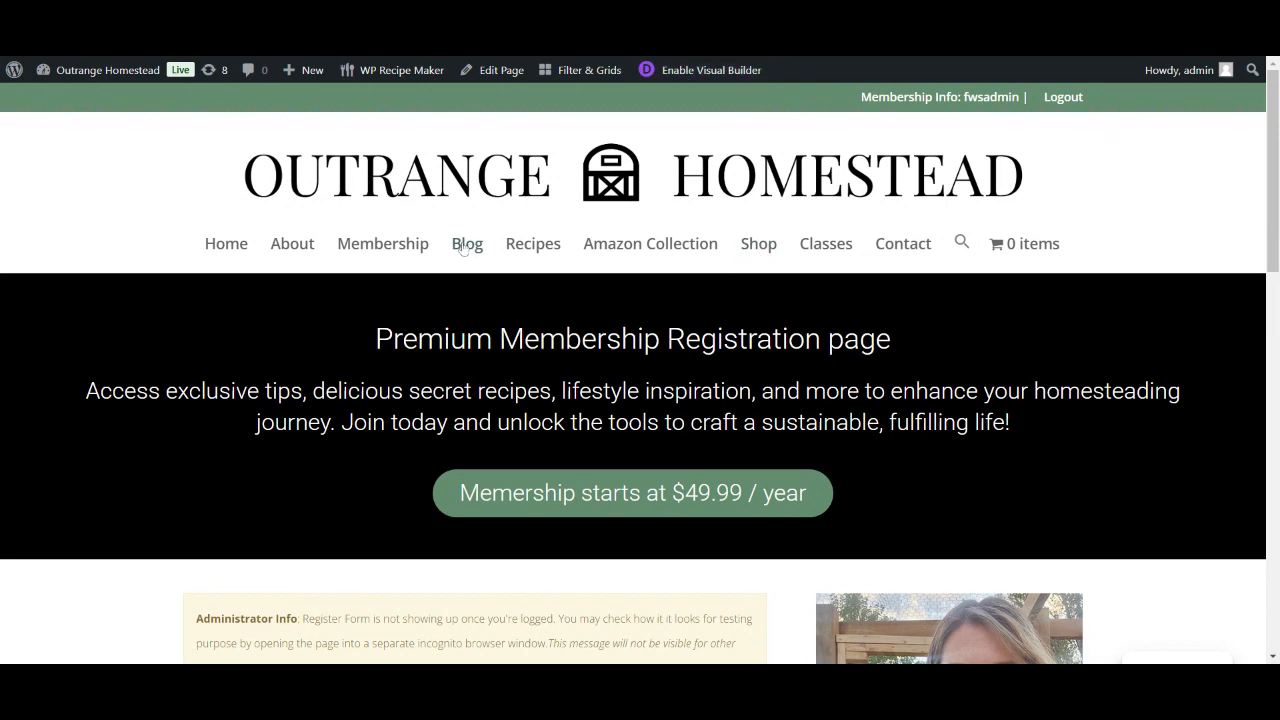
Open the Blog page and review its search bar, category filters and post grid.
click(518, 254)
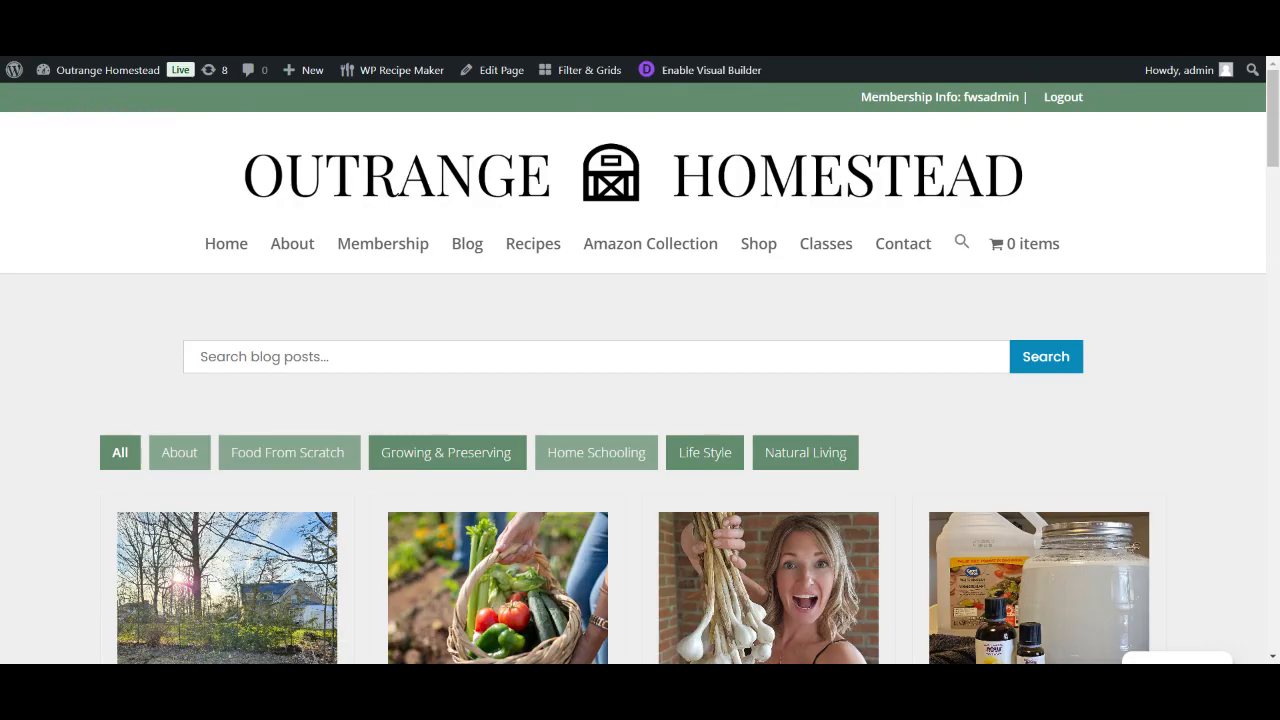
scroll(597, 274, down, 2)
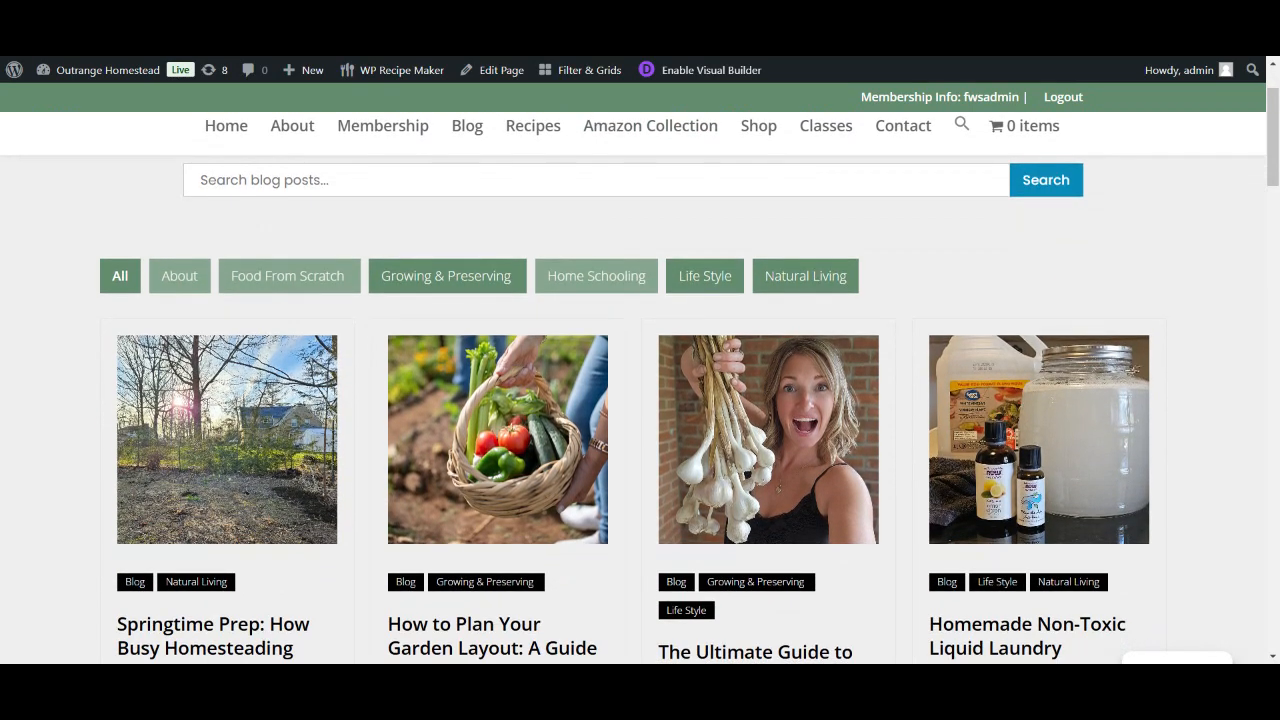
scroll(650, 300, up, 2)
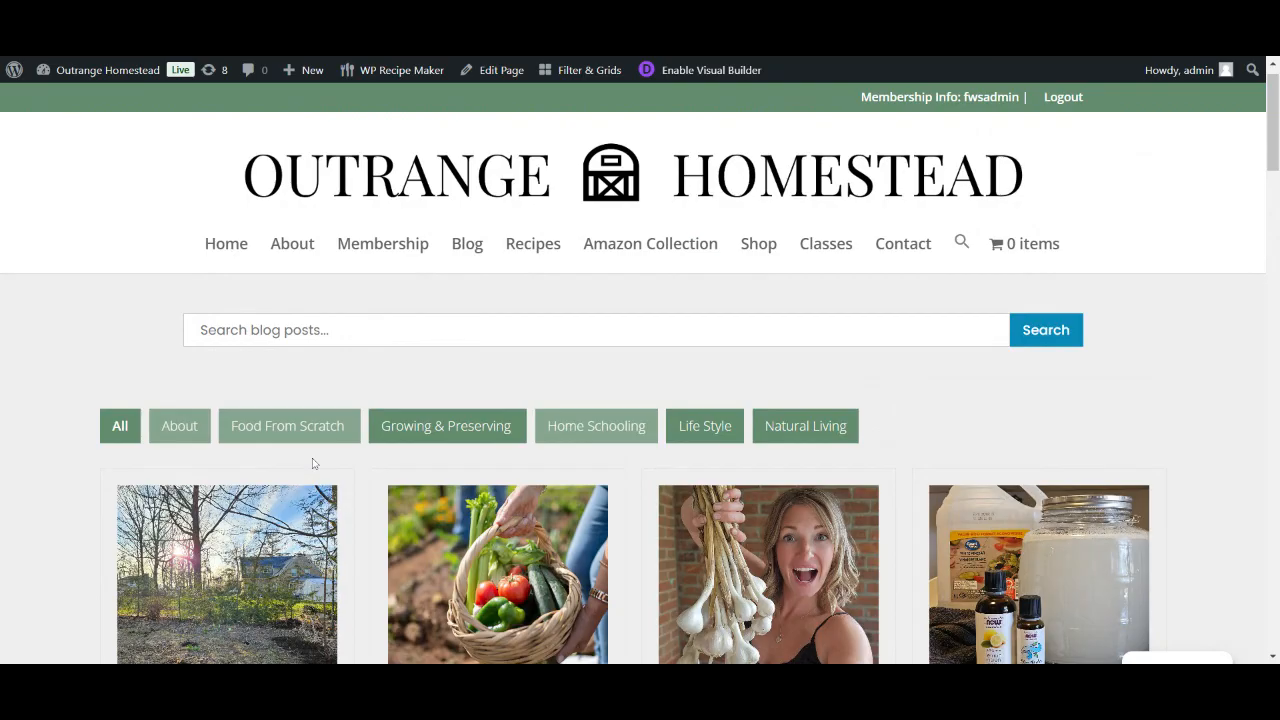
Return to the home page and look at the welcome section with the family photo.
click(216, 250)
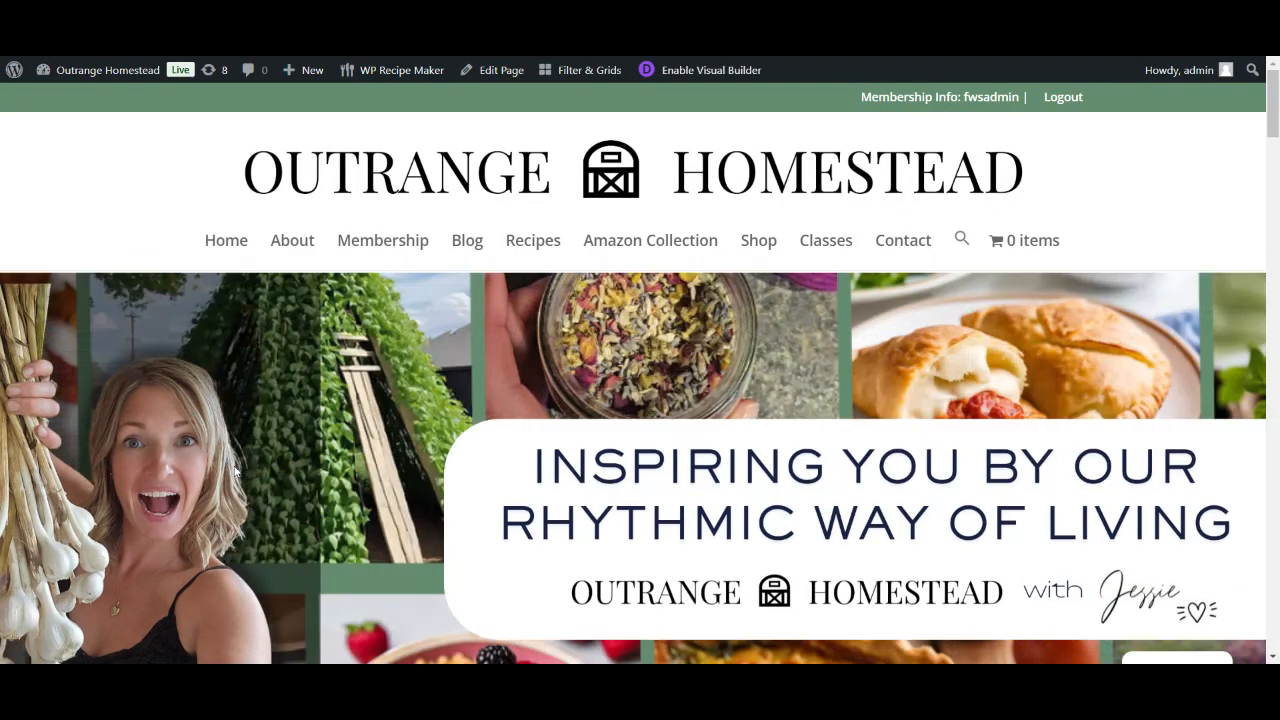
scroll(236, 470, down, 20)
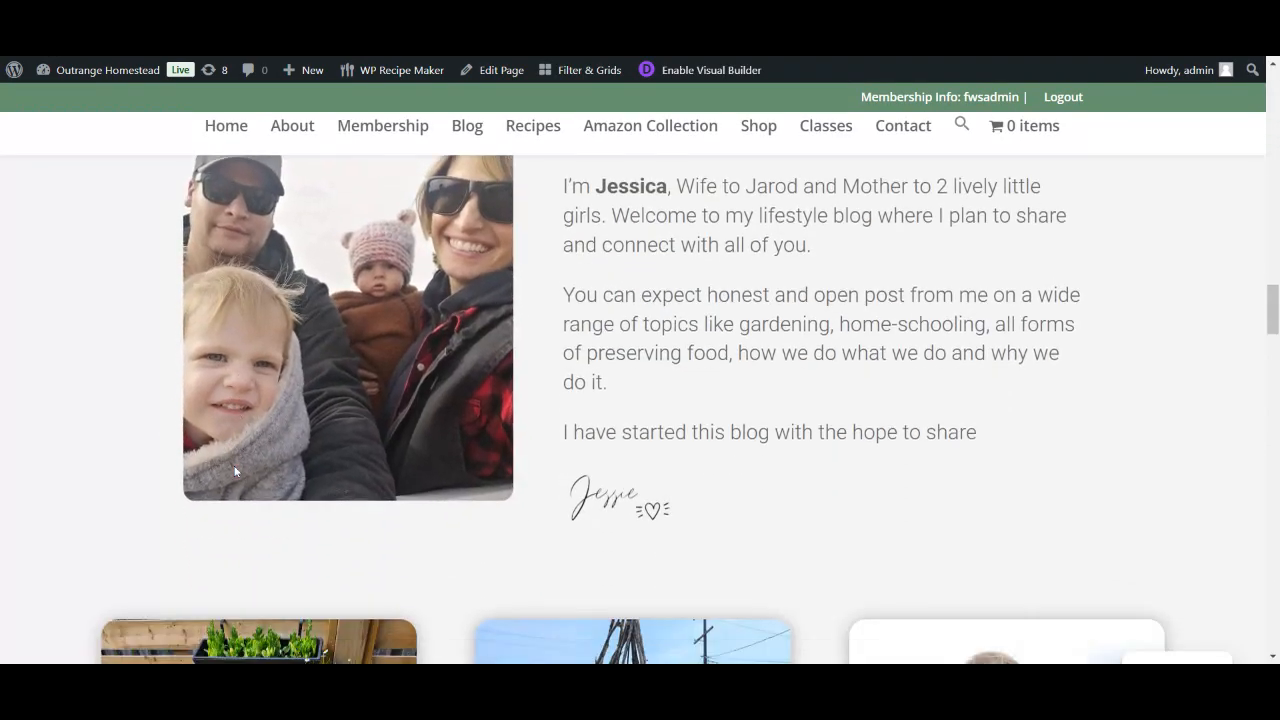
scroll(236, 470, up, 1)
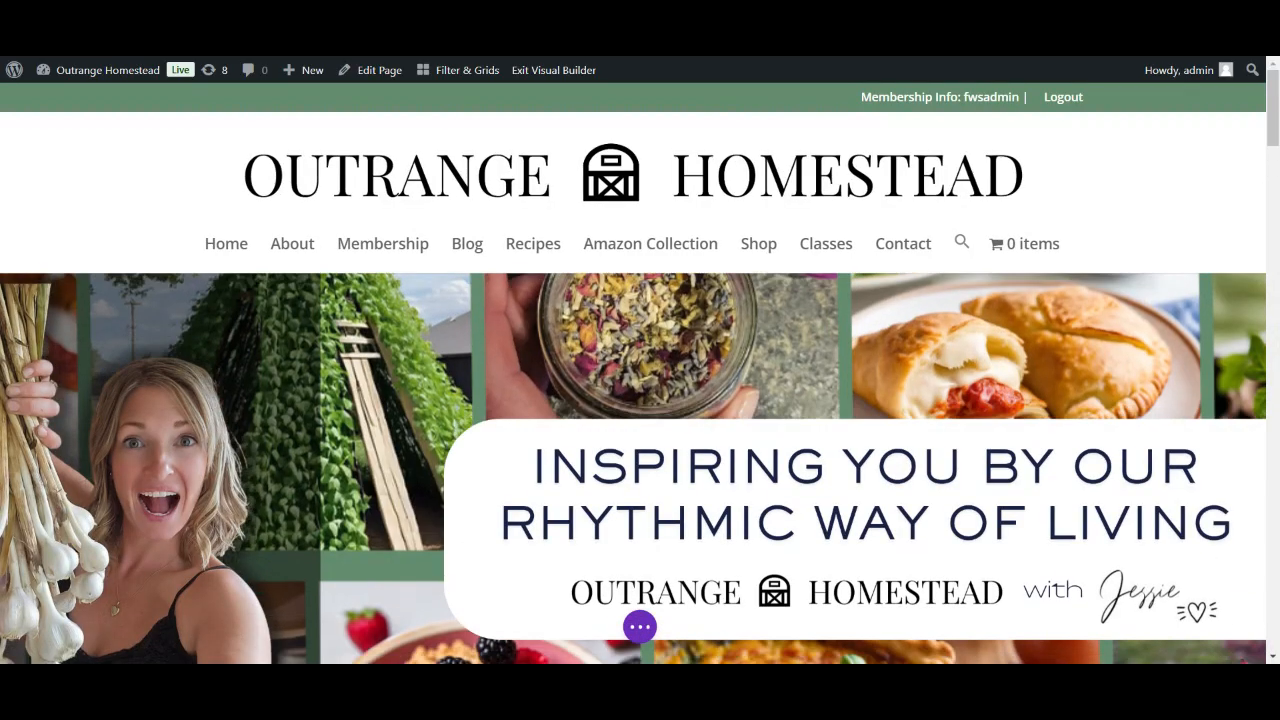
In the visual builder, examine the extent of the welcome section, from the family photo to the three images above the Instagram feed.
scroll(640, 400, down, 10)
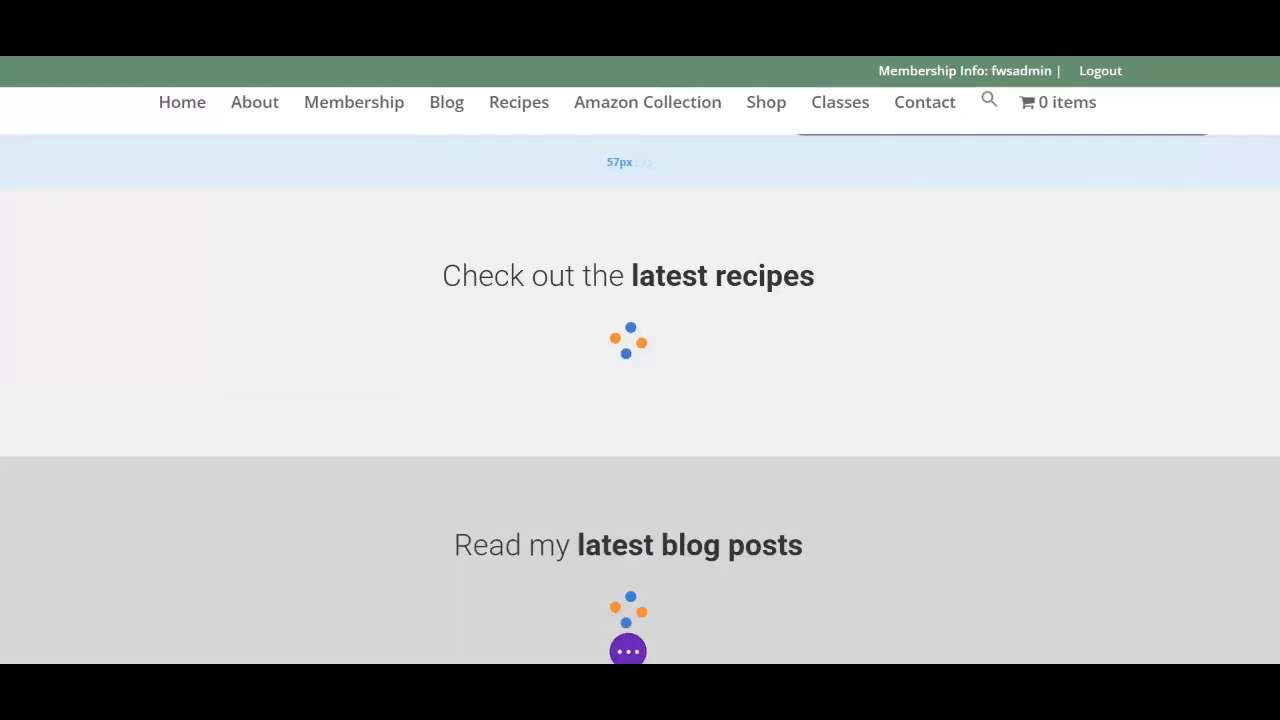
scroll(640, 400, down, 7)
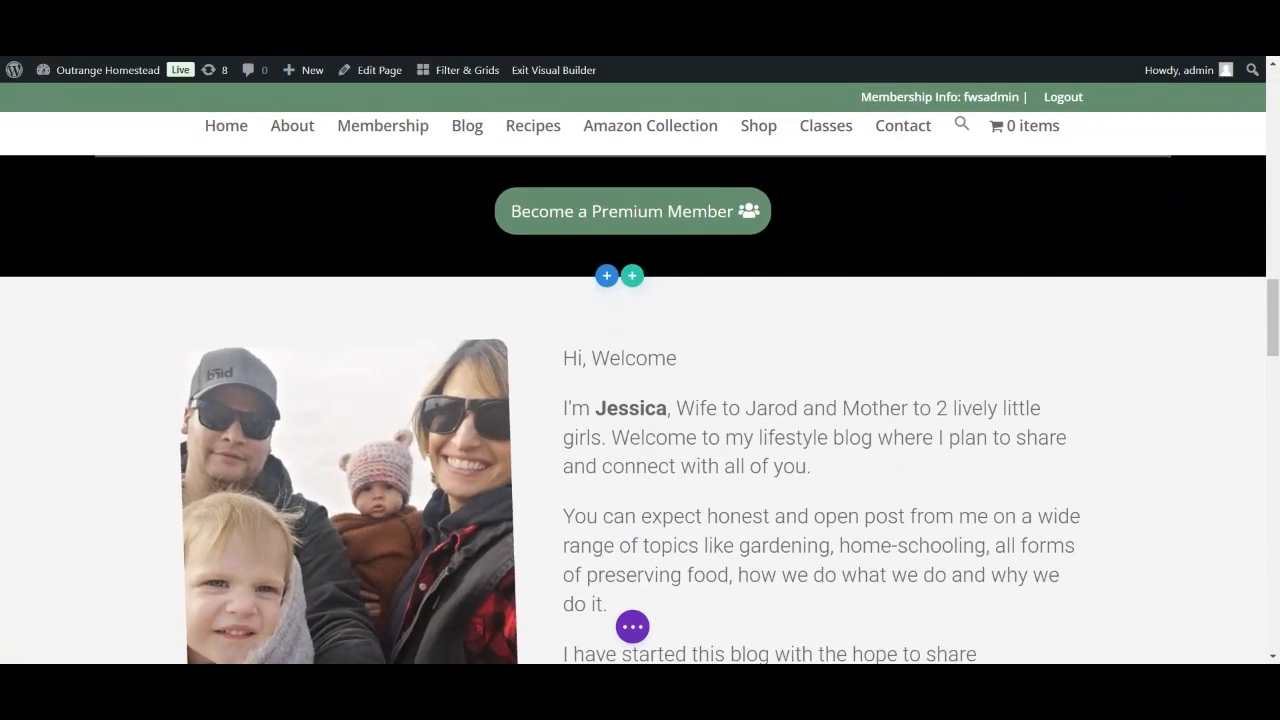
scroll(700, 400, down, 1)
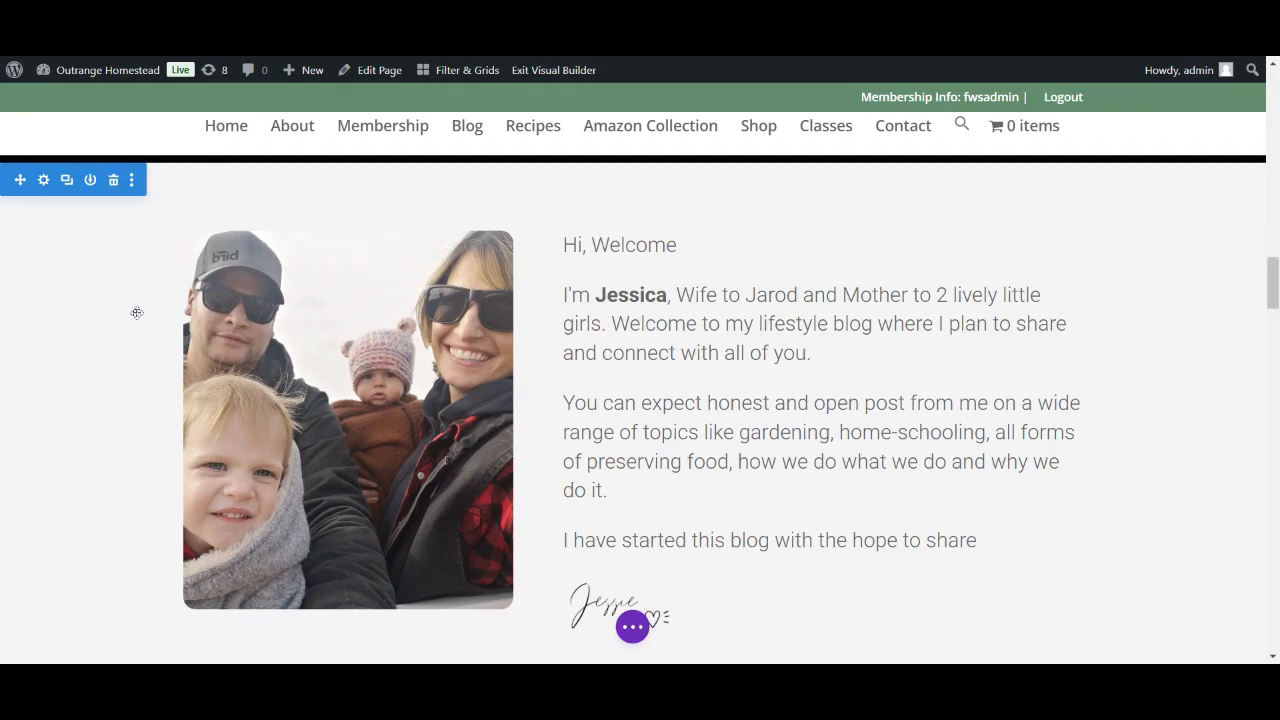
scroll(134, 311, down, 8)
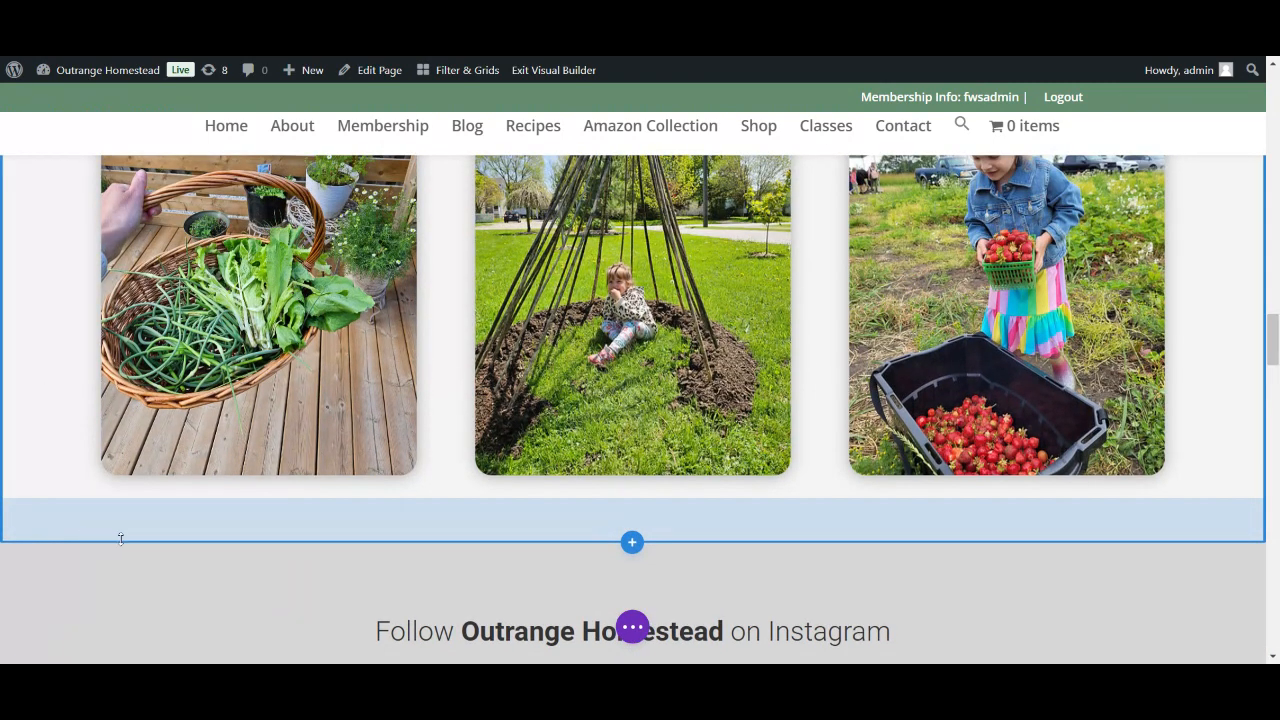
scroll(40, 386, up, 8)
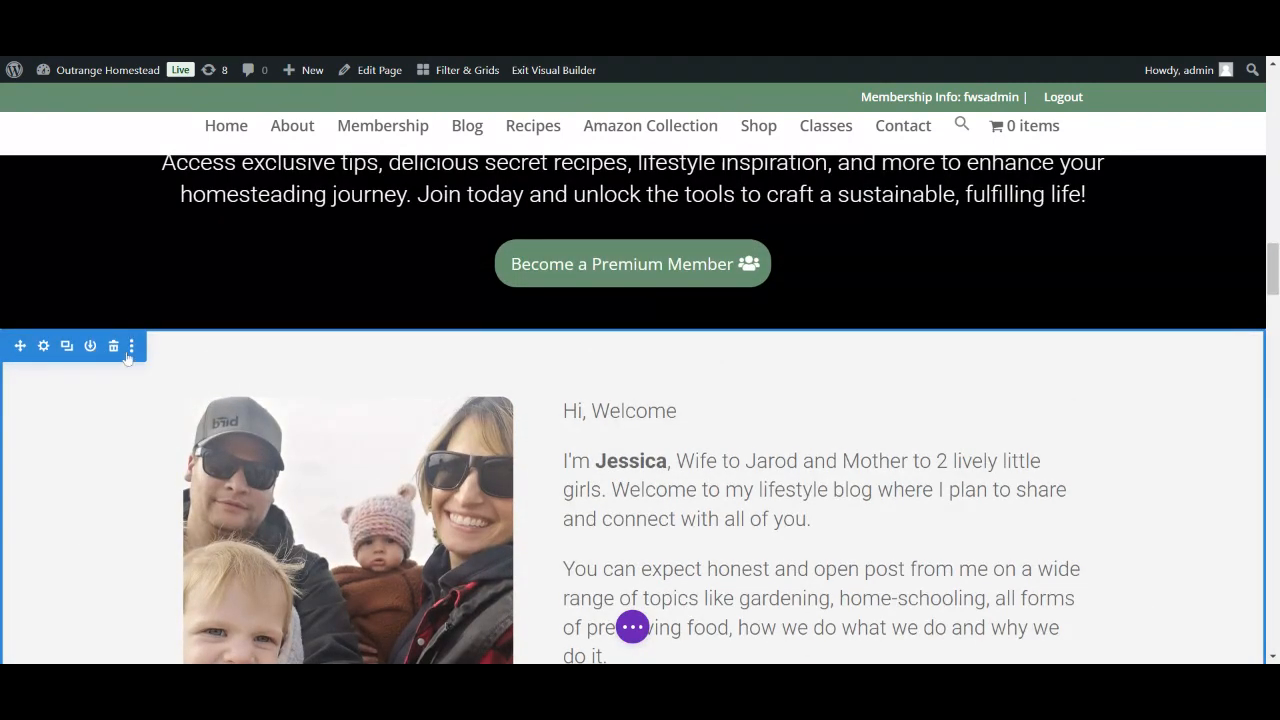
scroll(188, 412, down, 3)
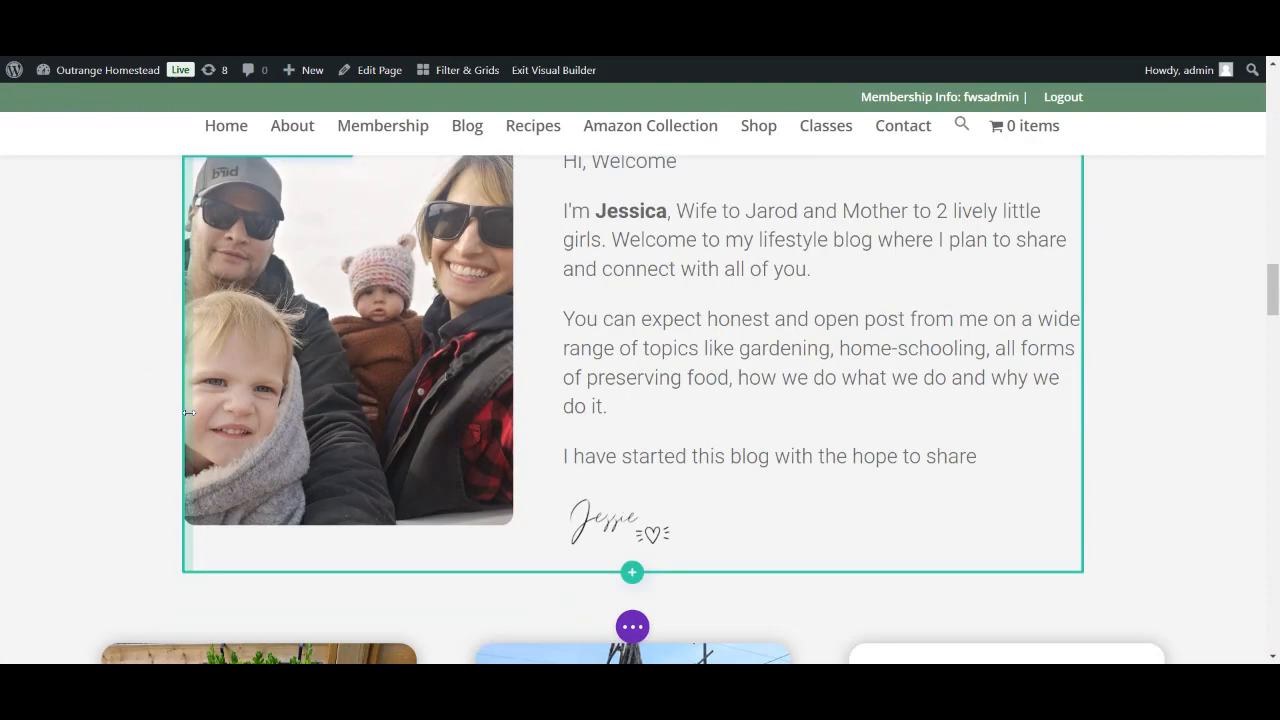
scroll(188, 412, down, 5)
scroll(188, 412, up, 7)
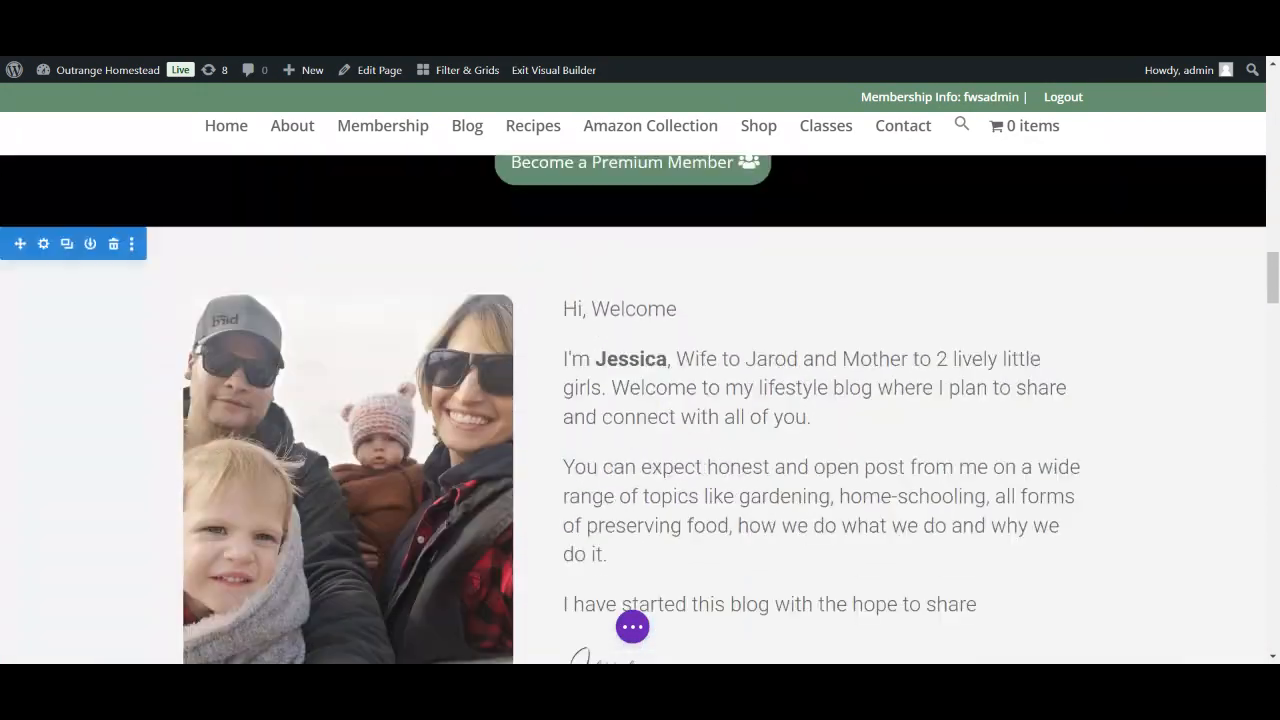
scroll(58, 318, up, 1)
Try a red background on the welcome section, check how far it extends, and discard the change.
click(46, 318)
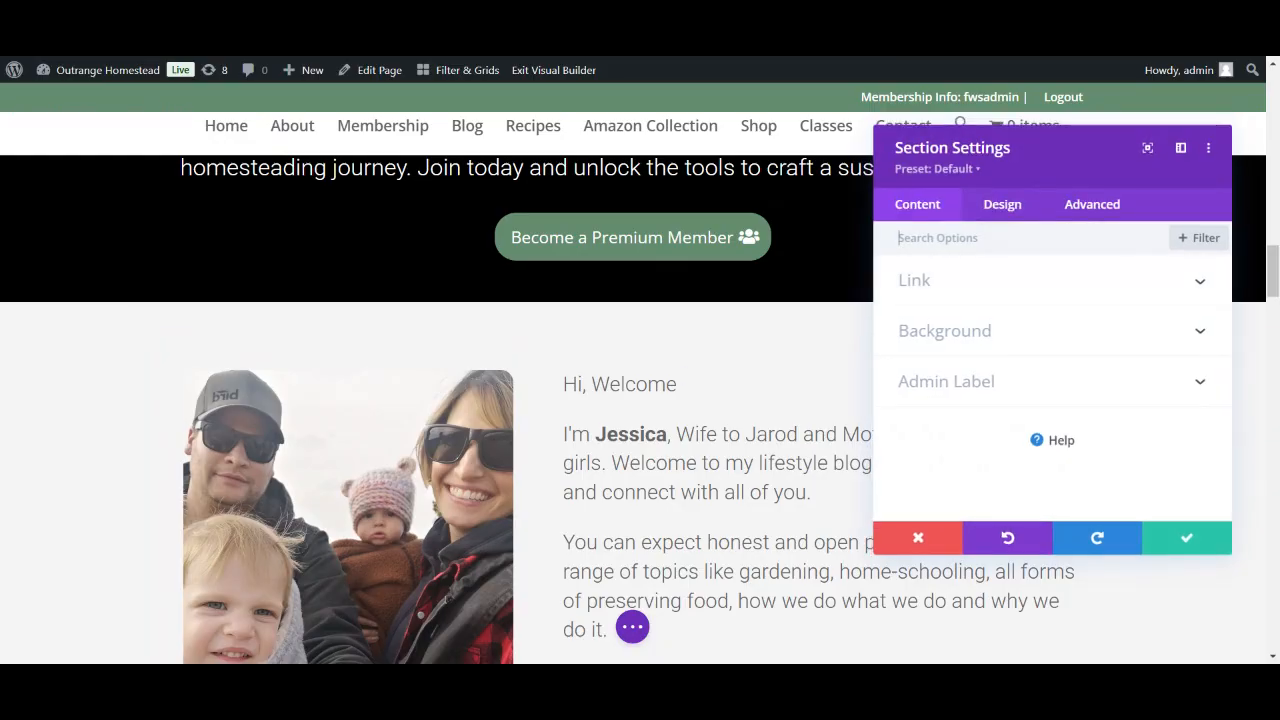
click(1014, 337)
scroll(1014, 443, down, 2)
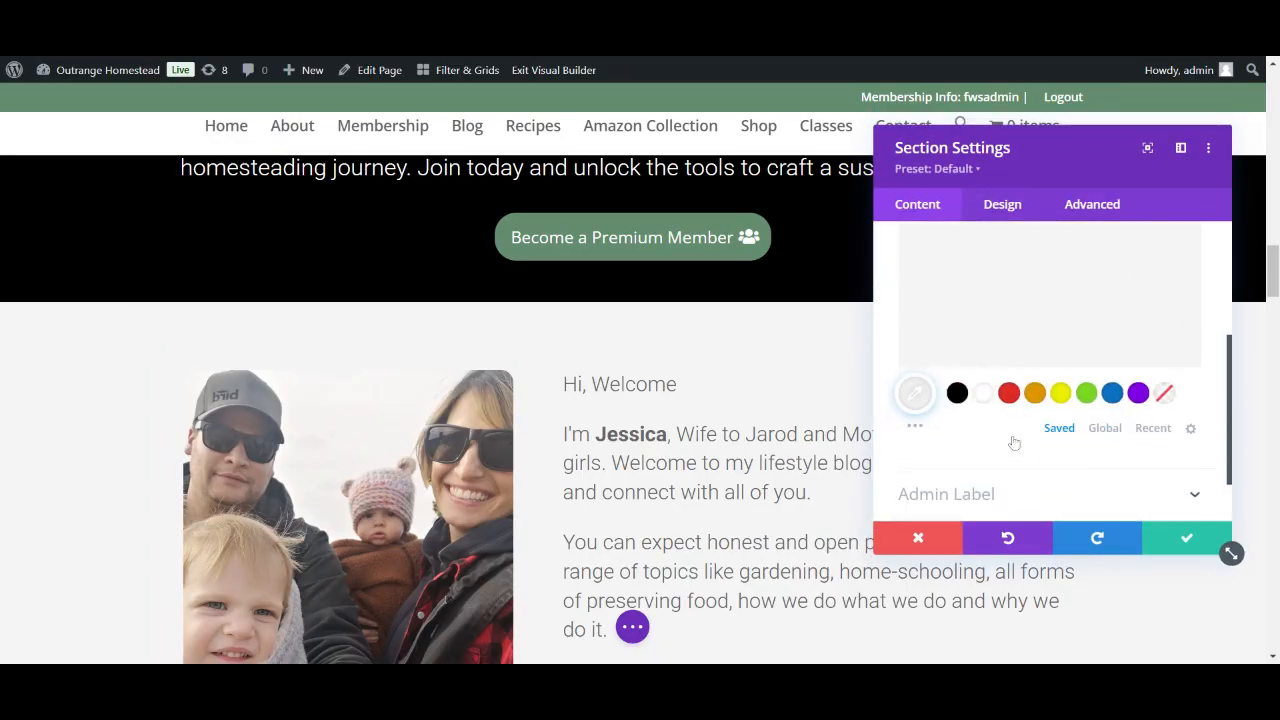
click(1008, 392)
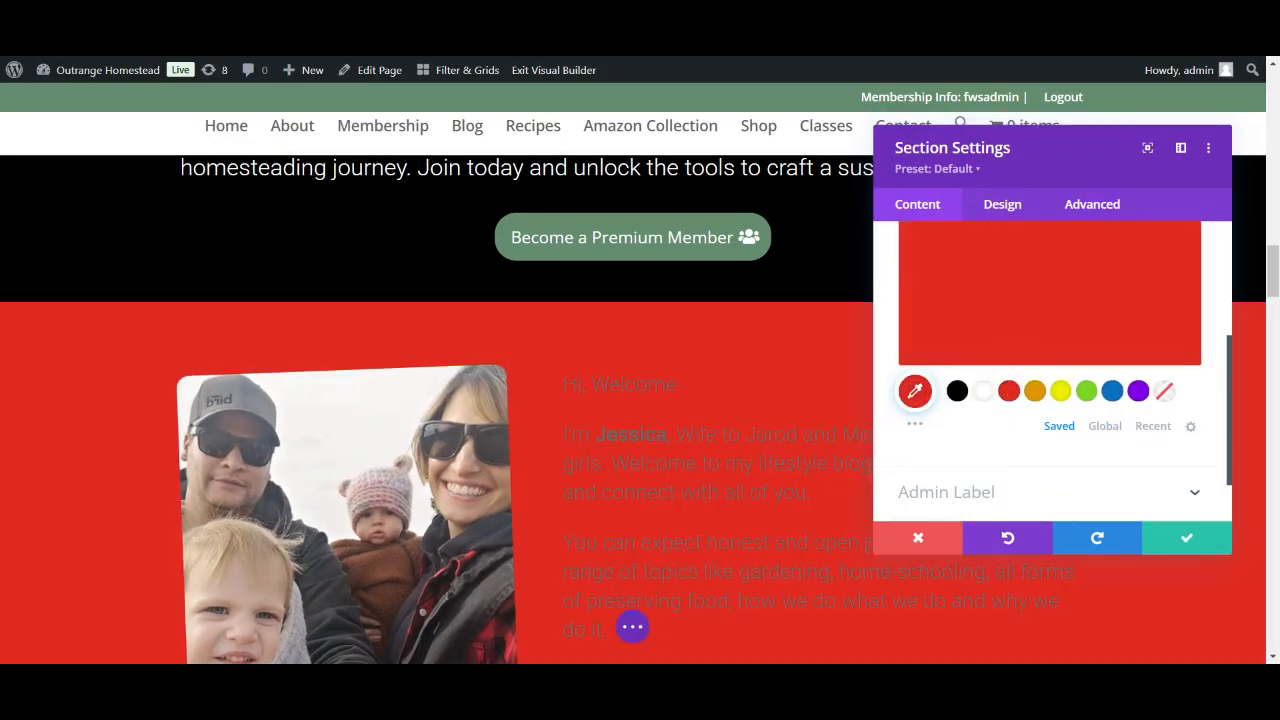
scroll(53, 557, down, 8)
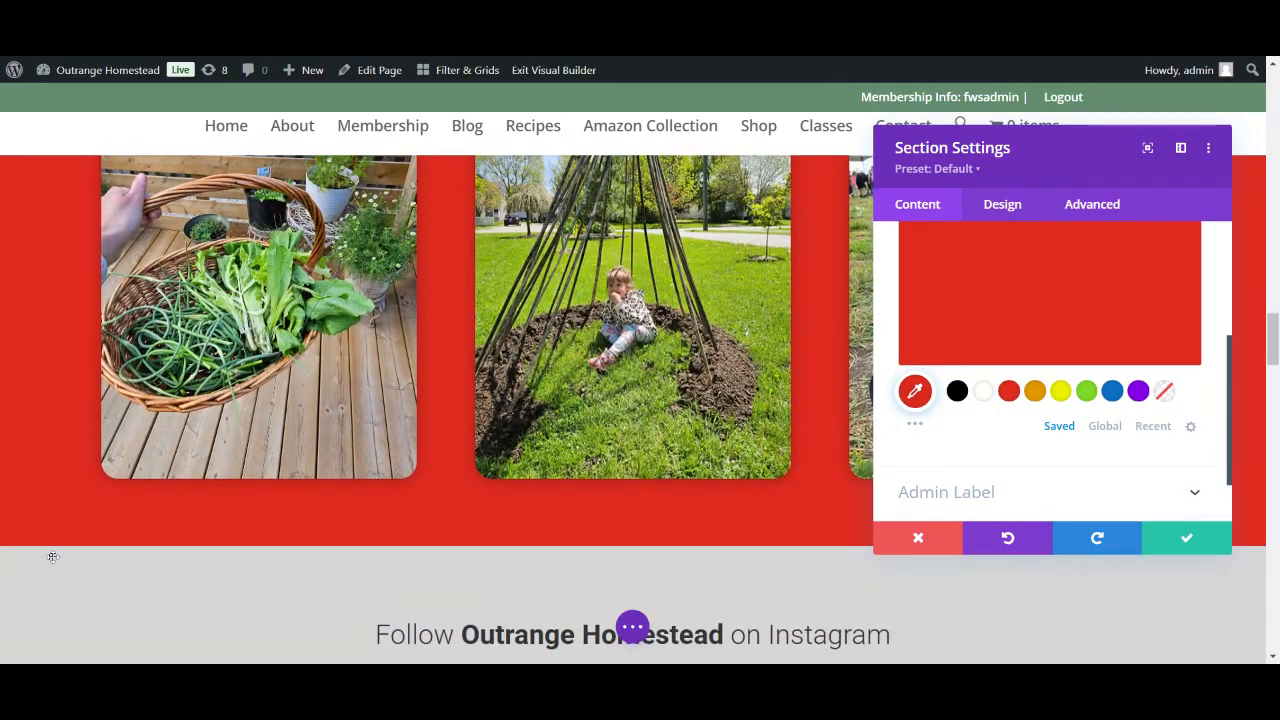
click(916, 545)
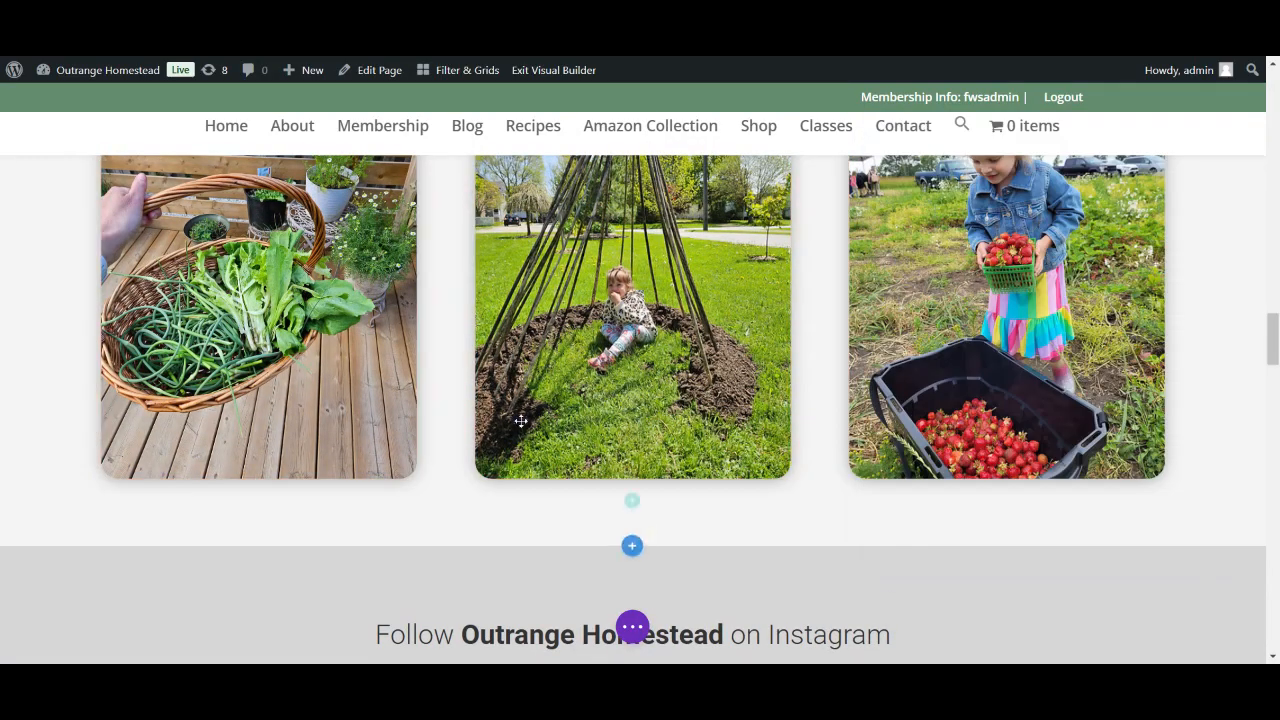
scroll(520, 420, up, 10)
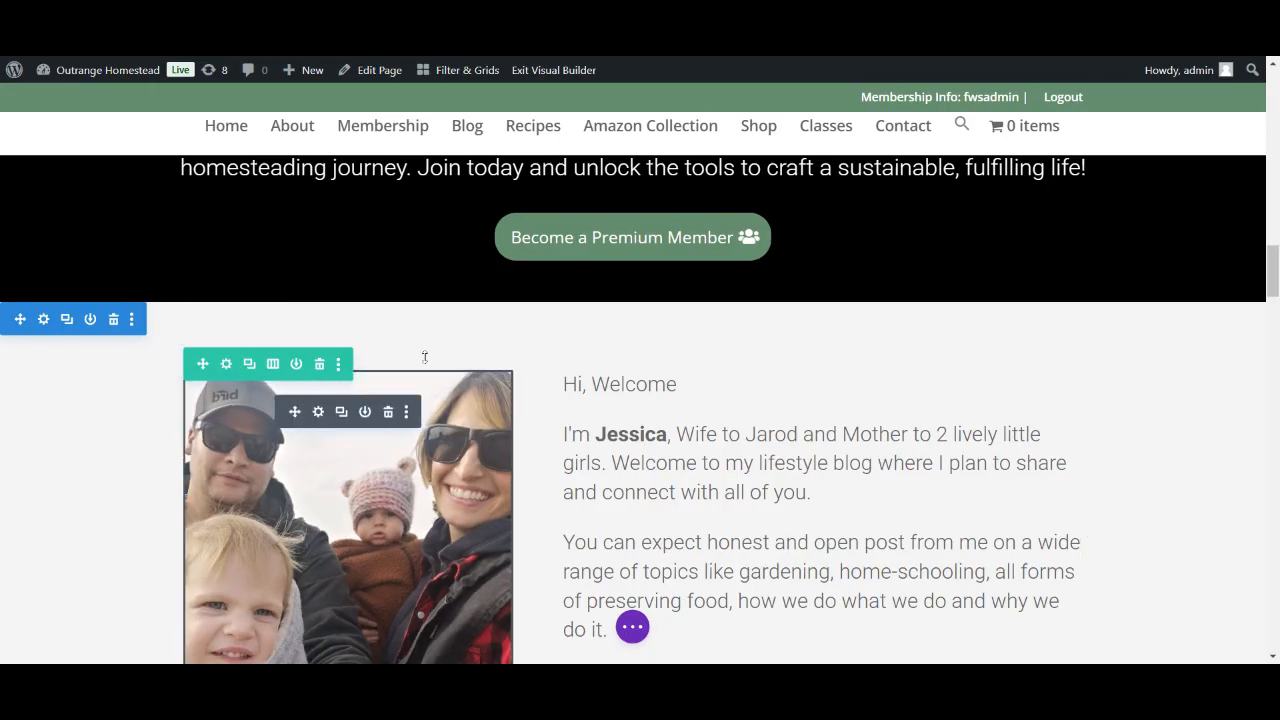
Try a yellow background on the row with the family photo and welcome text, check how far it extends, and discard the change.
scroll(640, 474, down, 2)
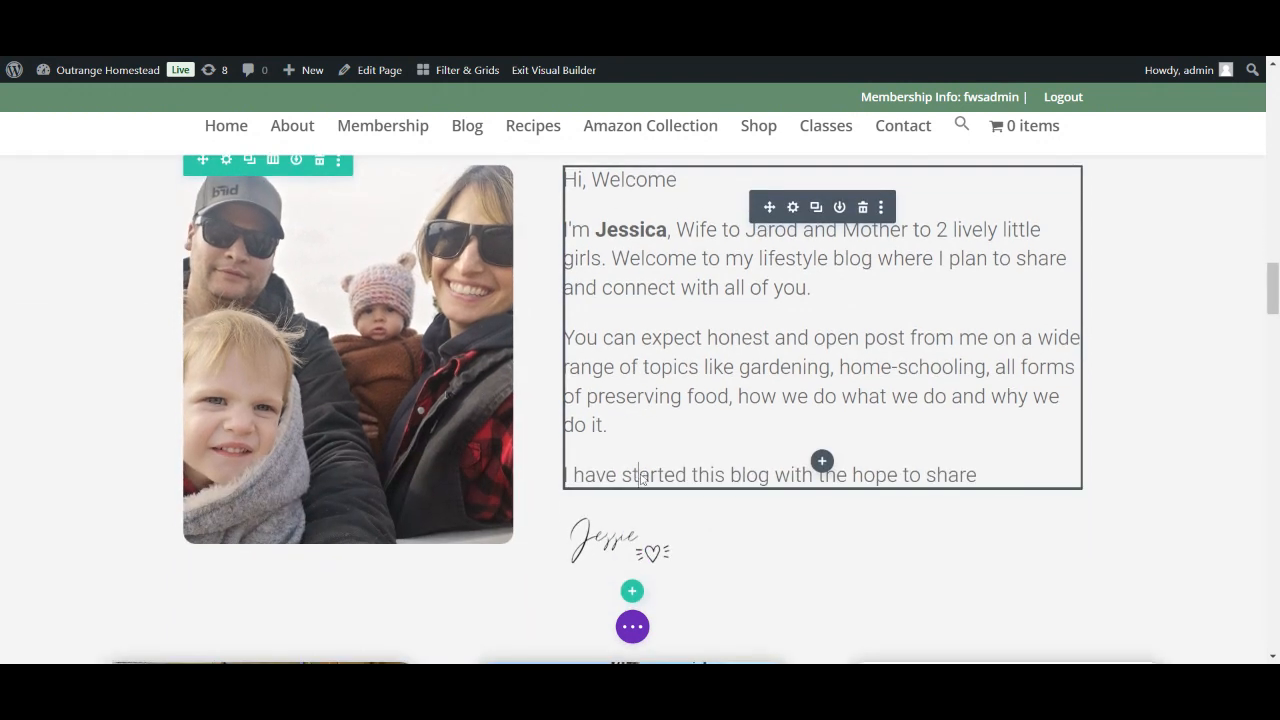
click(640, 476)
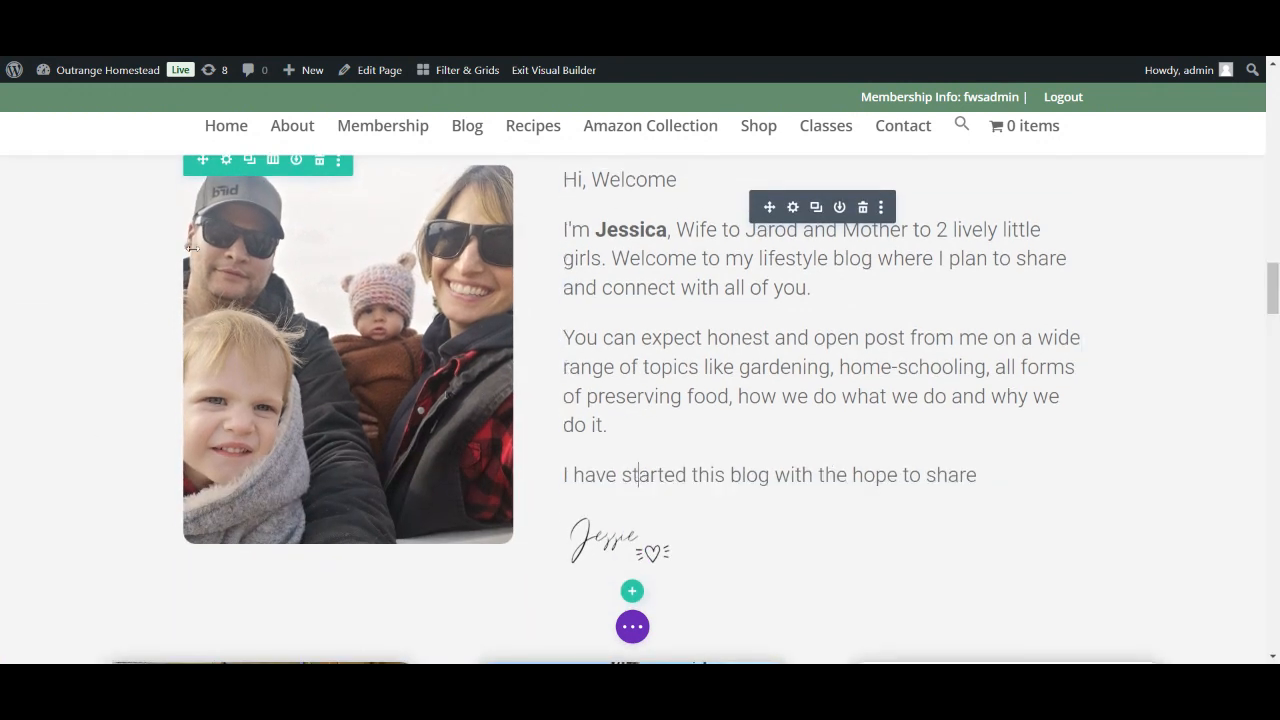
click(225, 162)
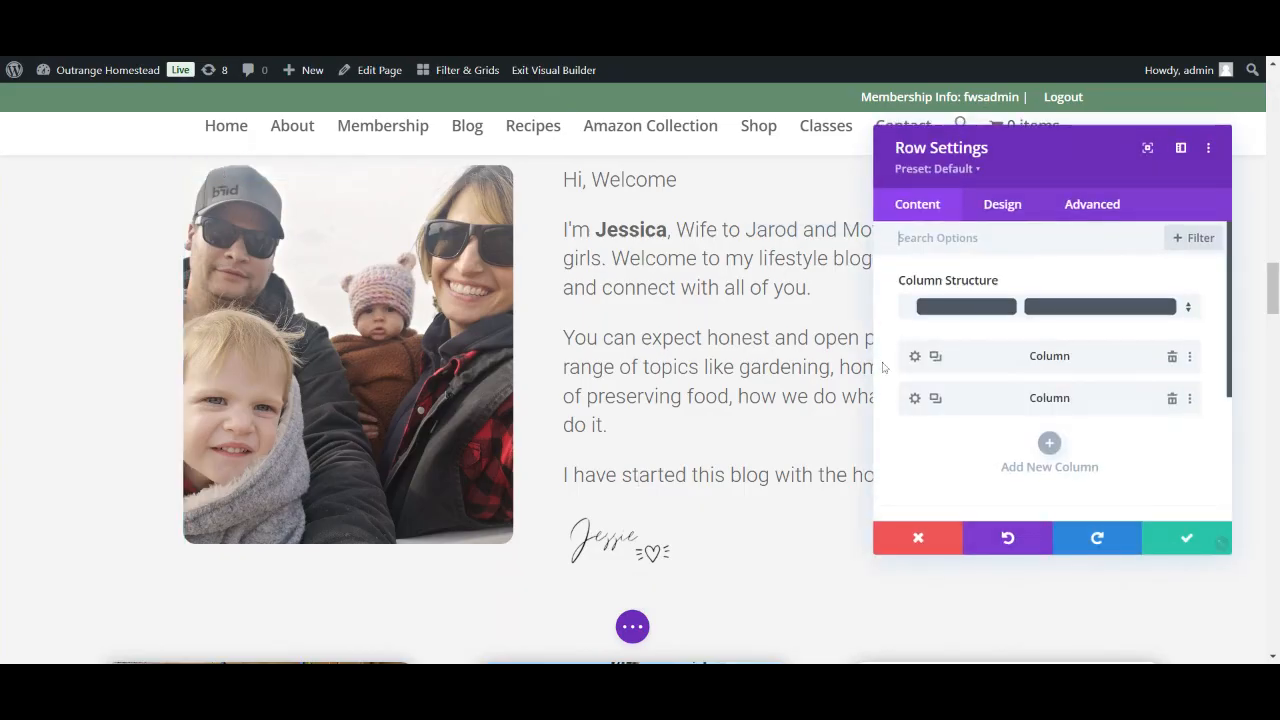
scroll(1003, 385, down, 3)
click(1003, 385)
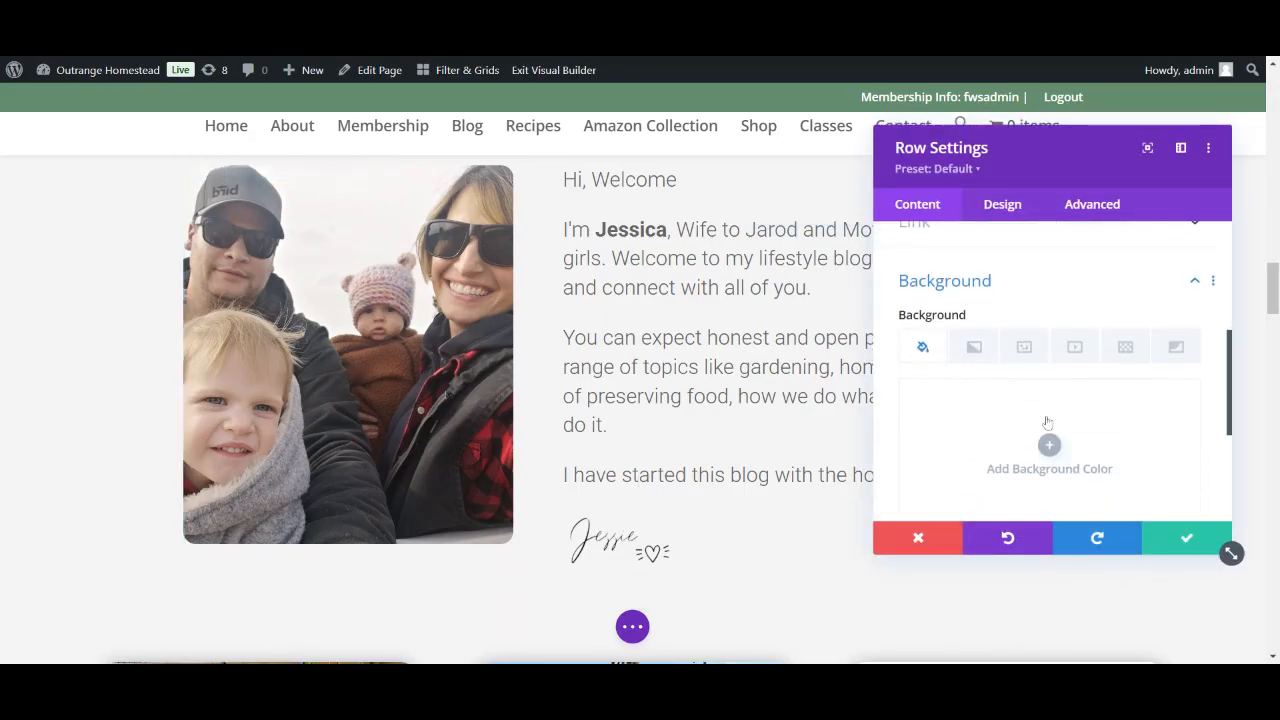
scroll(1042, 445, down, 2)
click(1060, 438)
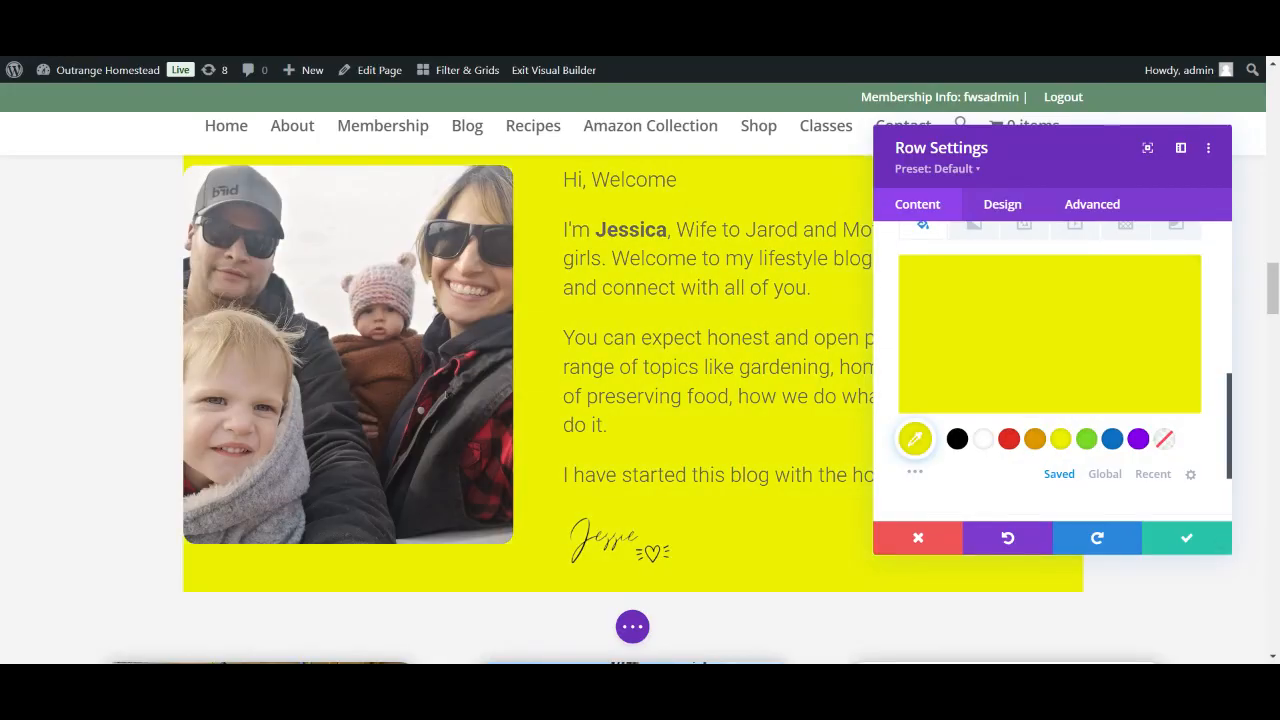
scroll(319, 297, up, 2)
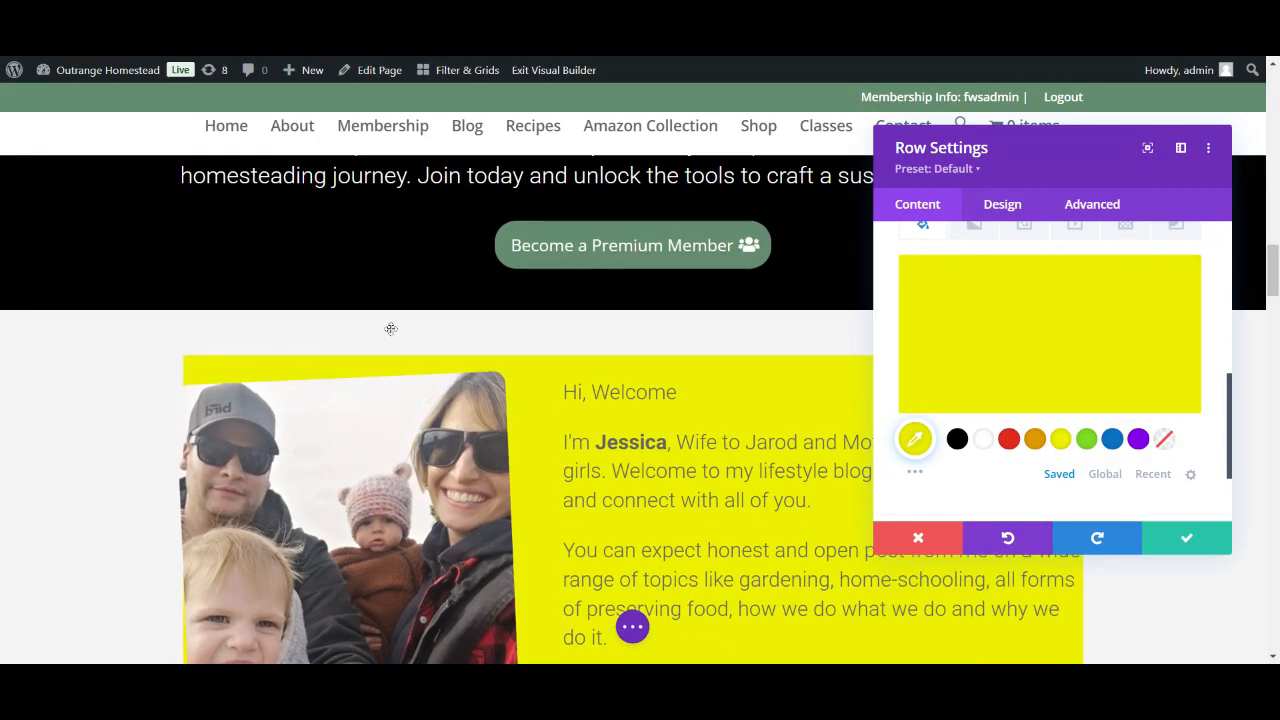
scroll(267, 401, down, 3)
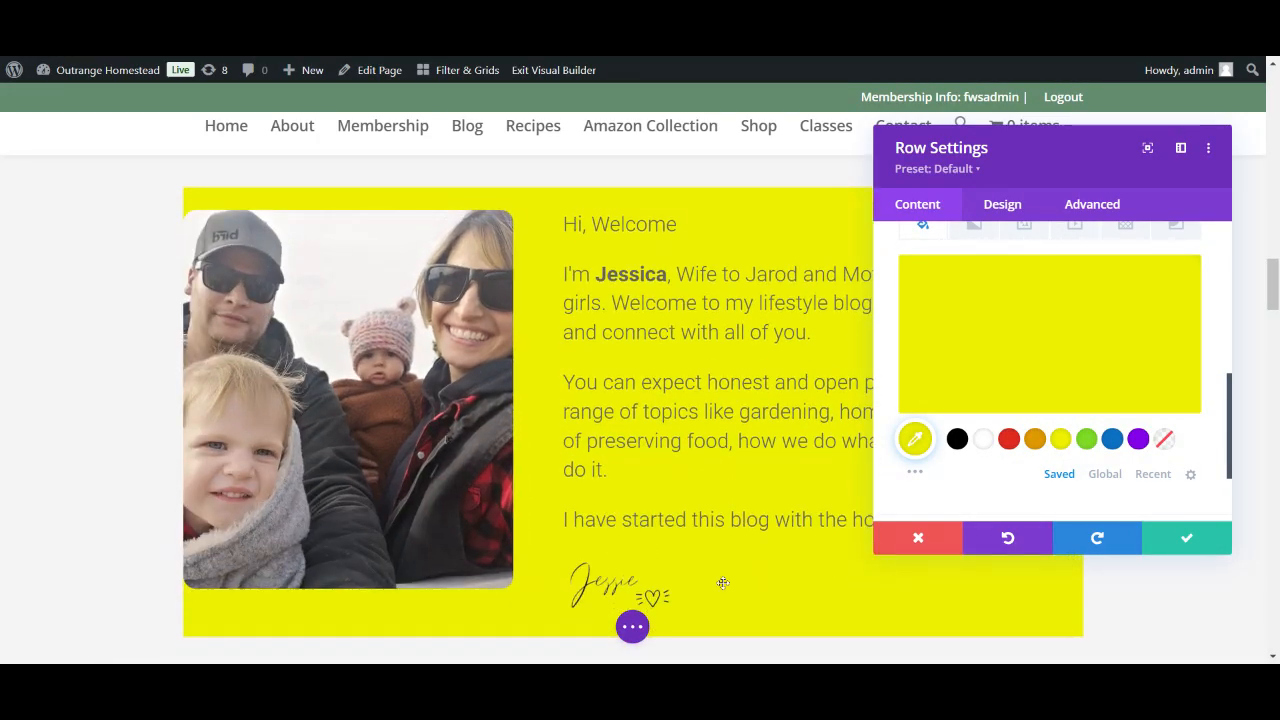
click(896, 537)
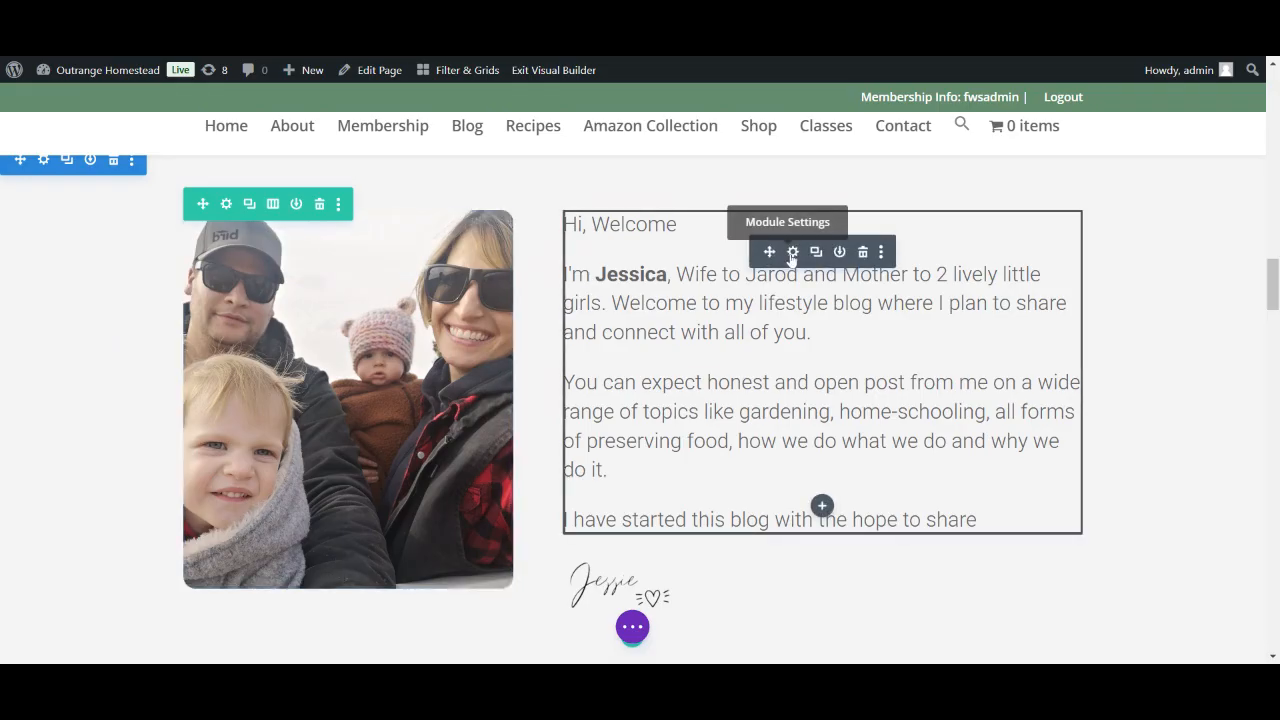
End the welcome text's last sentence with a period, add the paragraph "Looking forward to the journey ahead!", and save the page.
click(792, 253)
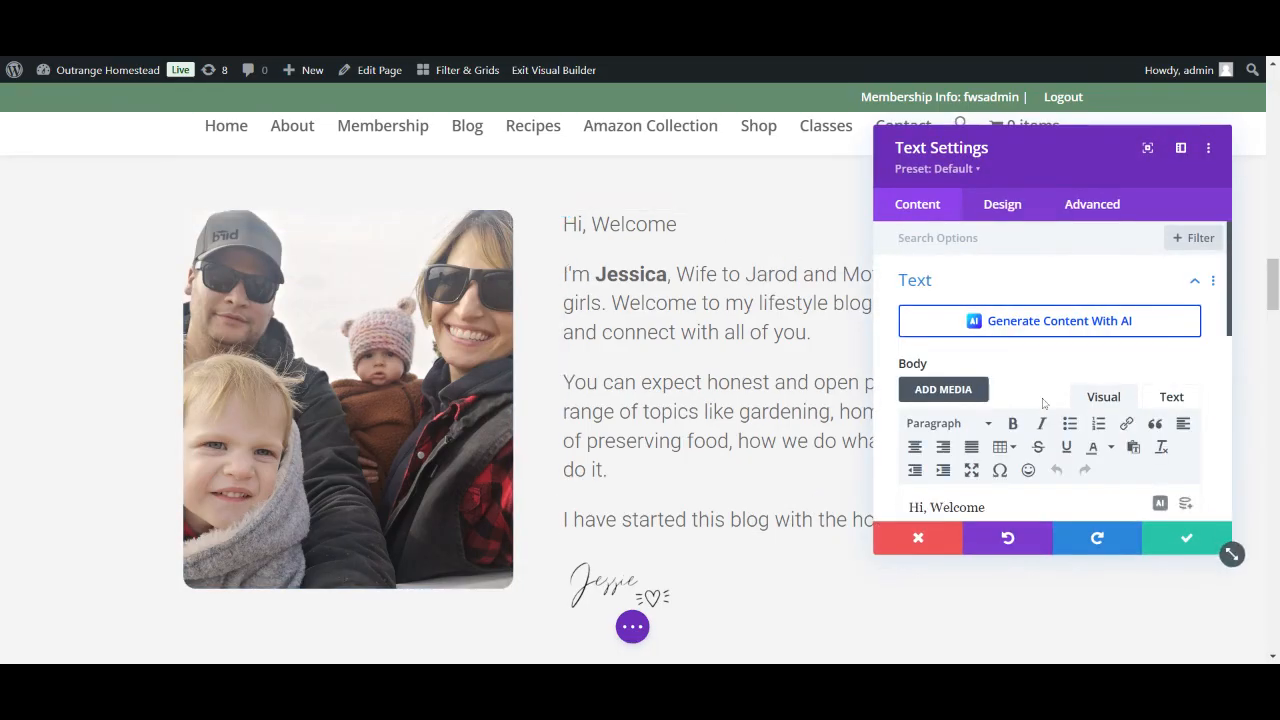
scroll(1045, 402, down, 5)
scroll(1045, 402, down, 2)
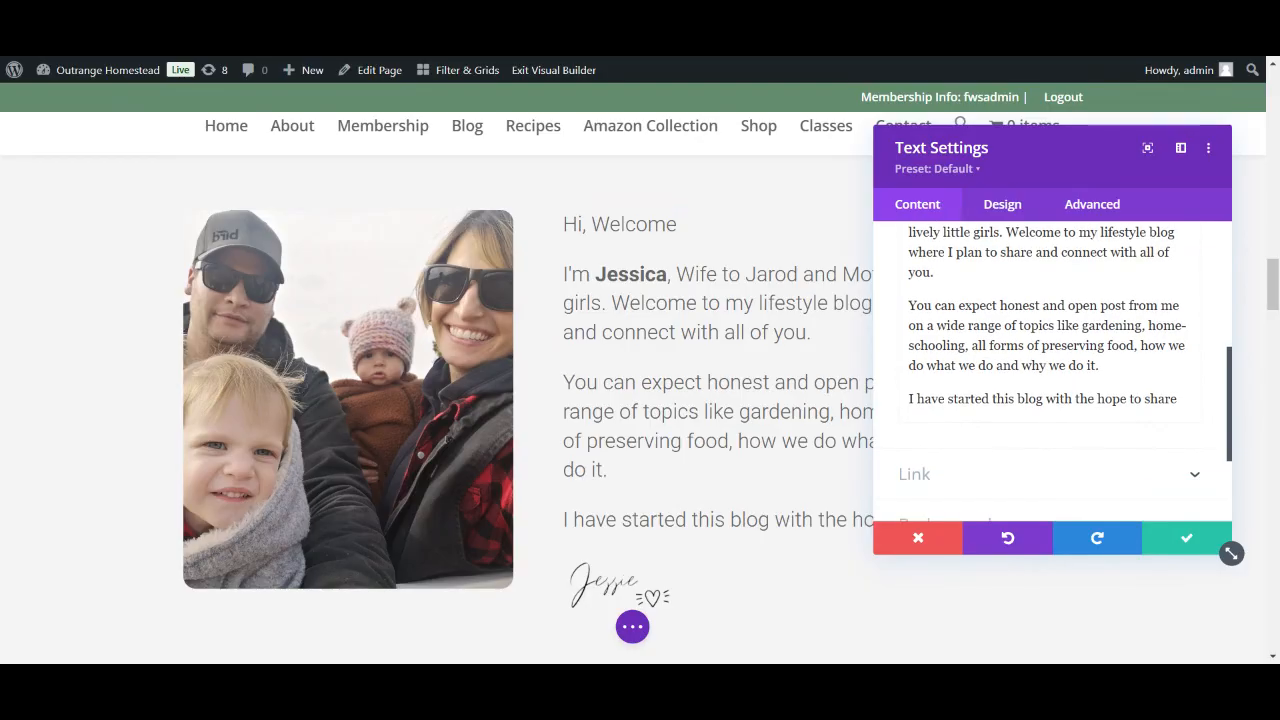
scroll(871, 481, down, 1)
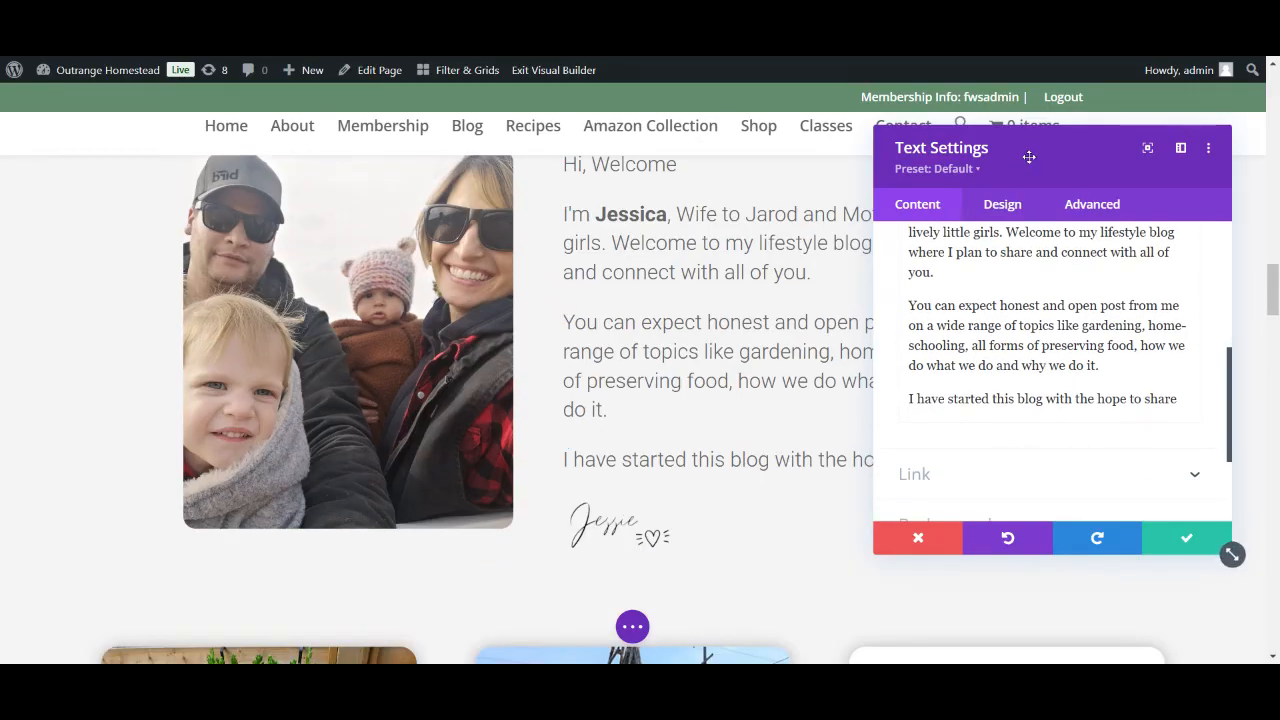
drag(1035, 138, 333, 151)
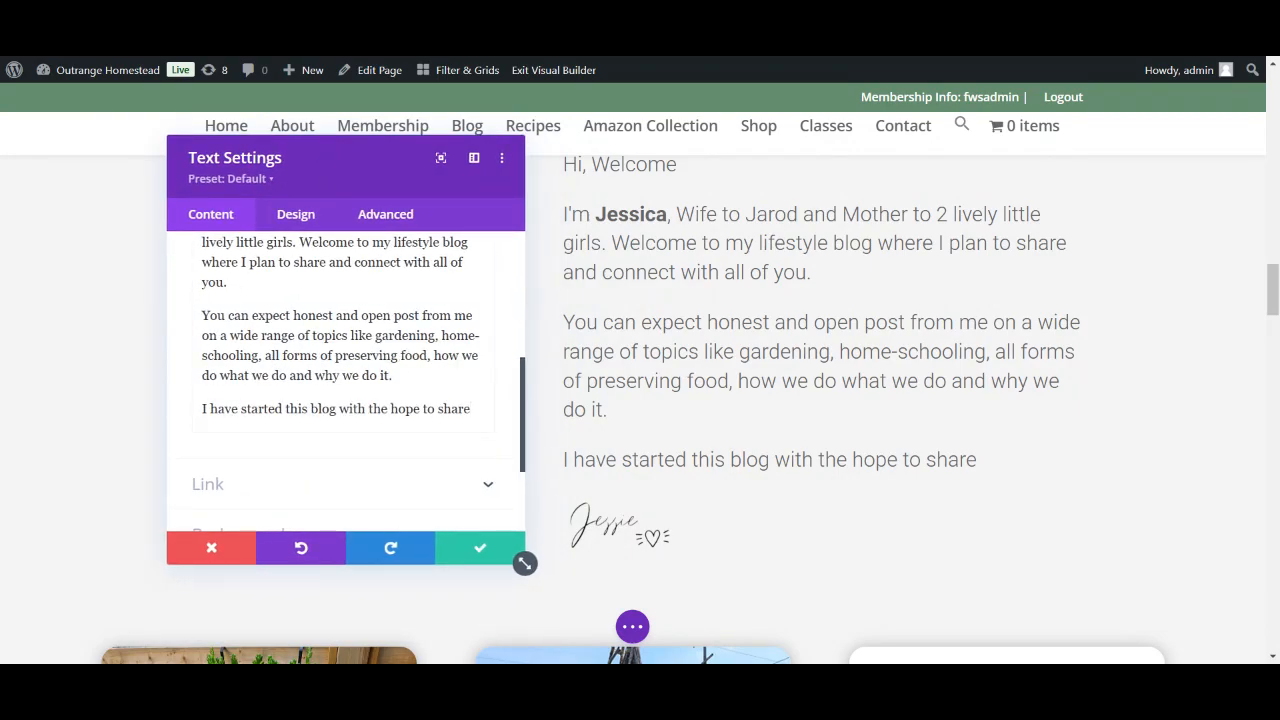
key(Return)
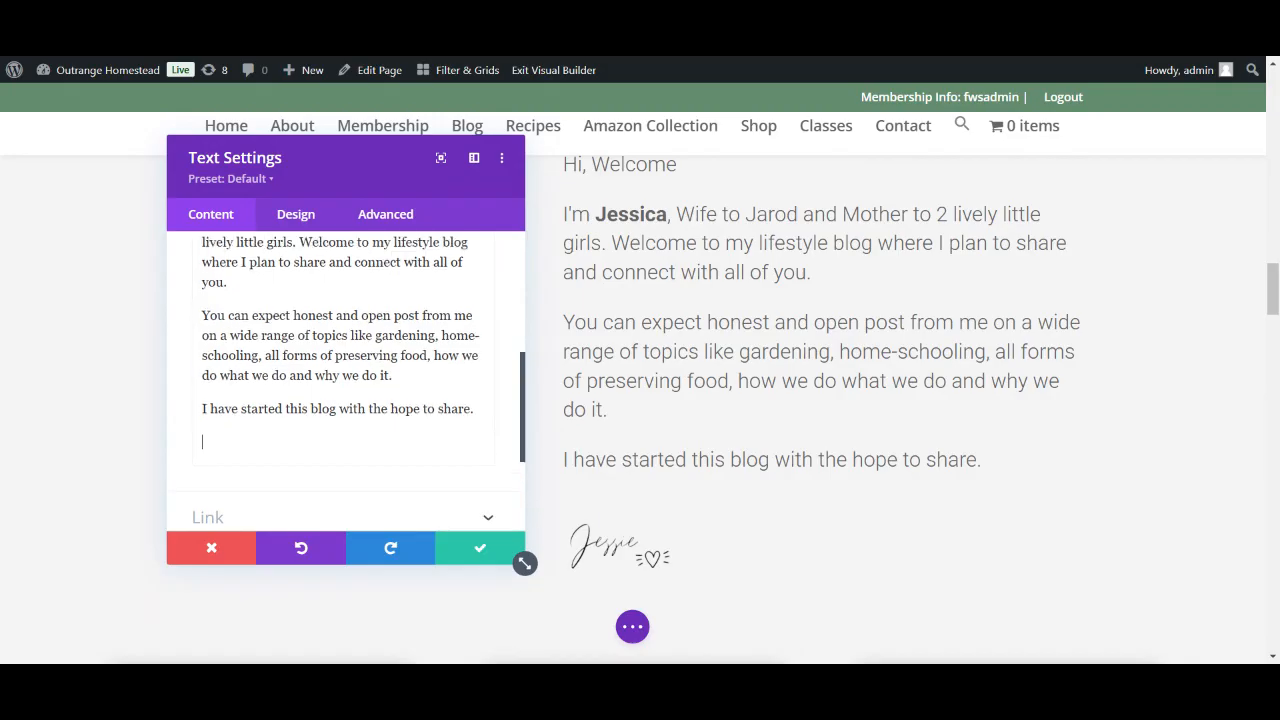
text(Looking for)
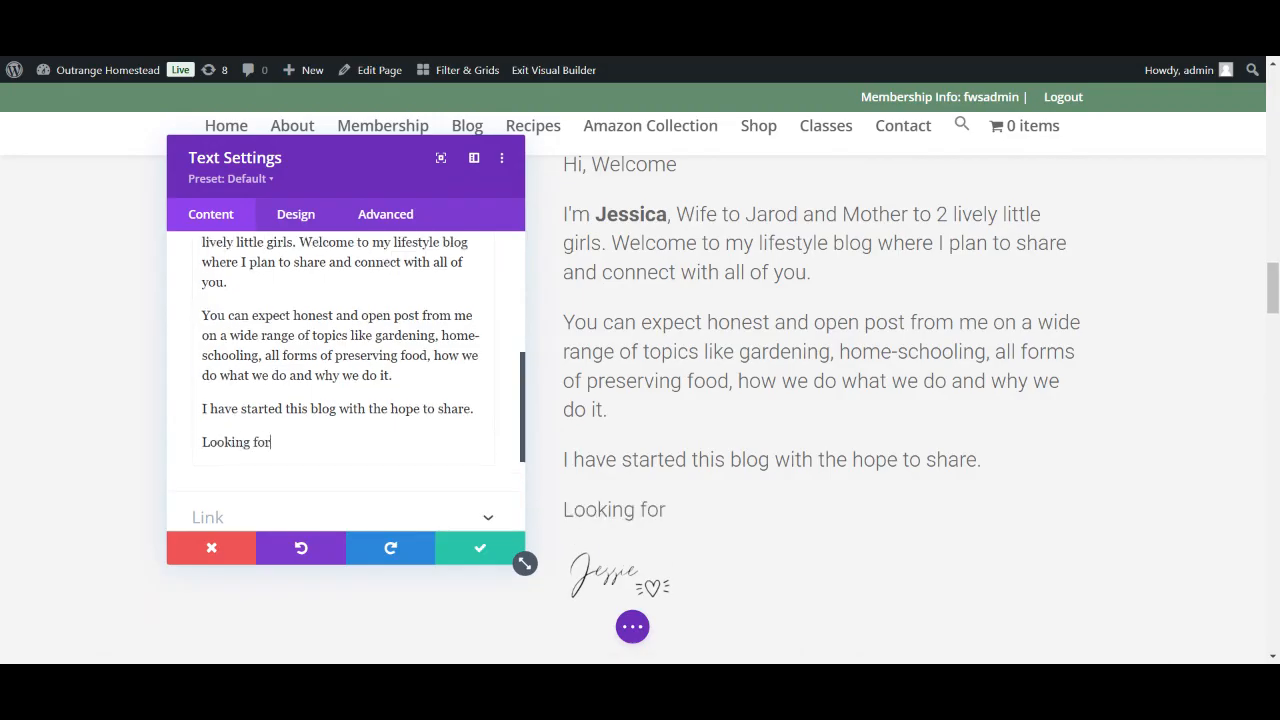
text(ward to the)
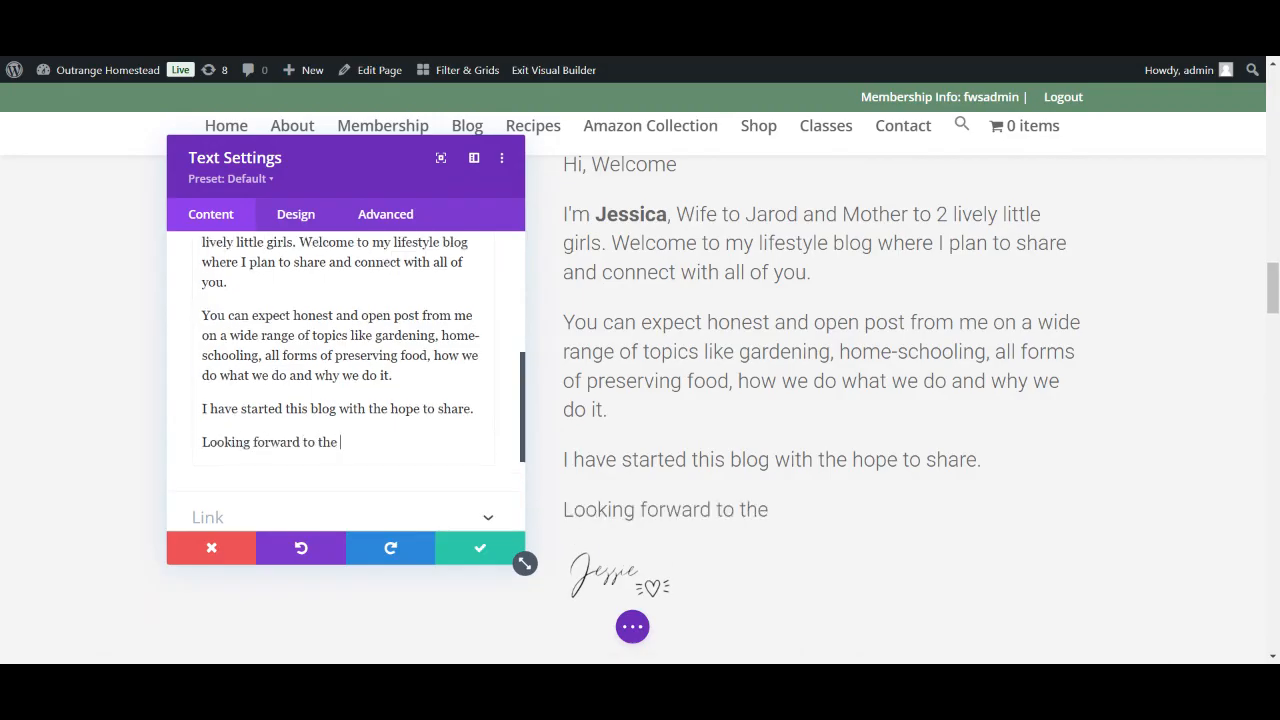
text( journey ahead!)
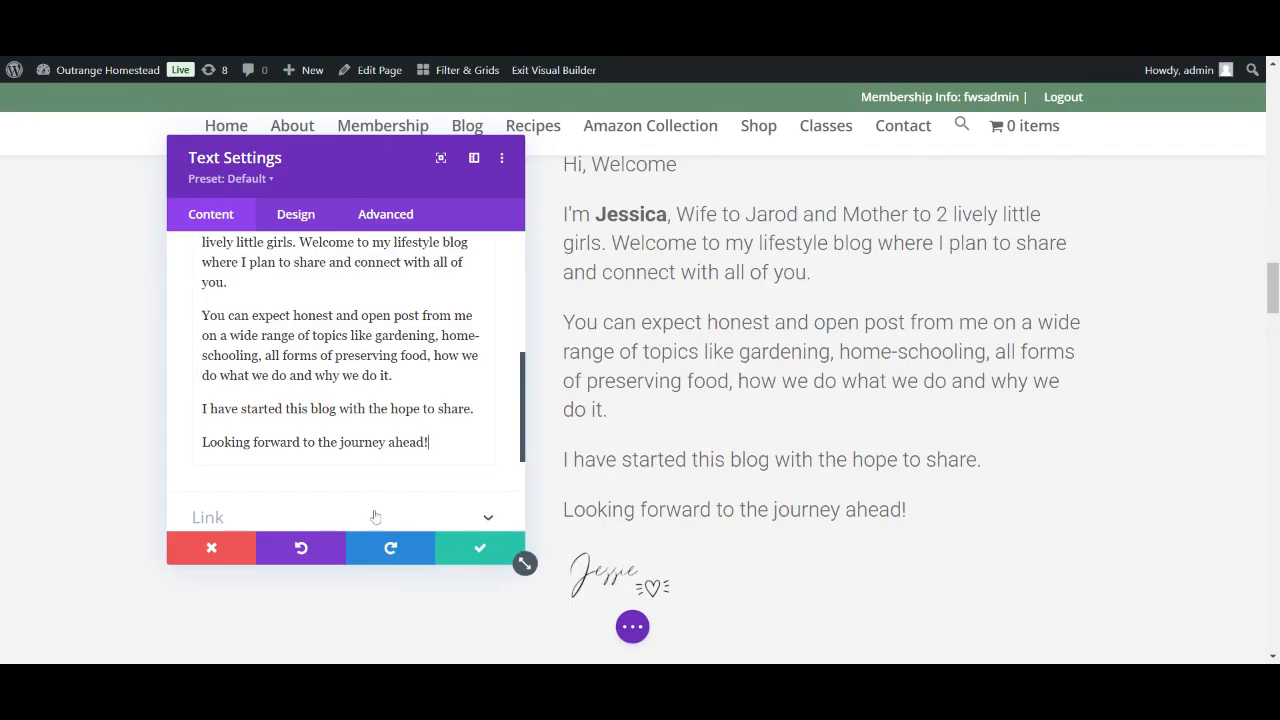
click(477, 549)
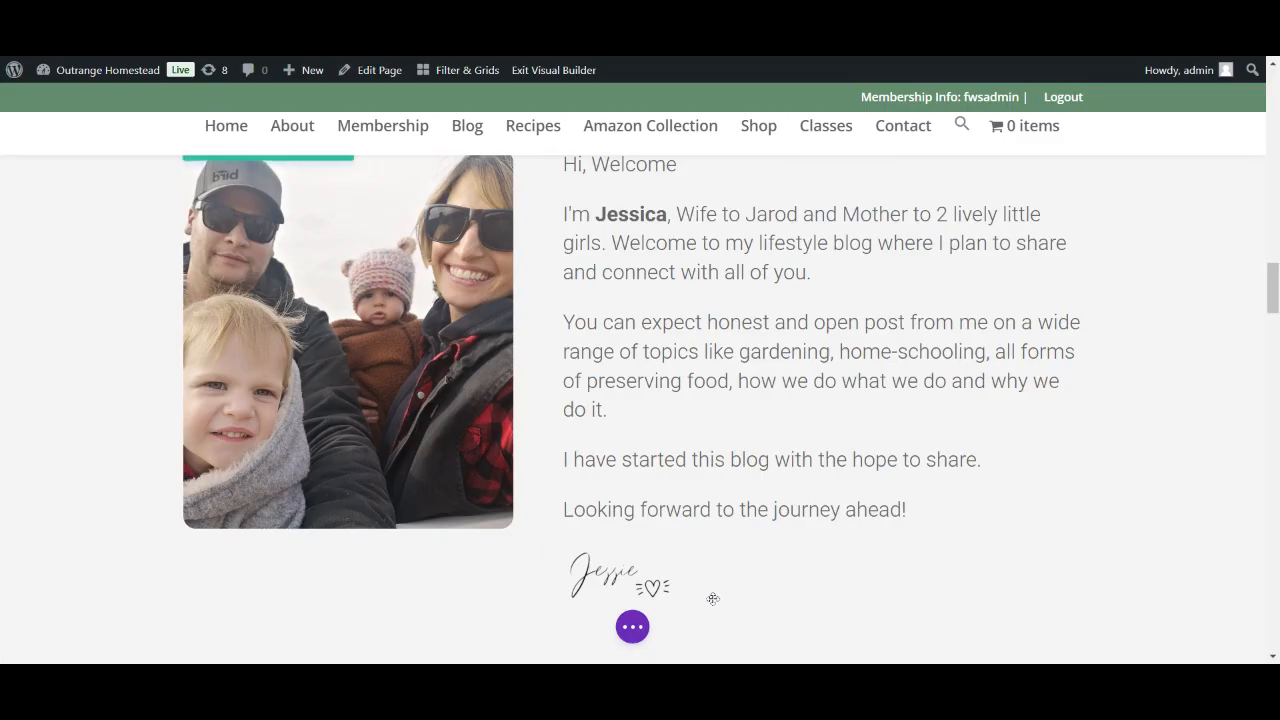
click(639, 625)
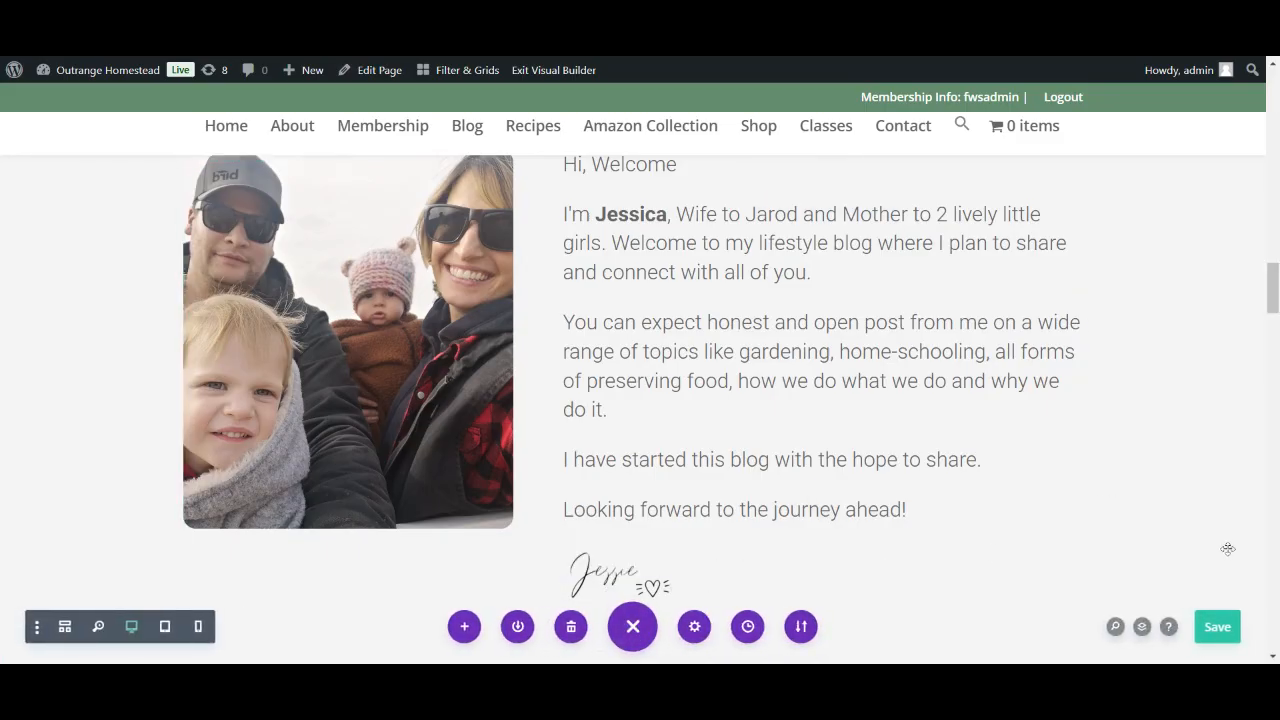
click(1217, 630)
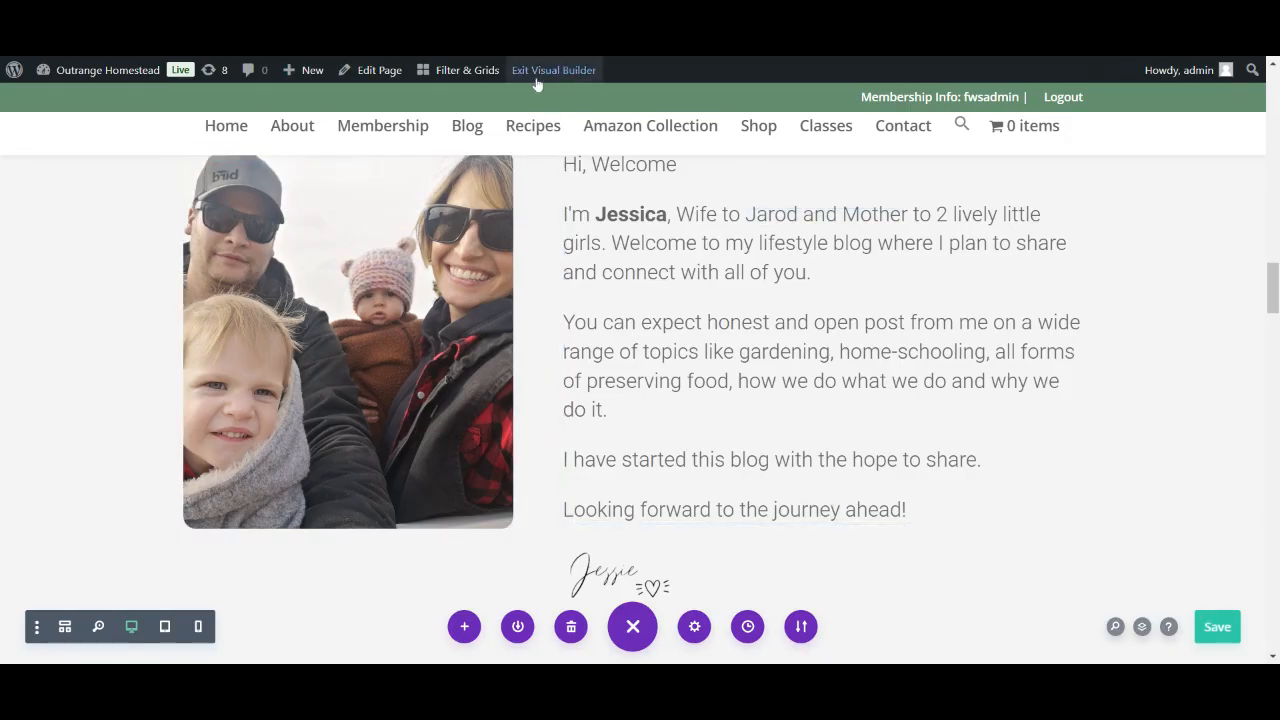
Replace the family photo in the welcome section with the media library picture of the woman holding a chicken, and save the page.
scroll(350, 293, up, 2)
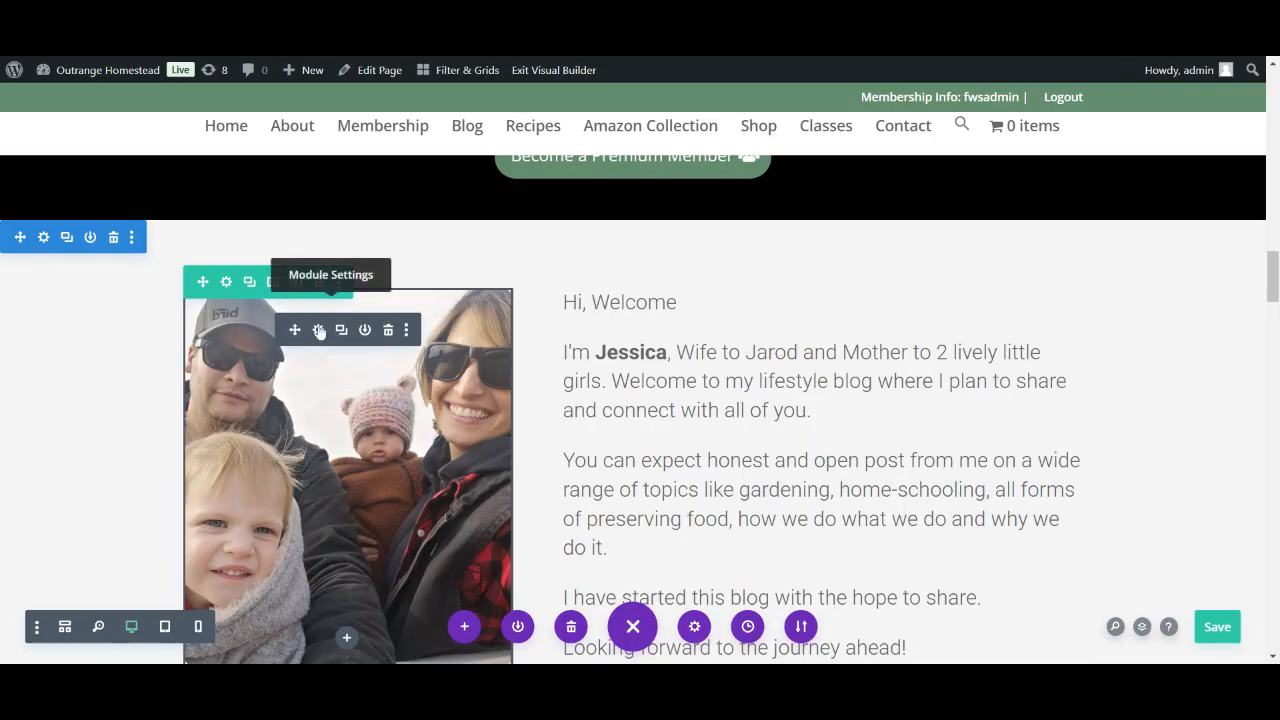
click(319, 331)
click(321, 397)
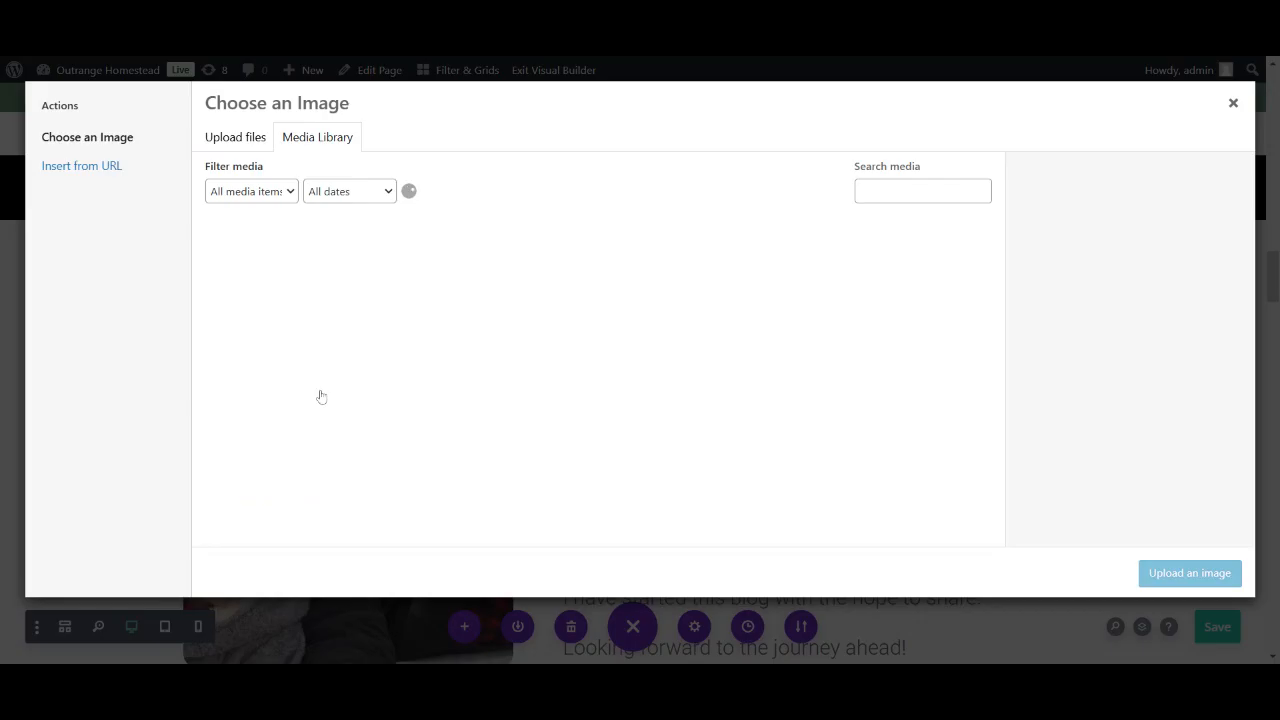
scroll(531, 384, down, 8)
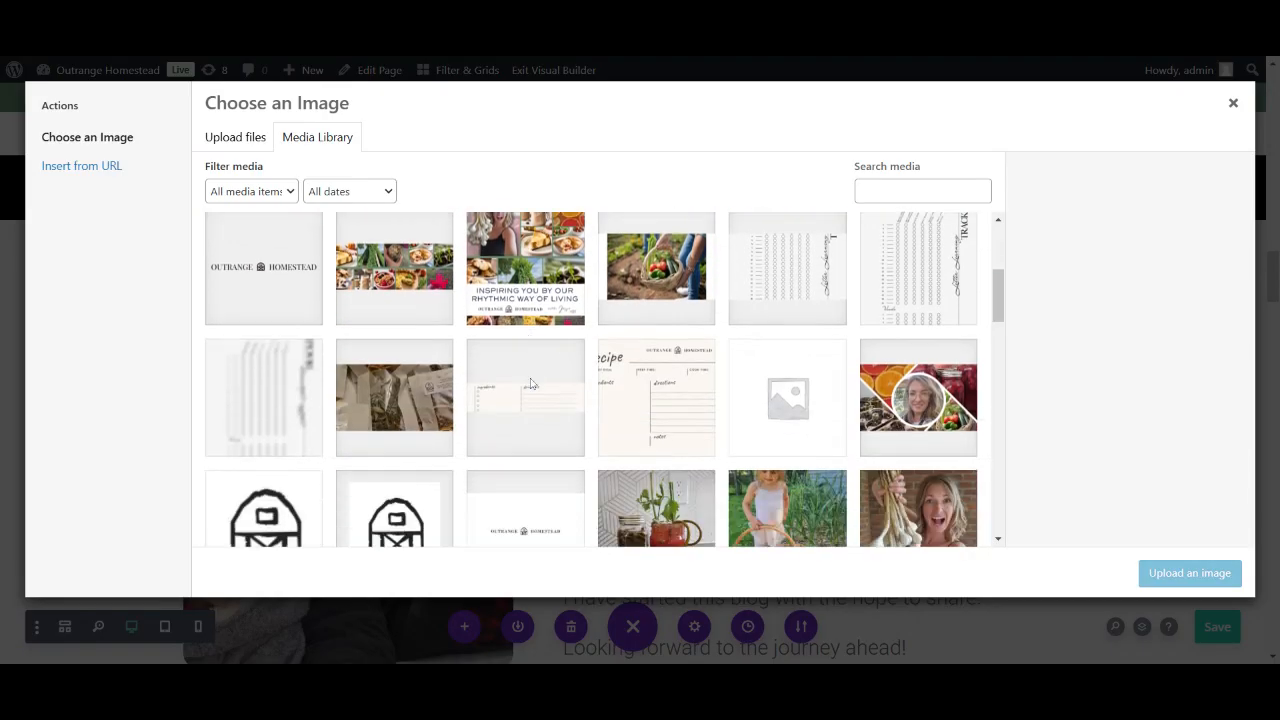
click(656, 383)
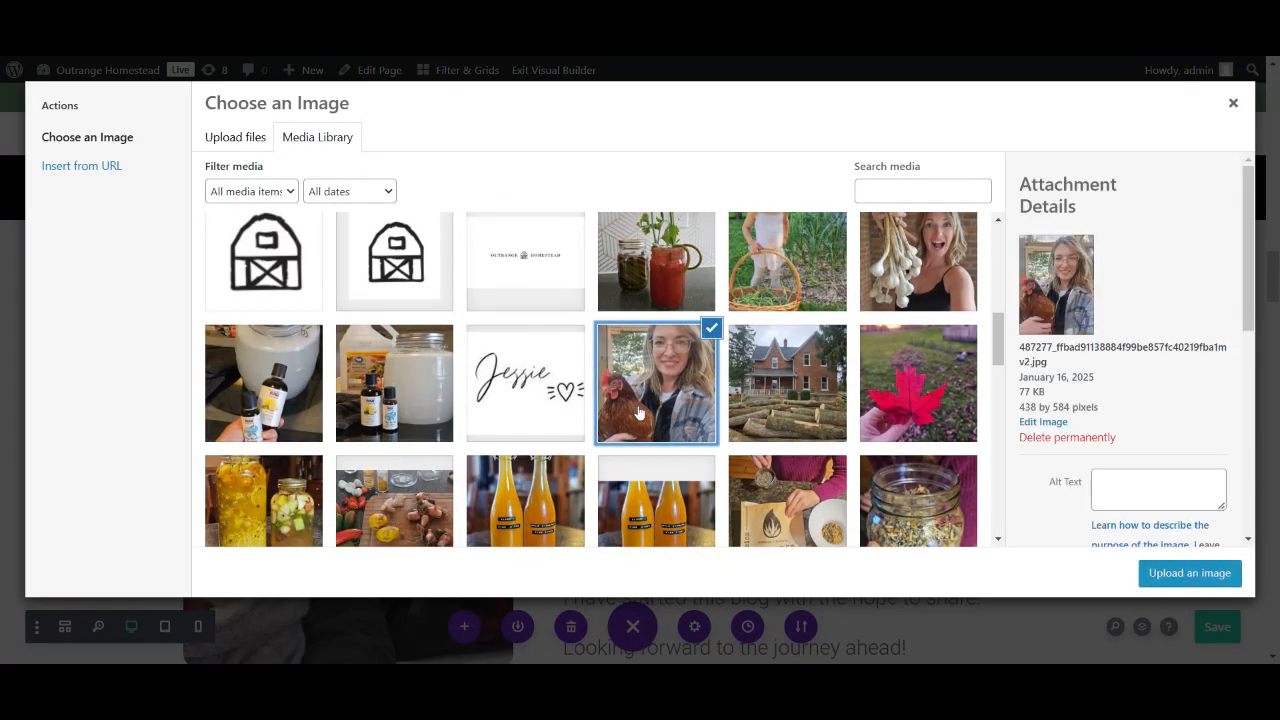
click(1175, 574)
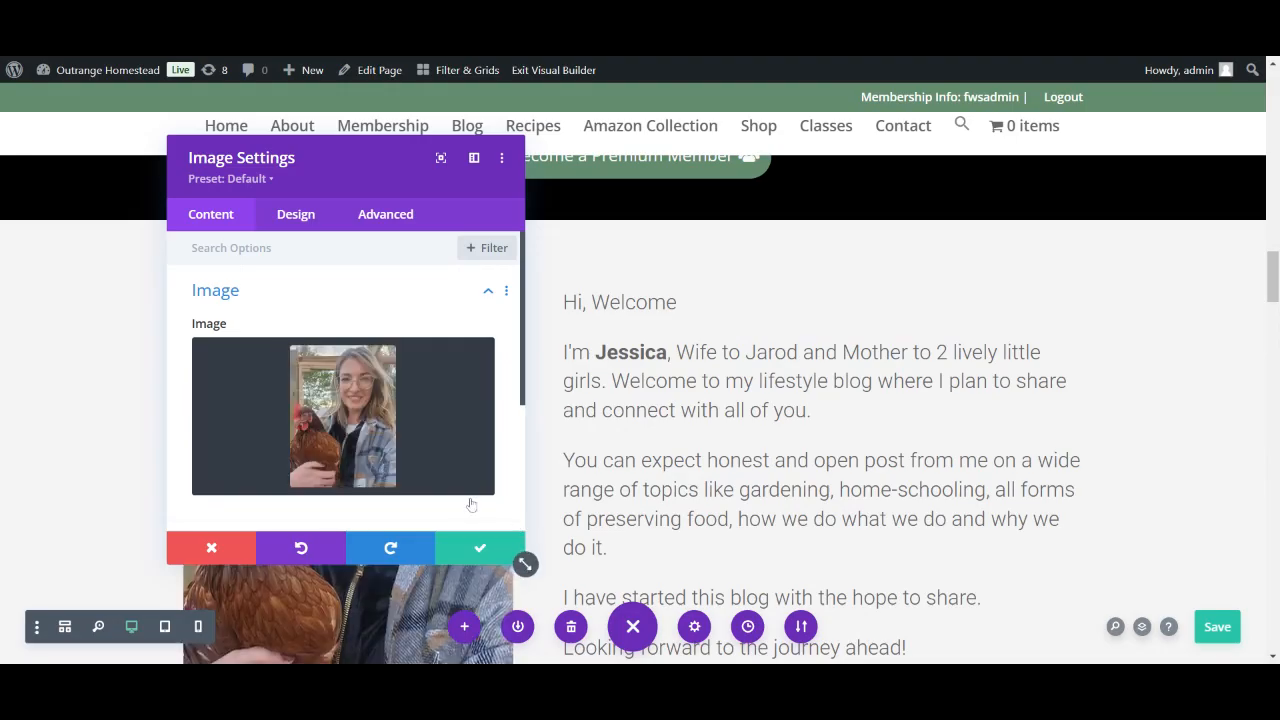
click(474, 553)
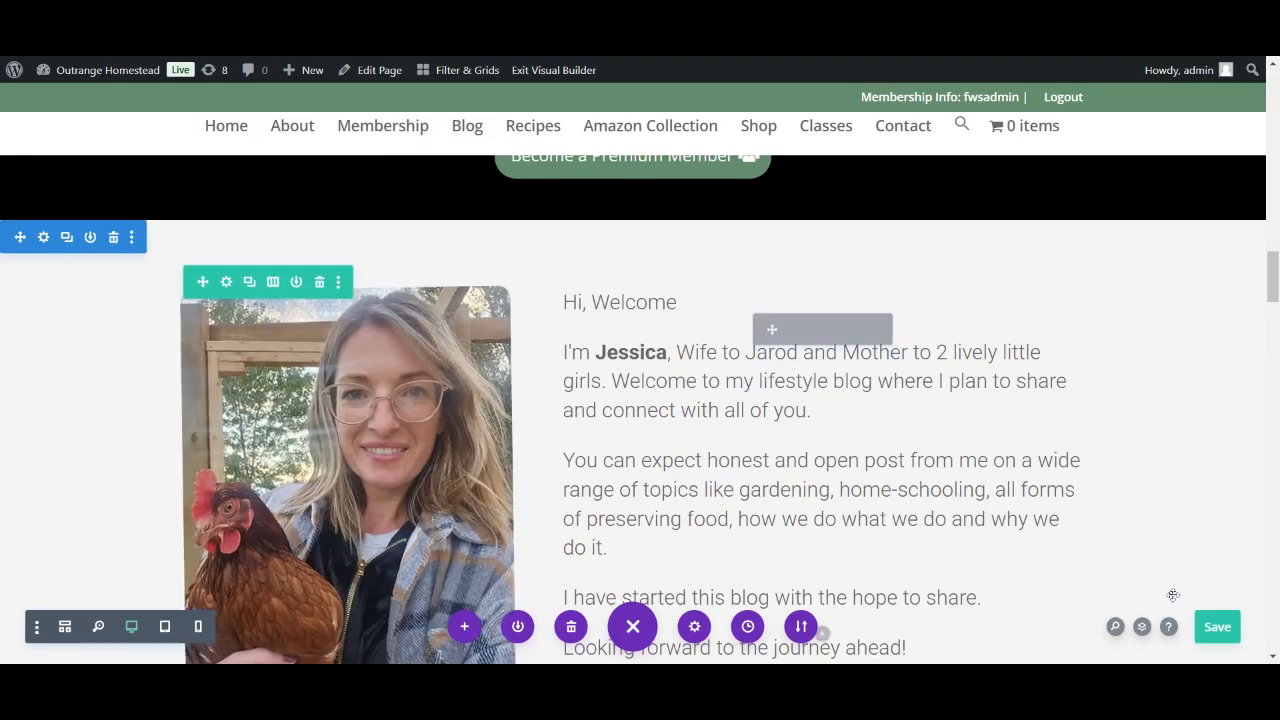
click(1214, 627)
Exit the visual builder and check the new photo and closing paragraph in the live home page's welcome section.
scroll(1212, 630, down, 2)
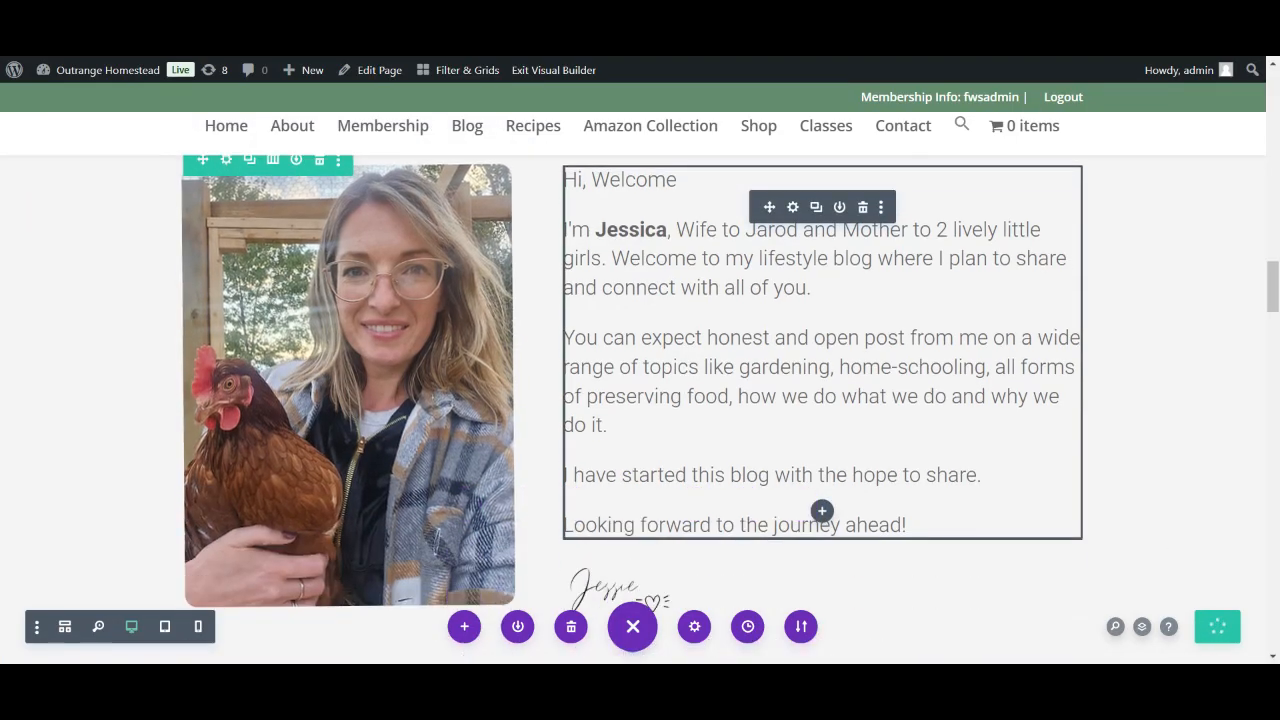
scroll(822, 360, up, 1)
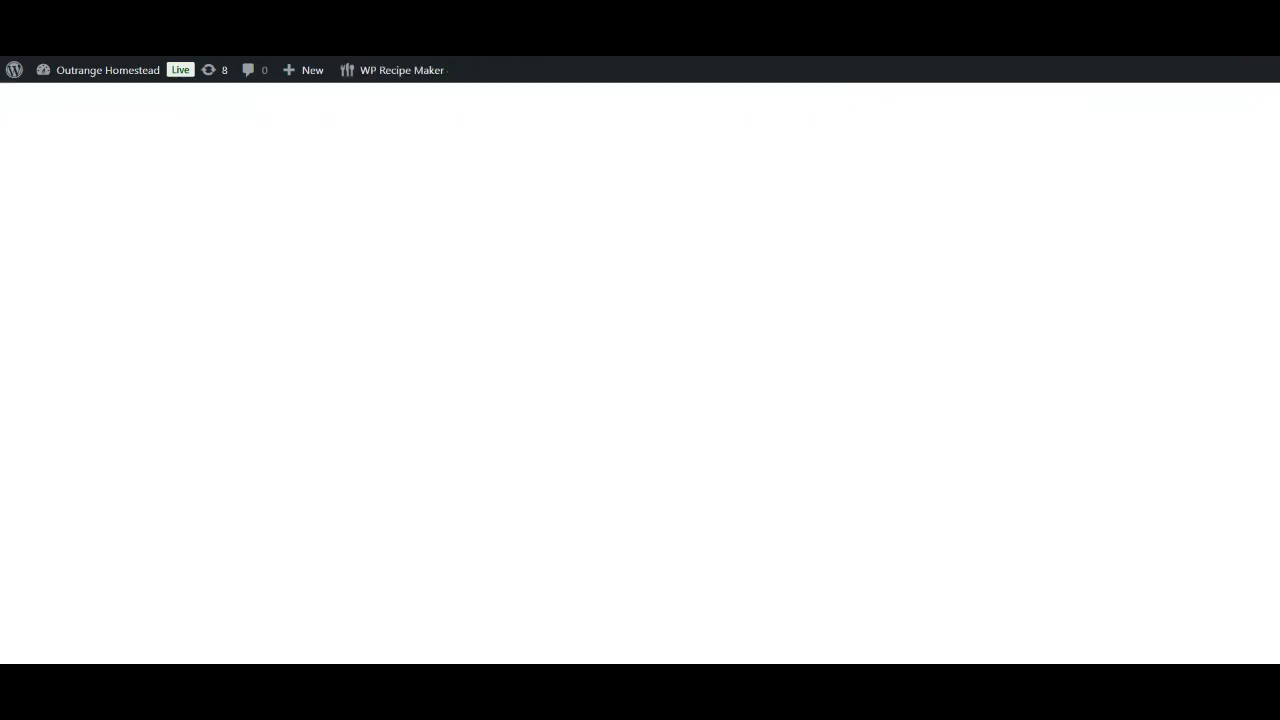
scroll(679, 305, down, 10)
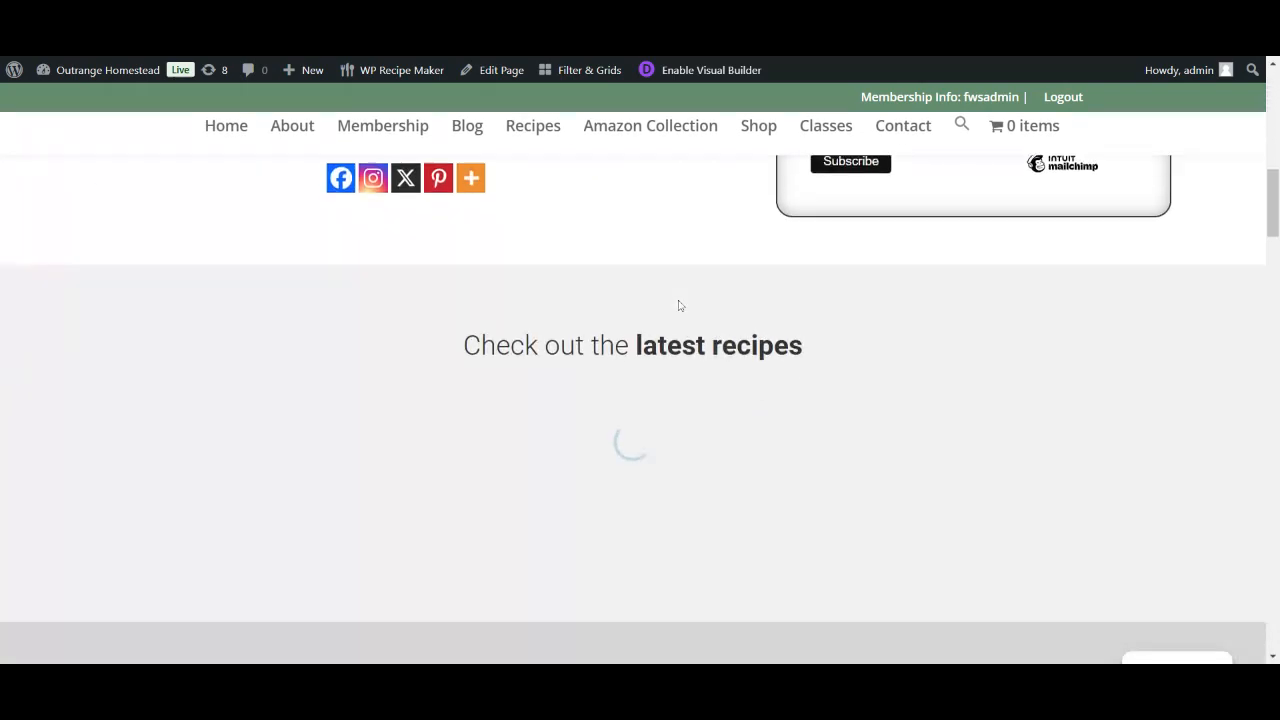
scroll(679, 305, down, 15)
scroll(679, 305, up, 1)
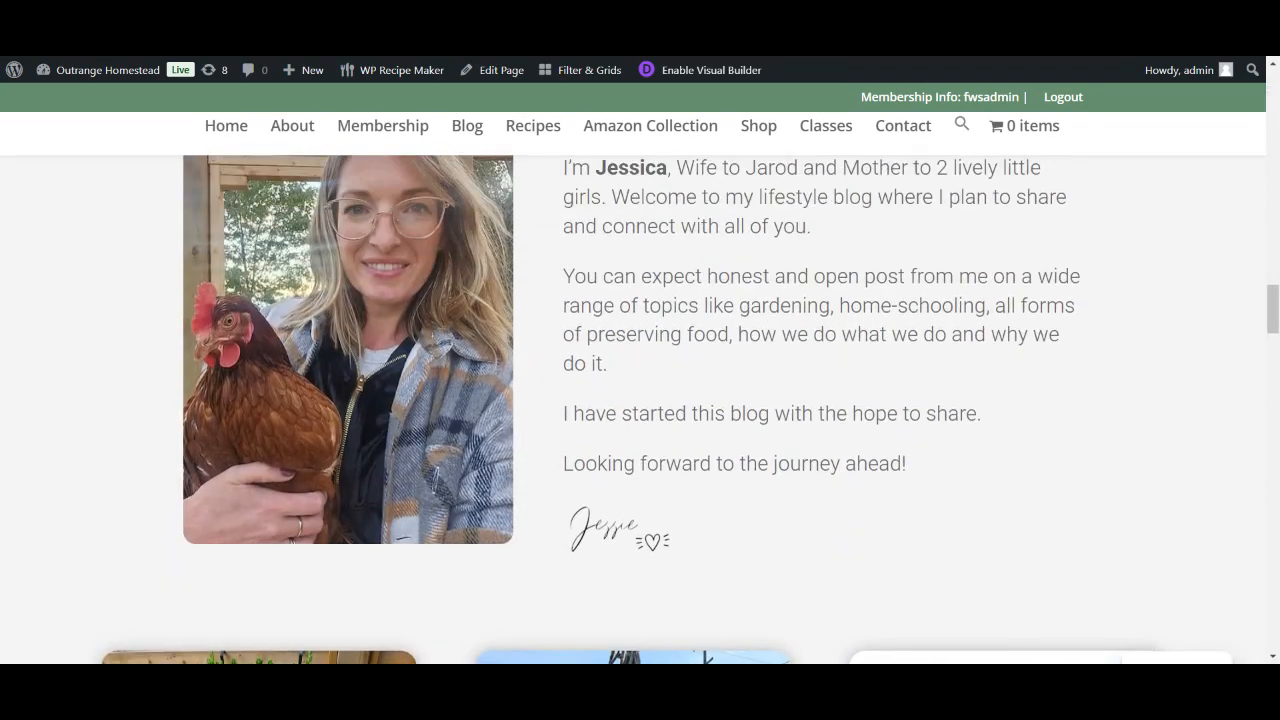
scroll(640, 409, up, 1)
scroll(640, 409, down, 1)
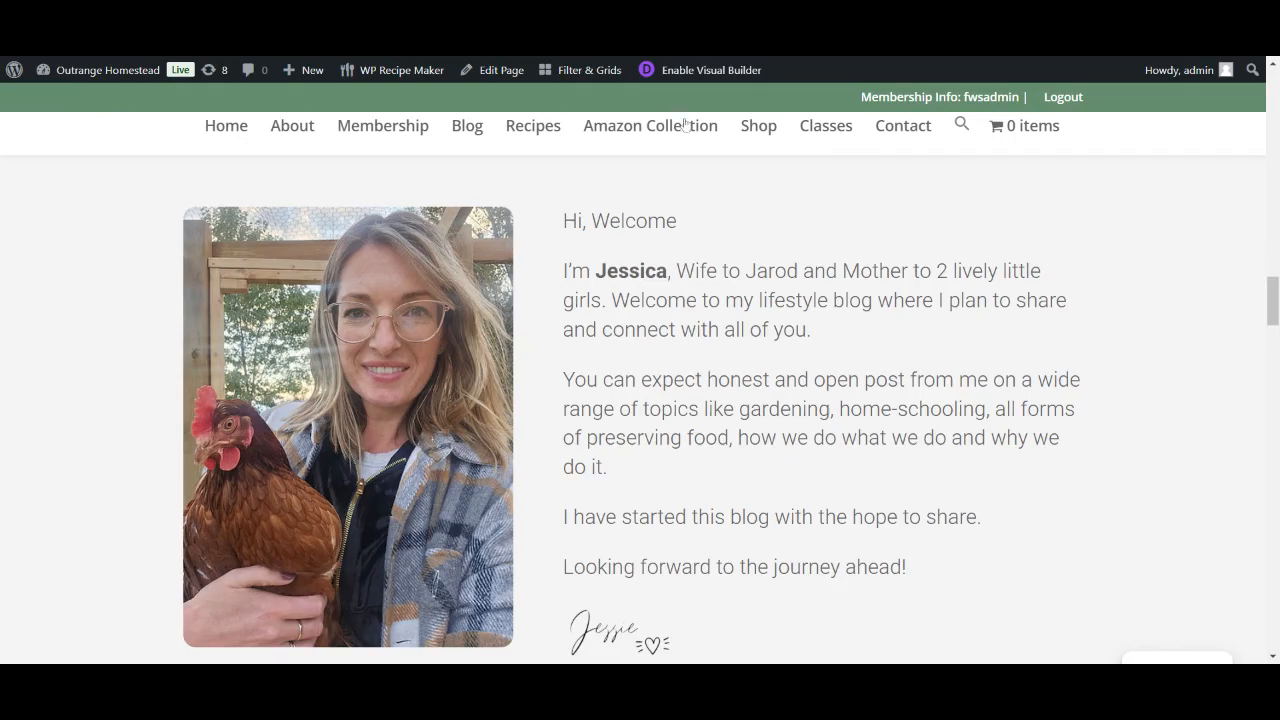
Reopen the home page in the visual builder and bring up the media library for the welcome section's chicken photo.
click(683, 70)
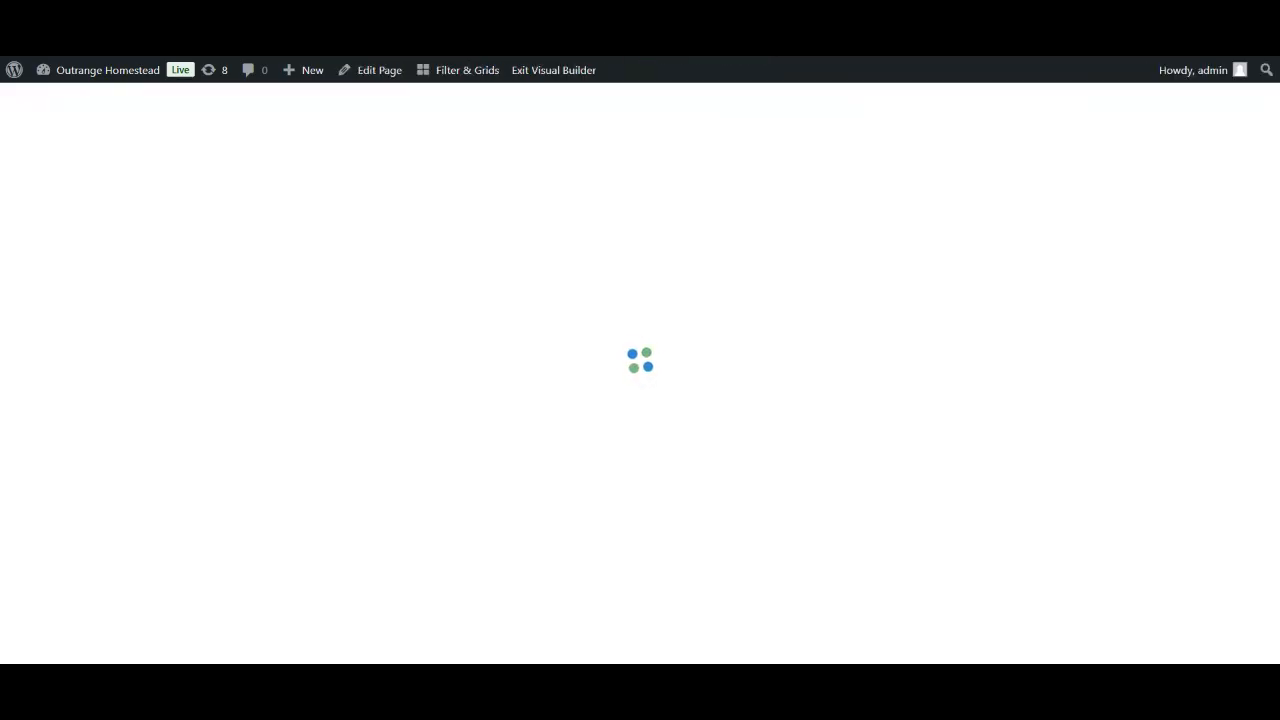
scroll(640, 400, down, 20)
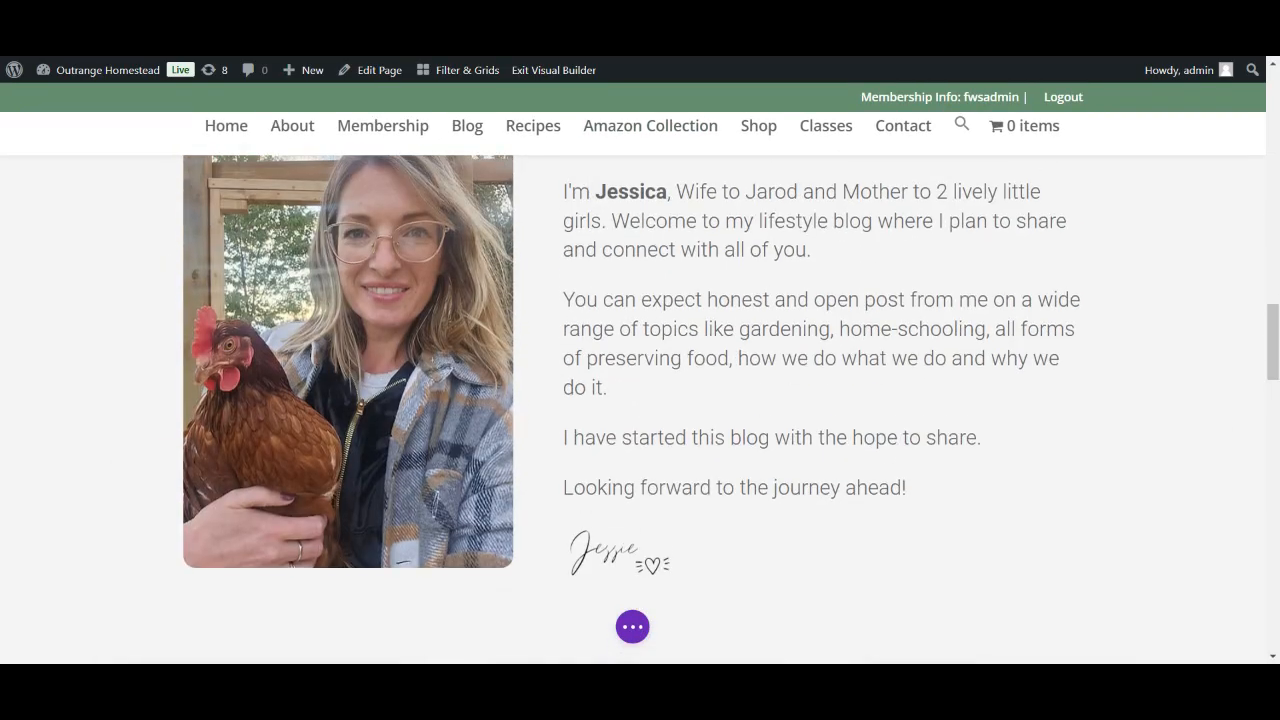
mouse_move(409, 306)
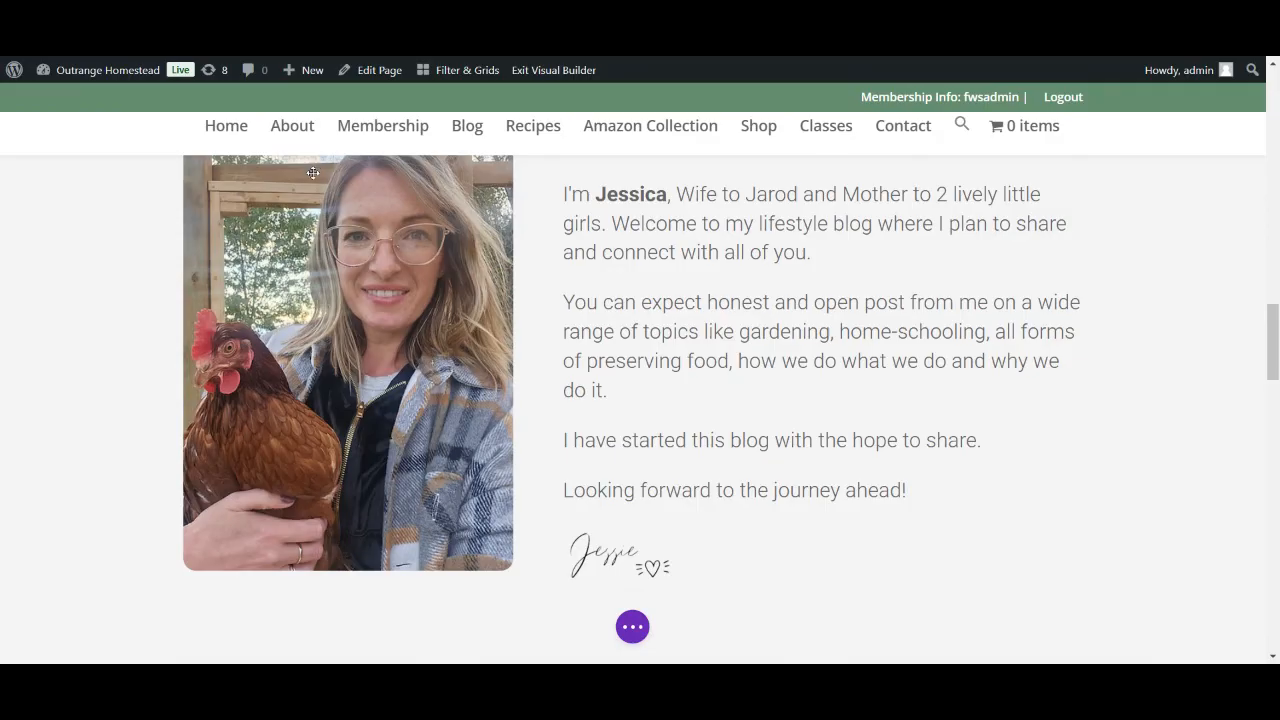
click(317, 174)
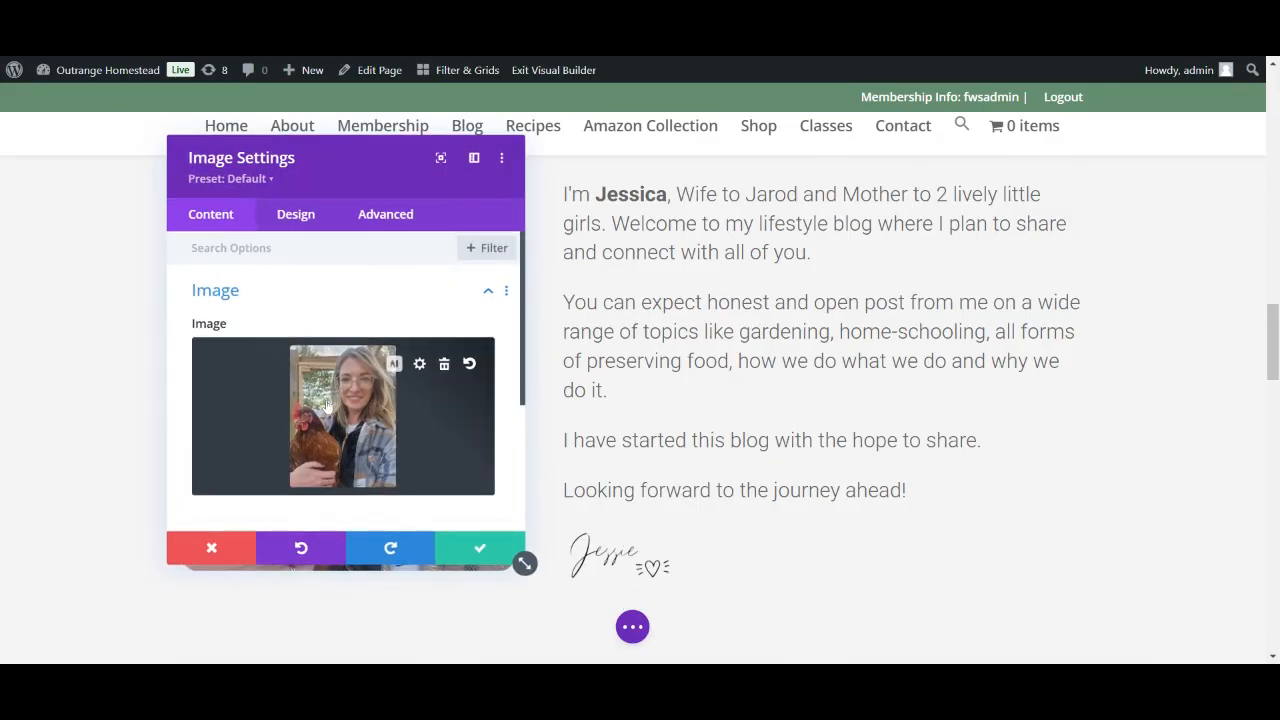
click(331, 404)
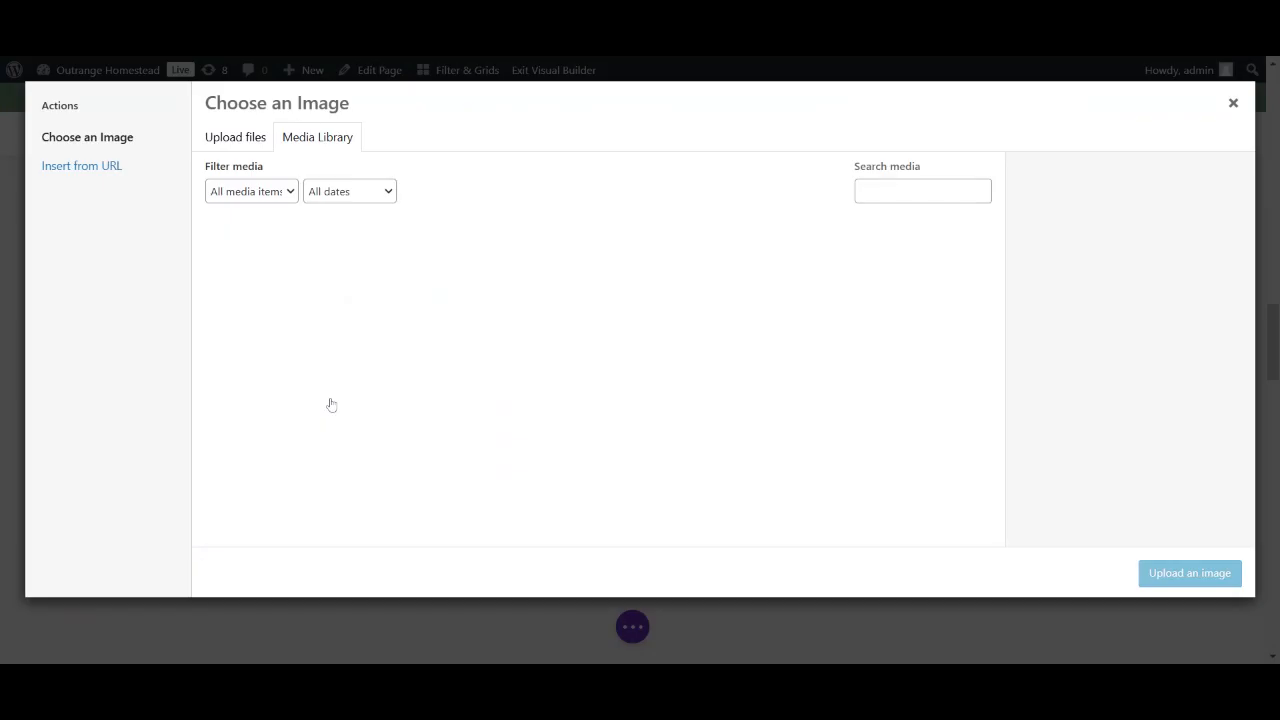
click(236, 140)
click(303, 136)
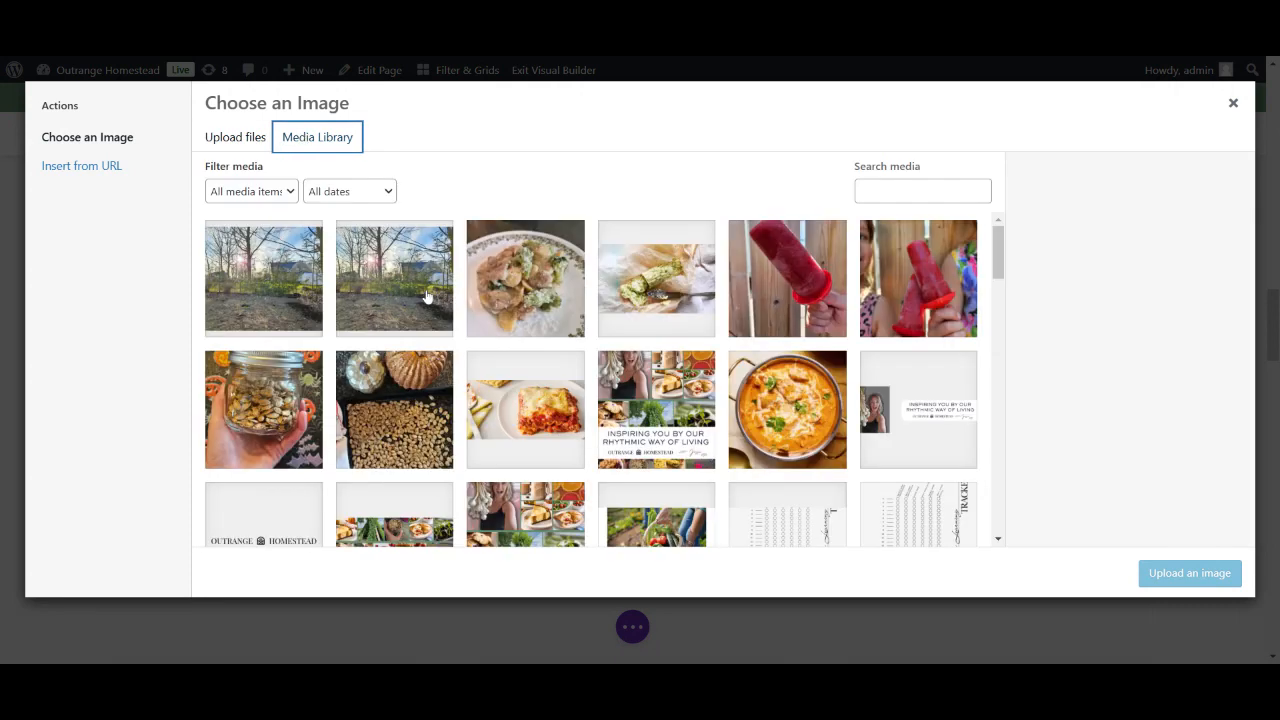
Replace the chicken photo with the media library picture of the family of four and keep the image change.
scroll(427, 296, down, 5)
scroll(427, 296, down, 10)
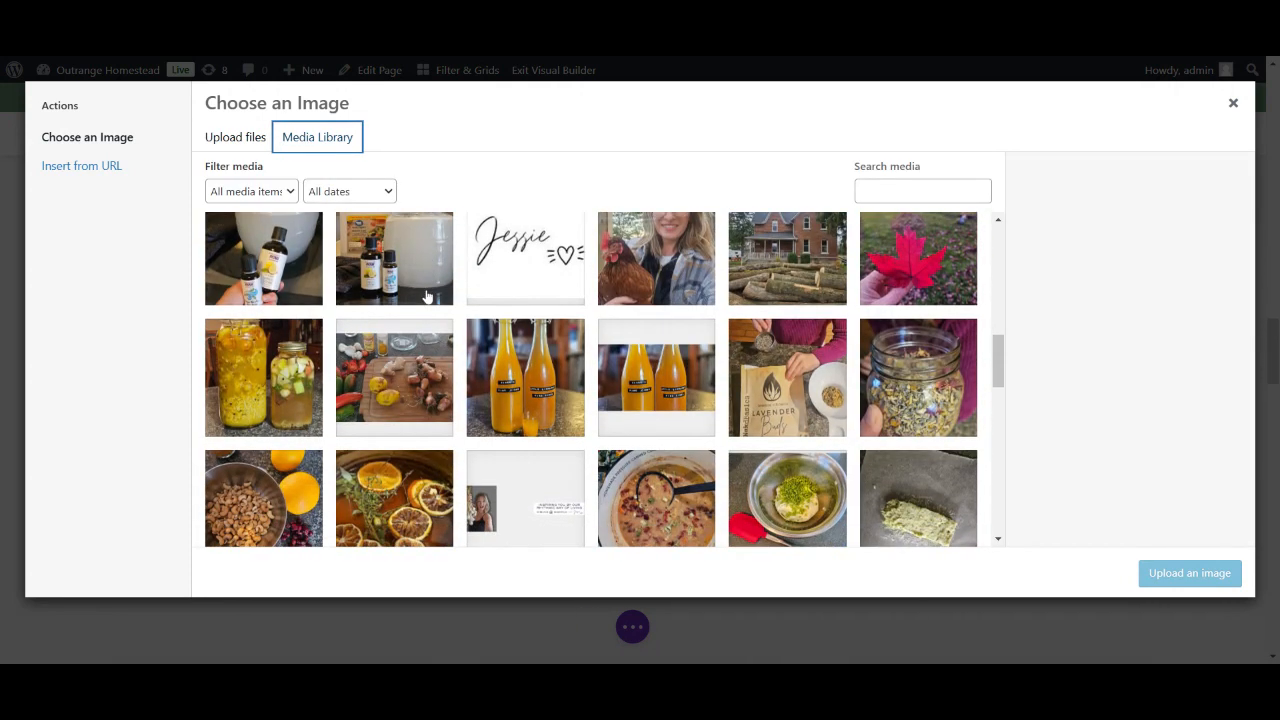
scroll(604, 379, down, 1)
scroll(604, 379, up, 2)
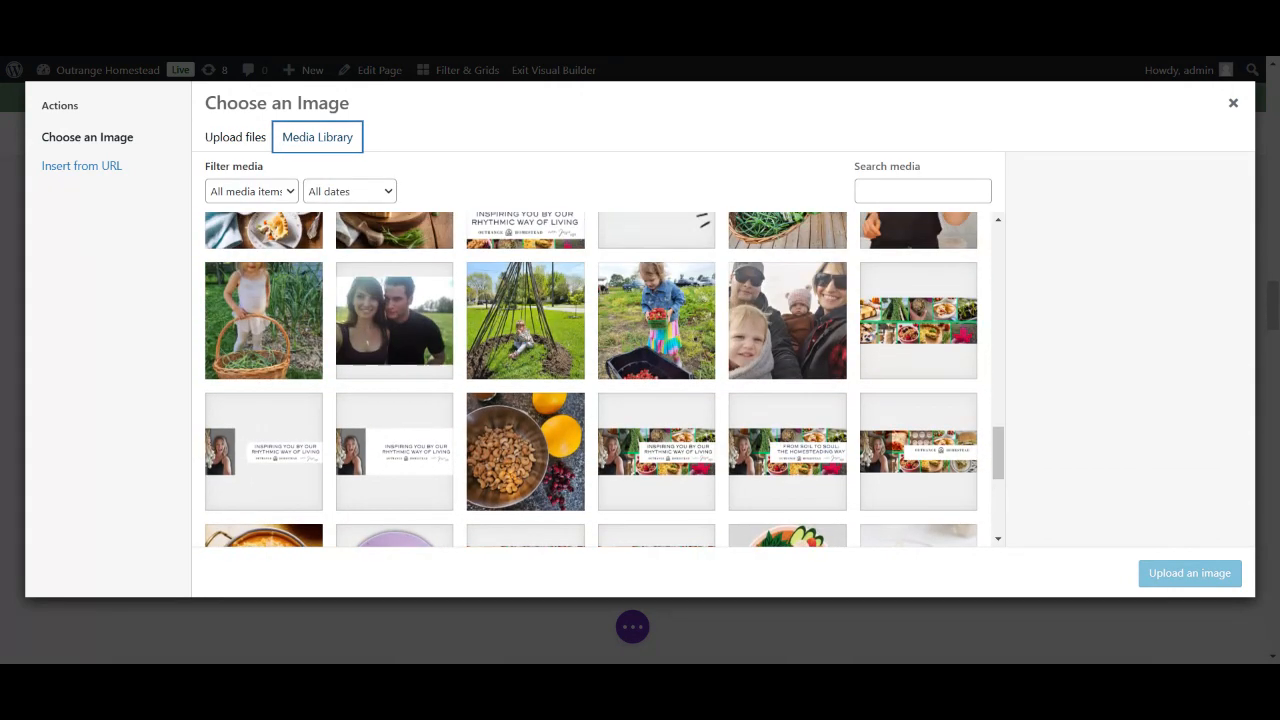
click(775, 348)
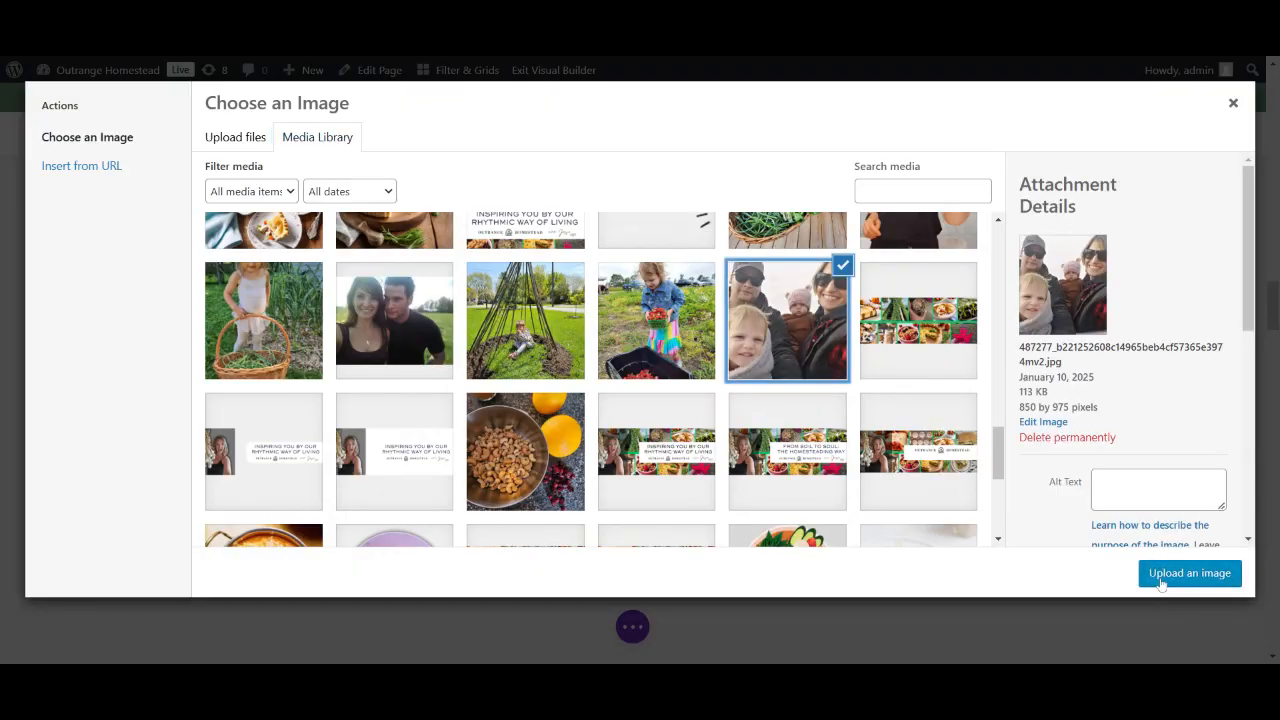
click(1189, 573)
click(471, 546)
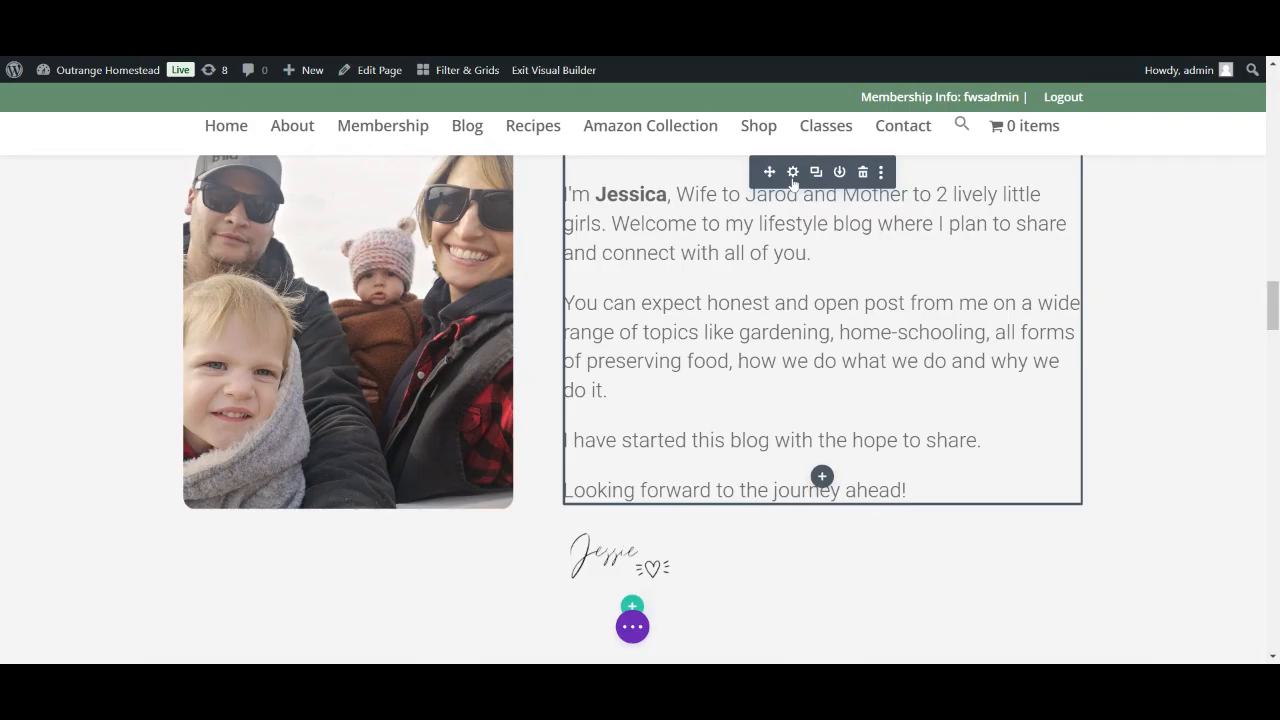
Delete the closing paragraph "Looking forward to the journey ahead!" from the welcome text and keep the change.
click(792, 172)
scroll(515, 555, down, 5)
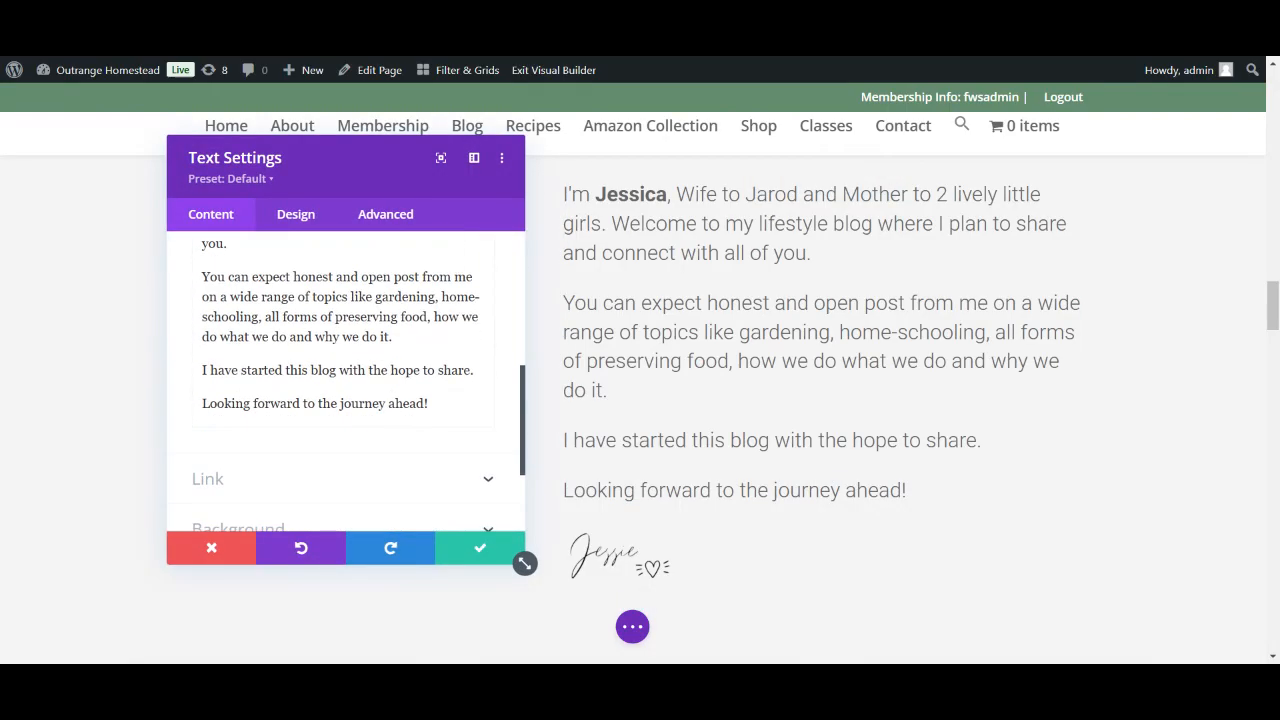
drag(429, 398, 202, 398)
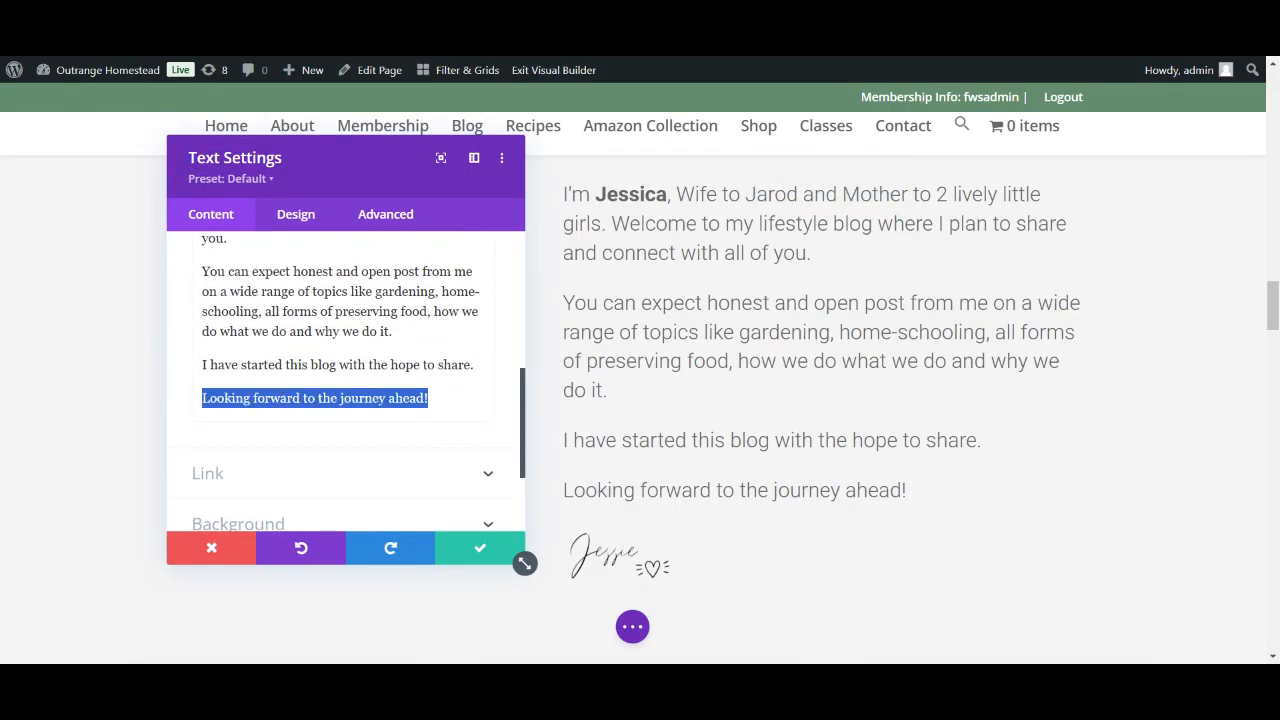
key(BackSpace)
key(BackSpace)
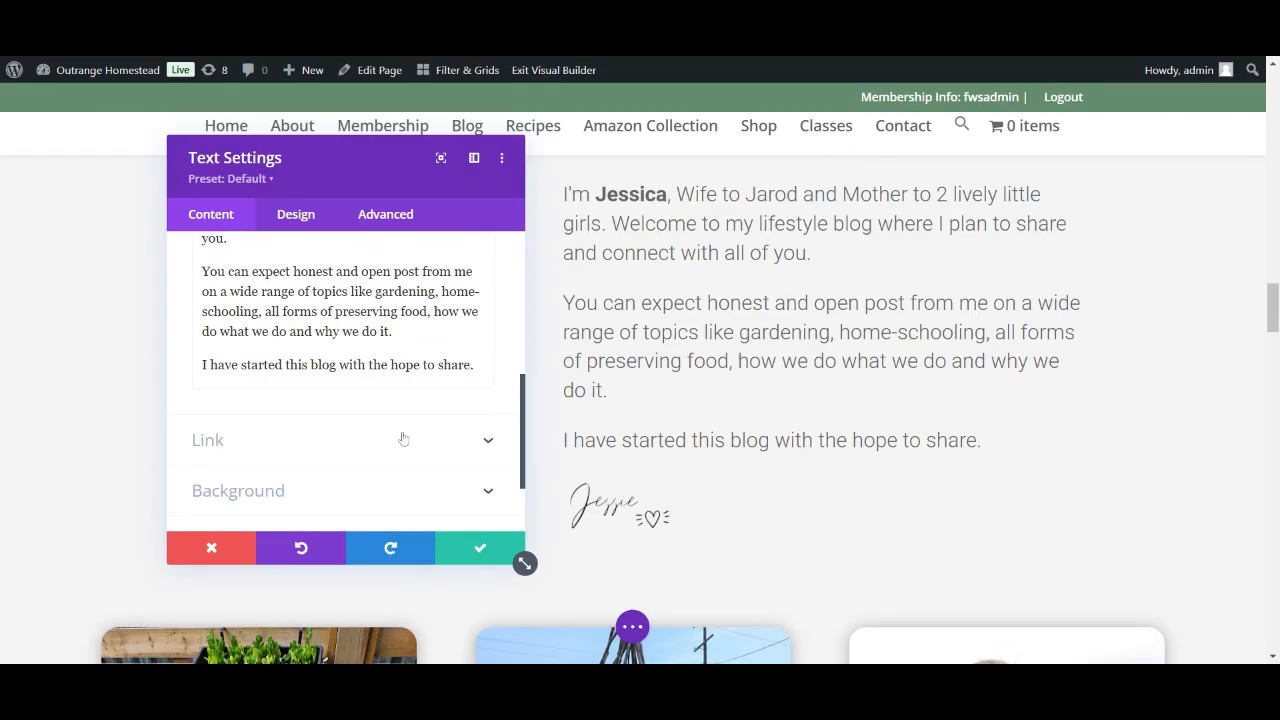
click(484, 549)
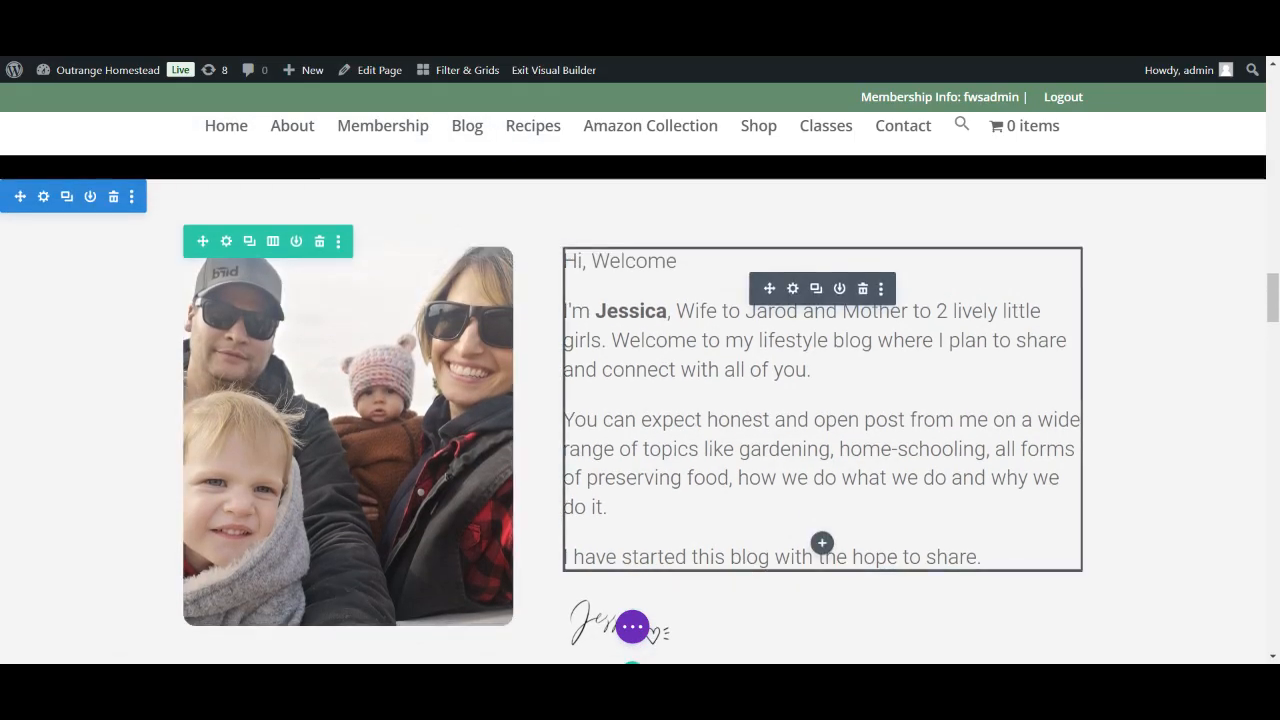
Preview the welcome section's photo and text in phone view, and return to desktop view.
click(633, 630)
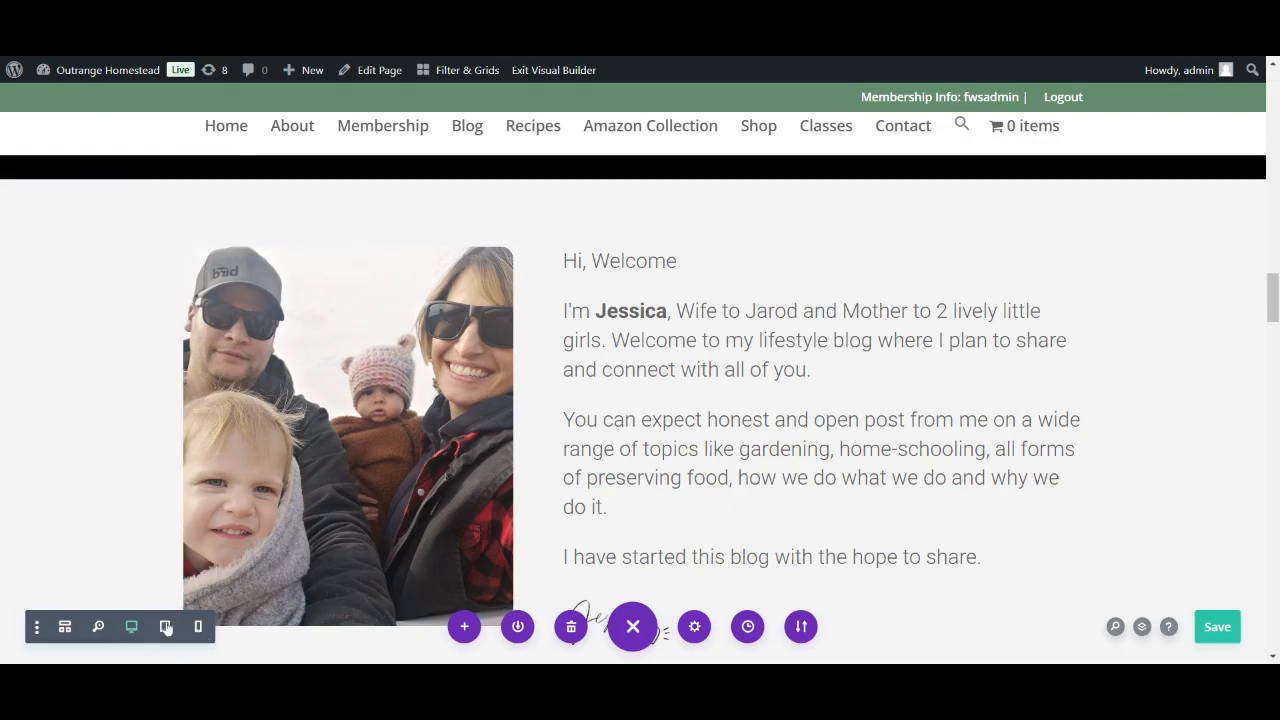
click(199, 627)
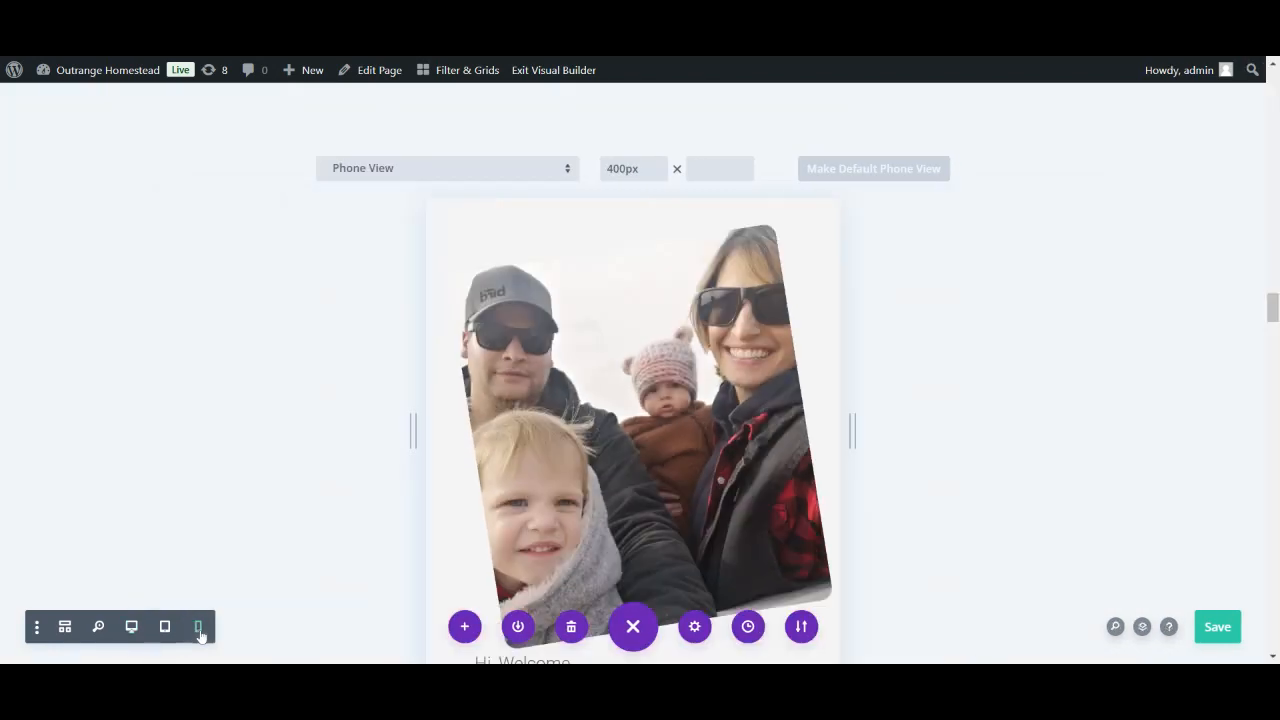
scroll(633, 470, down, 1)
scroll(633, 470, up, 5)
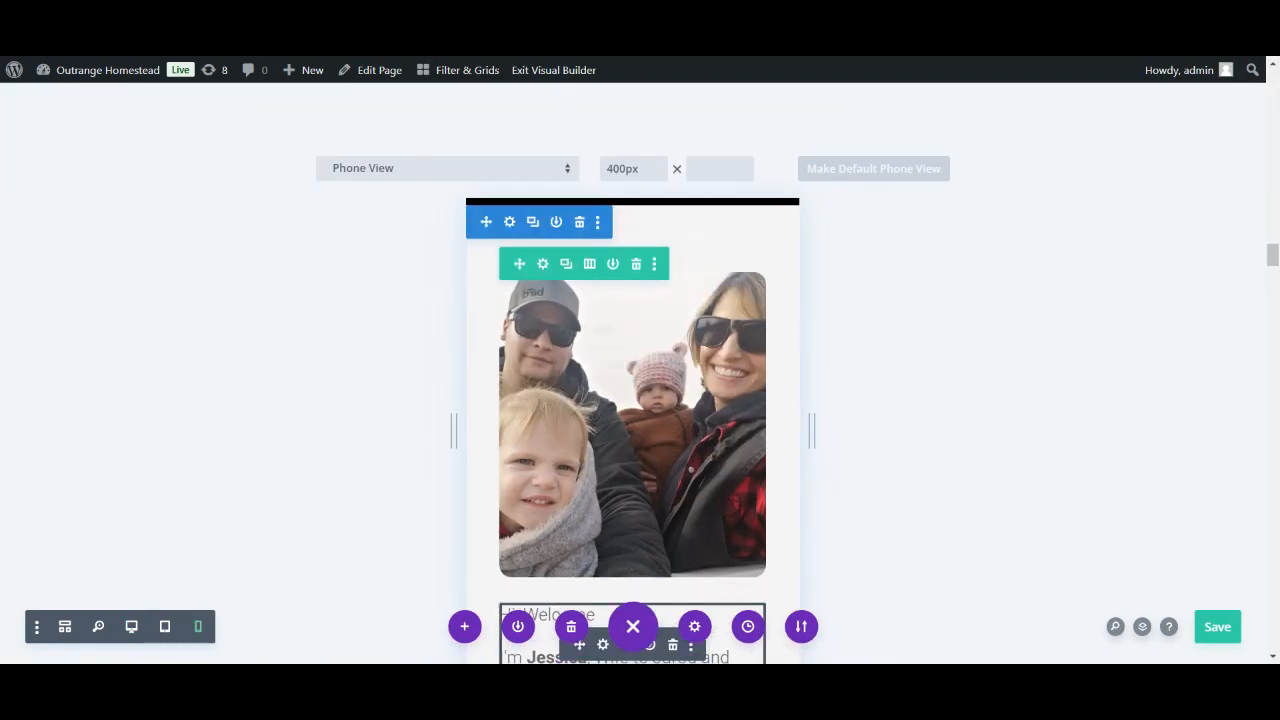
scroll(633, 470, down, 3)
scroll(633, 470, up, 4)
scroll(633, 470, down, 5)
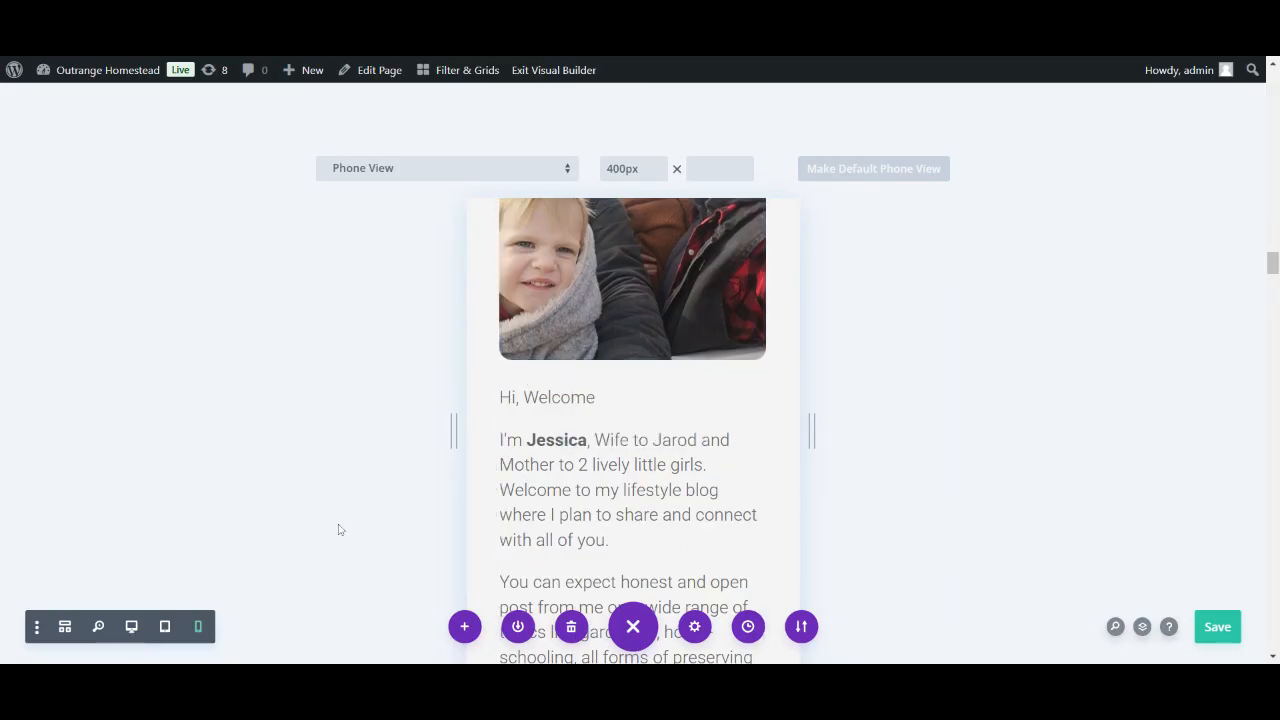
click(133, 626)
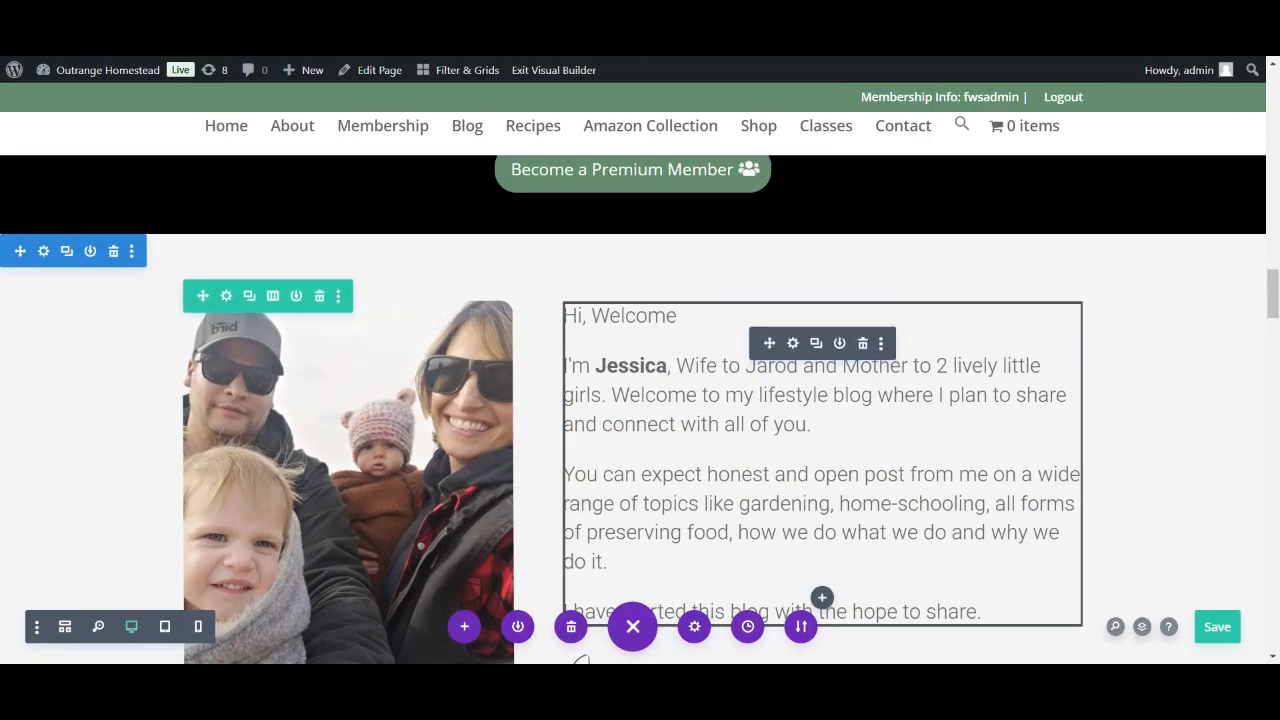
Try a desktop text size of 21px for the welcome text.
click(792, 343)
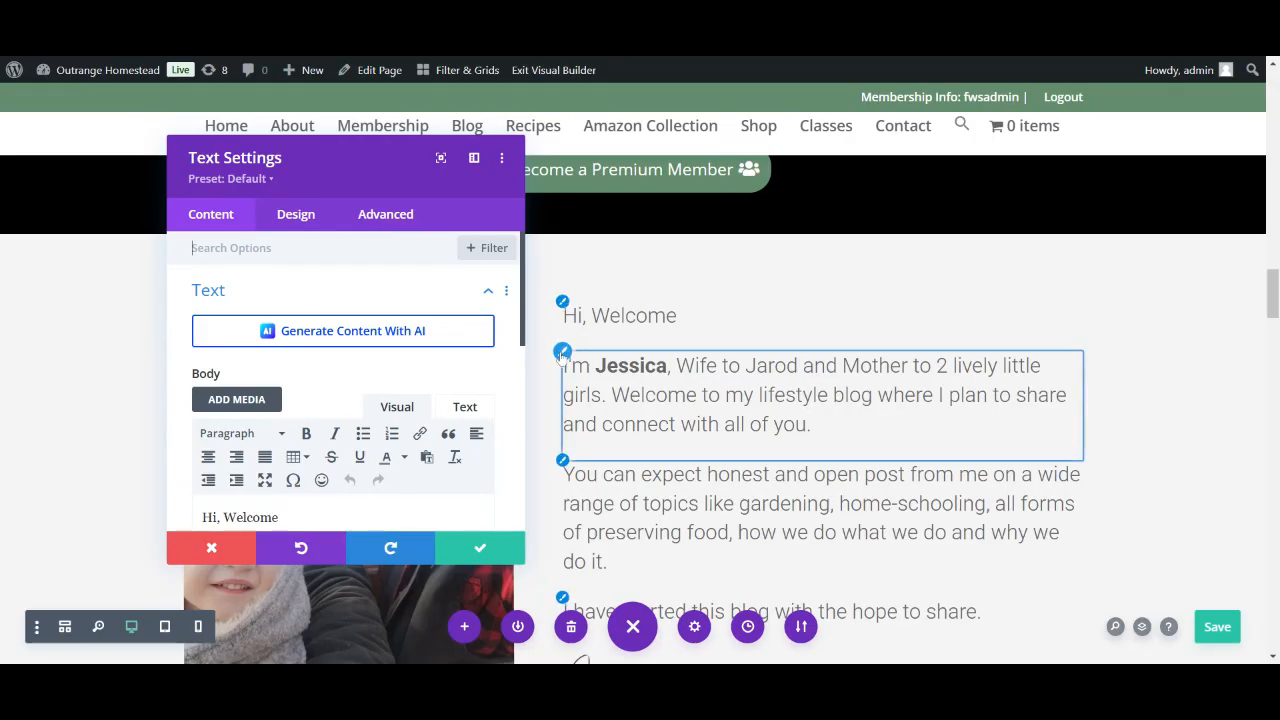
click(563, 352)
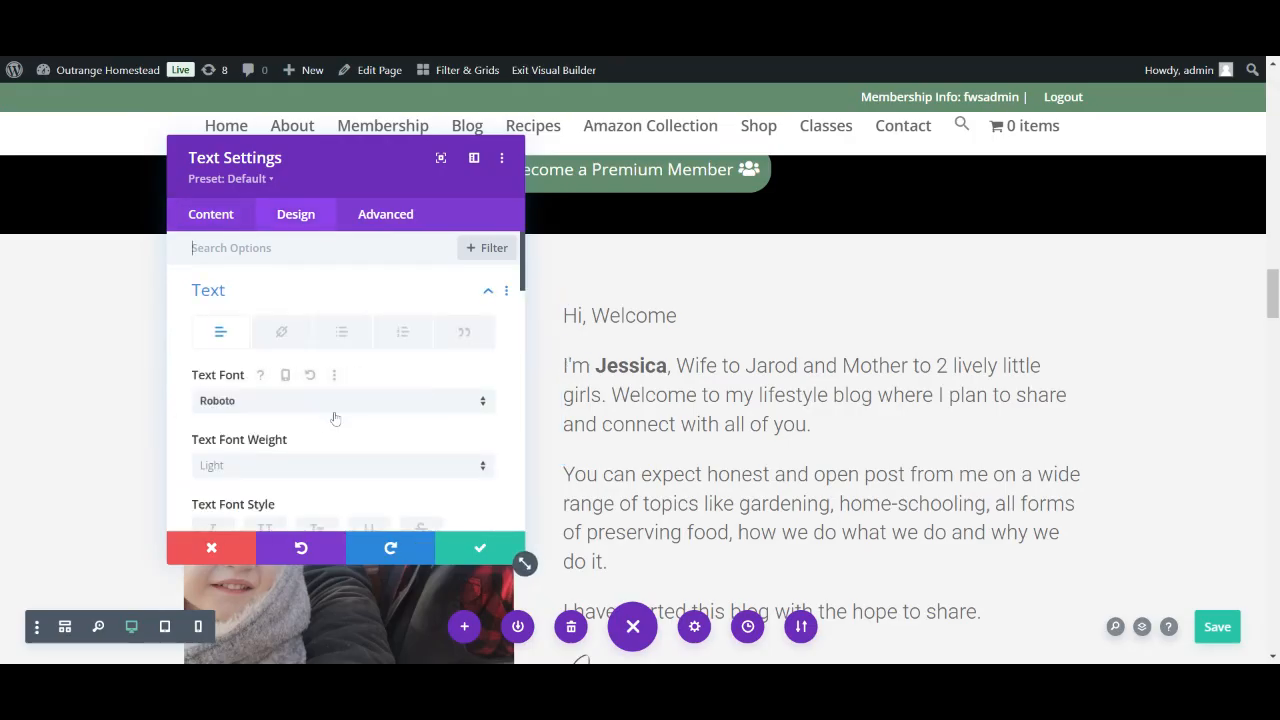
scroll(335, 418, down, 4)
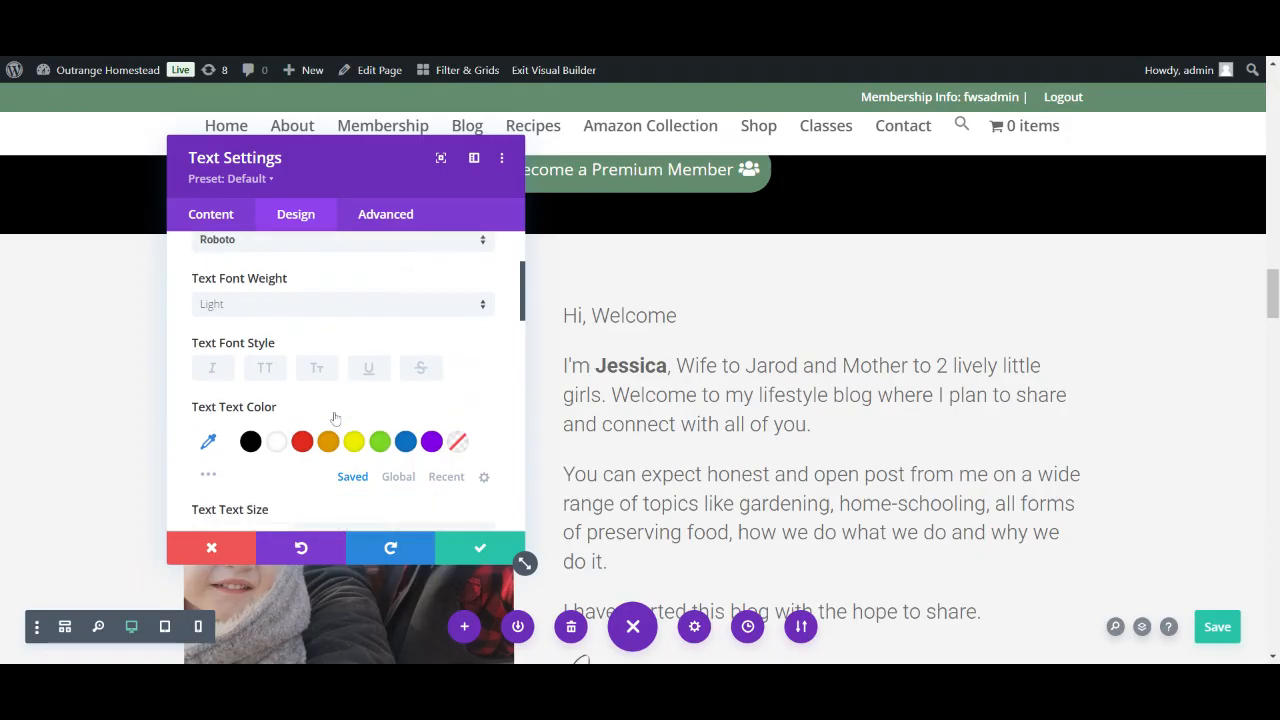
scroll(330, 360, down, 2)
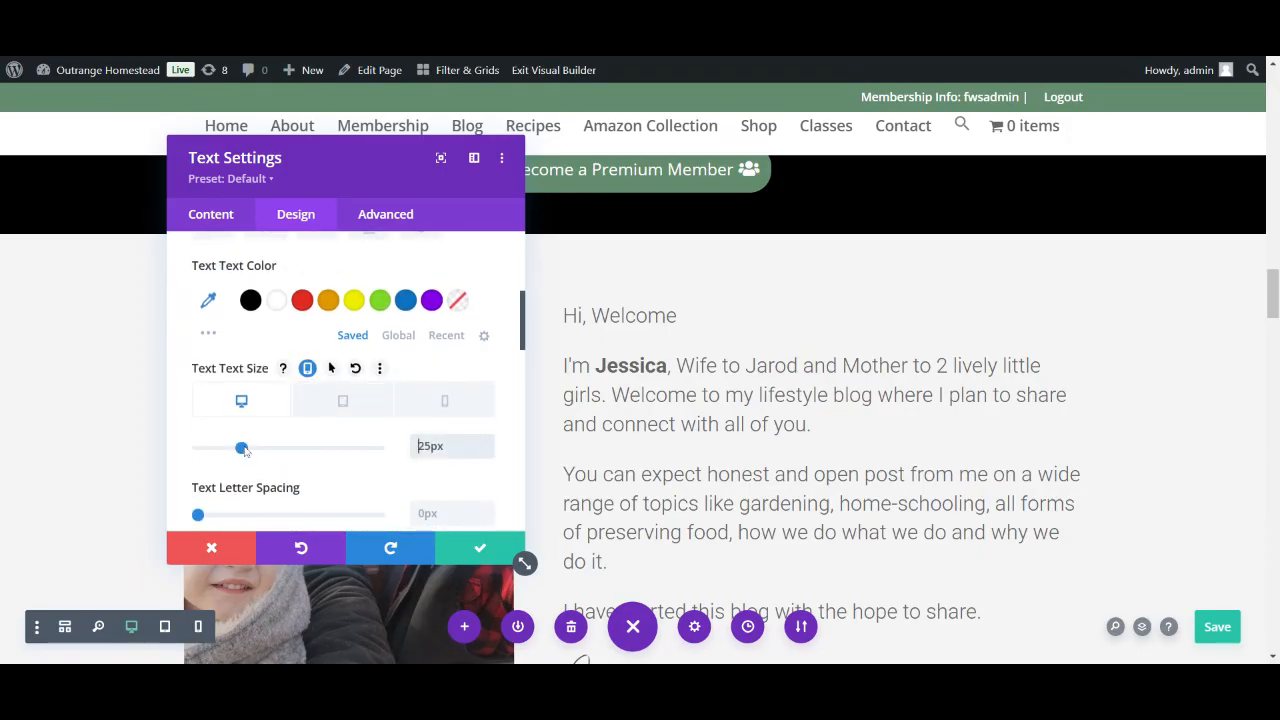
mouse_move(250, 451)
mouse_down()
mouse_move(299, 458)
mouse_move(233, 456)
mouse_up()
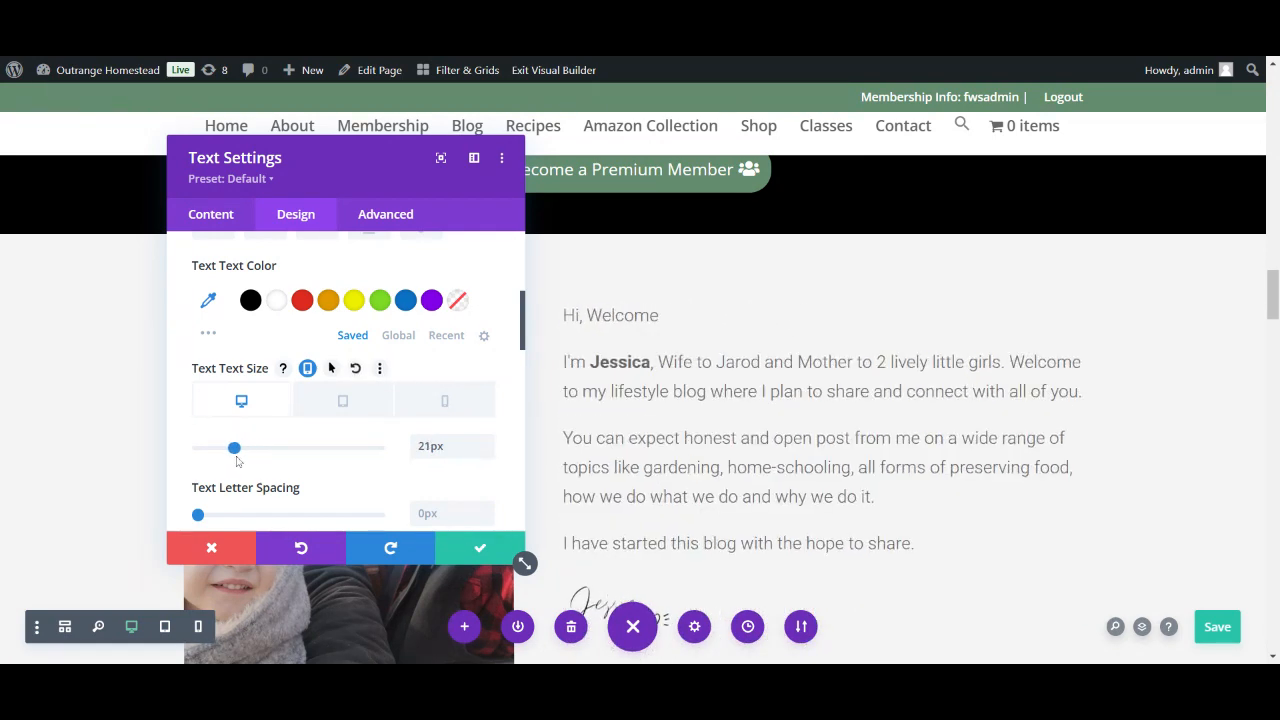
Try a phone-only text size of 38px for the welcome text, with the settings window moved clear of the preview.
click(446, 403)
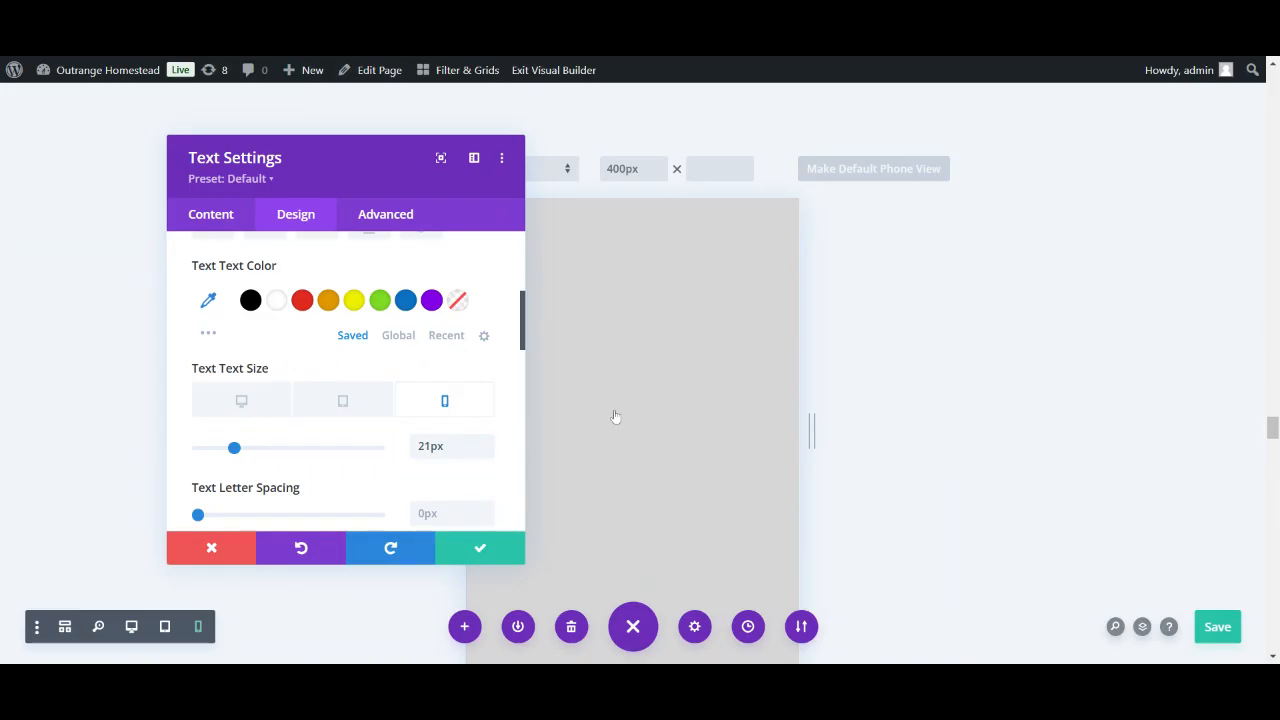
click(255, 420)
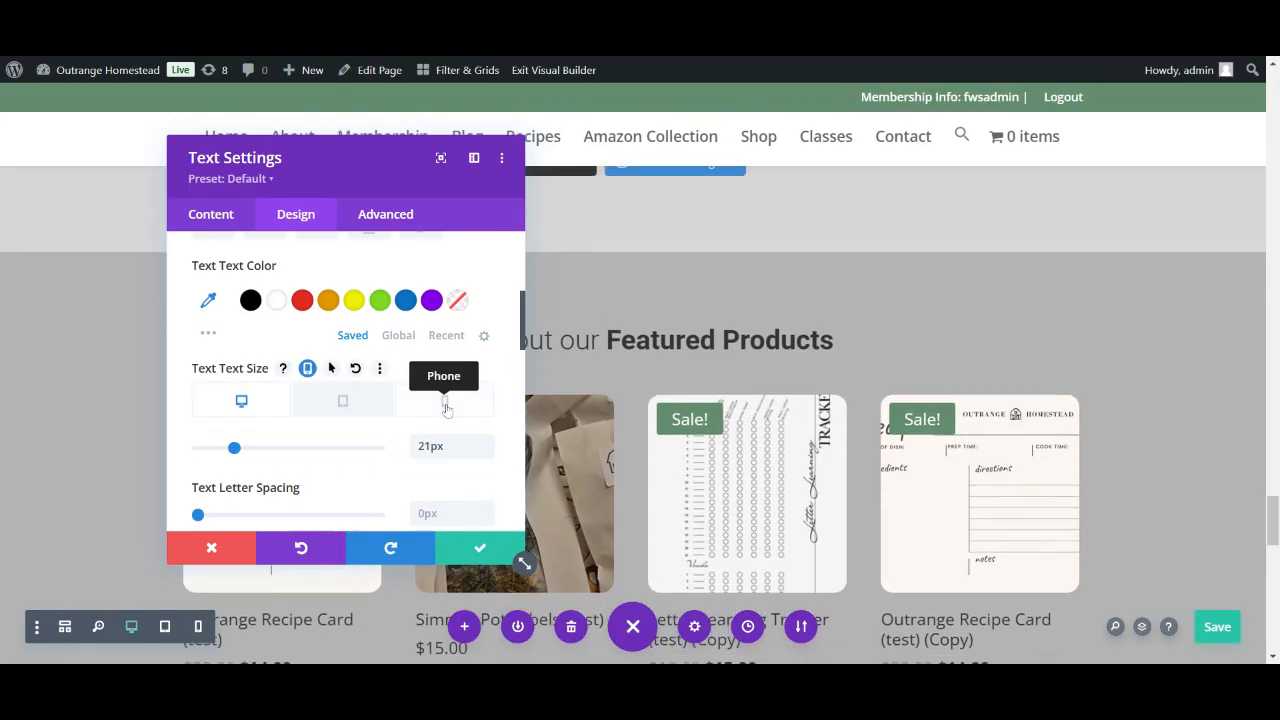
scroll(789, 346, up, 20)
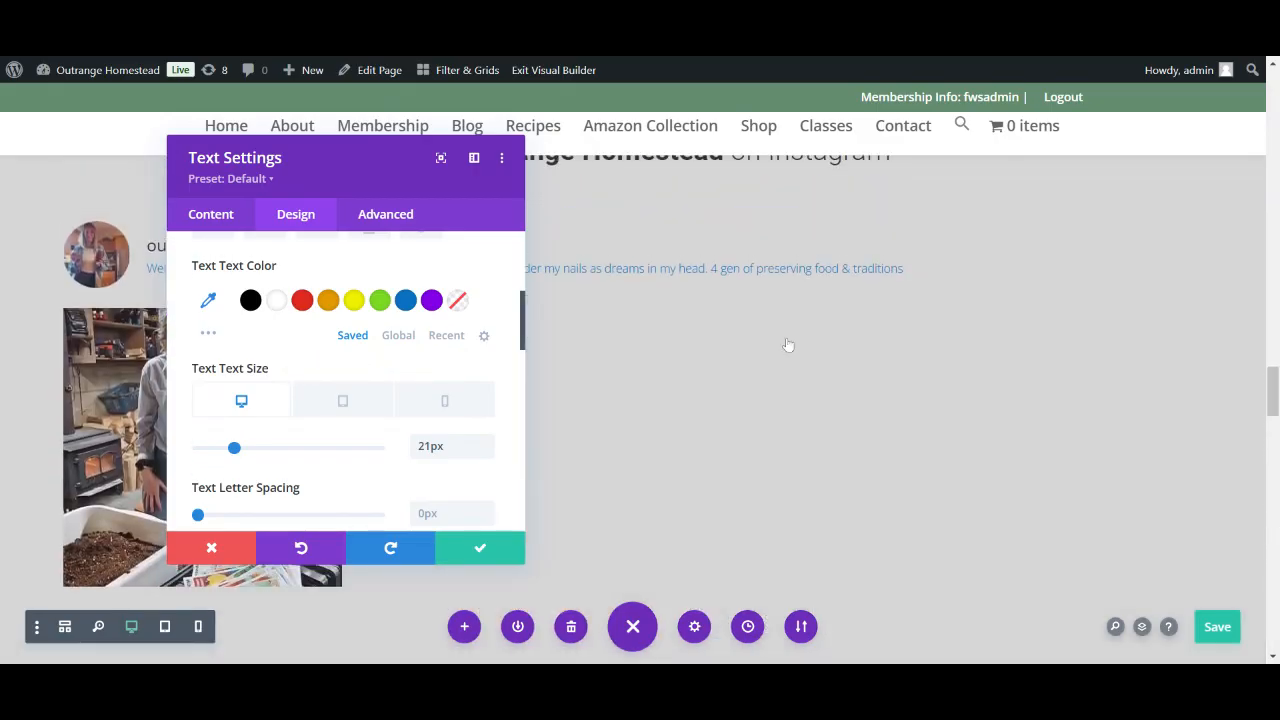
scroll(640, 409, down, 1)
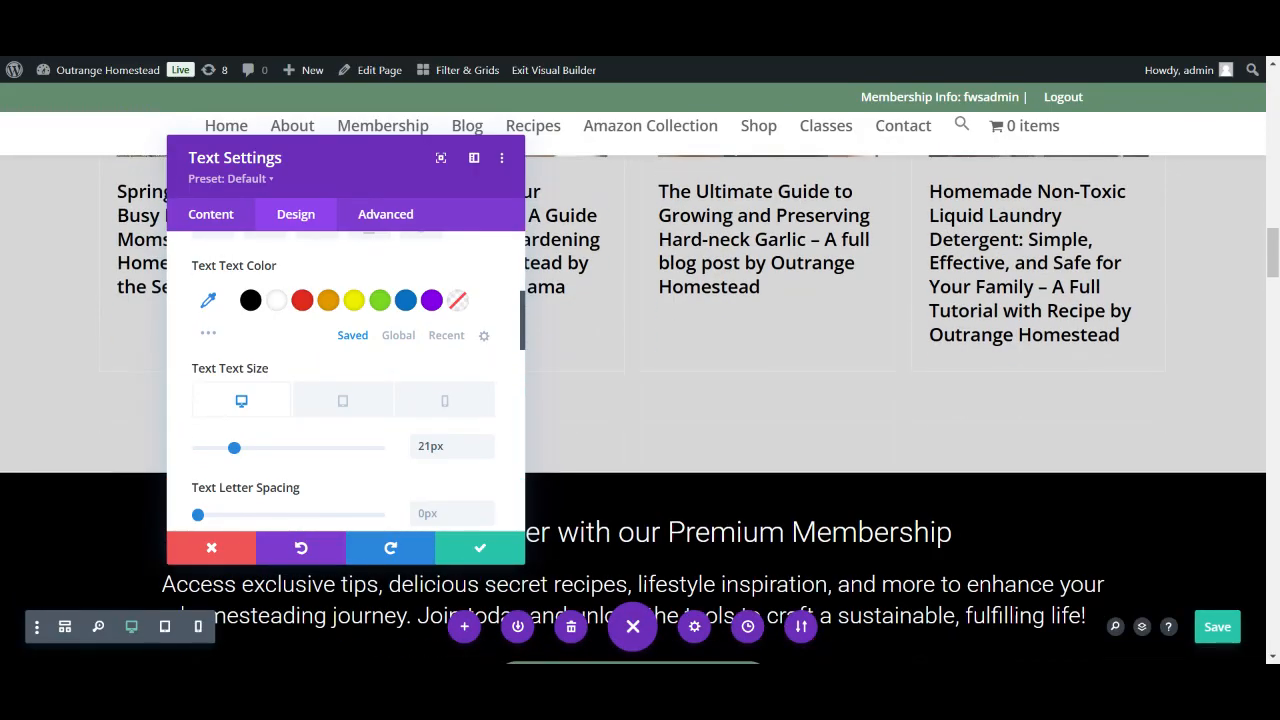
click(445, 400)
scroll(734, 386, up, 13)
scroll(733, 385, up, 12)
scroll(733, 385, down, 2)
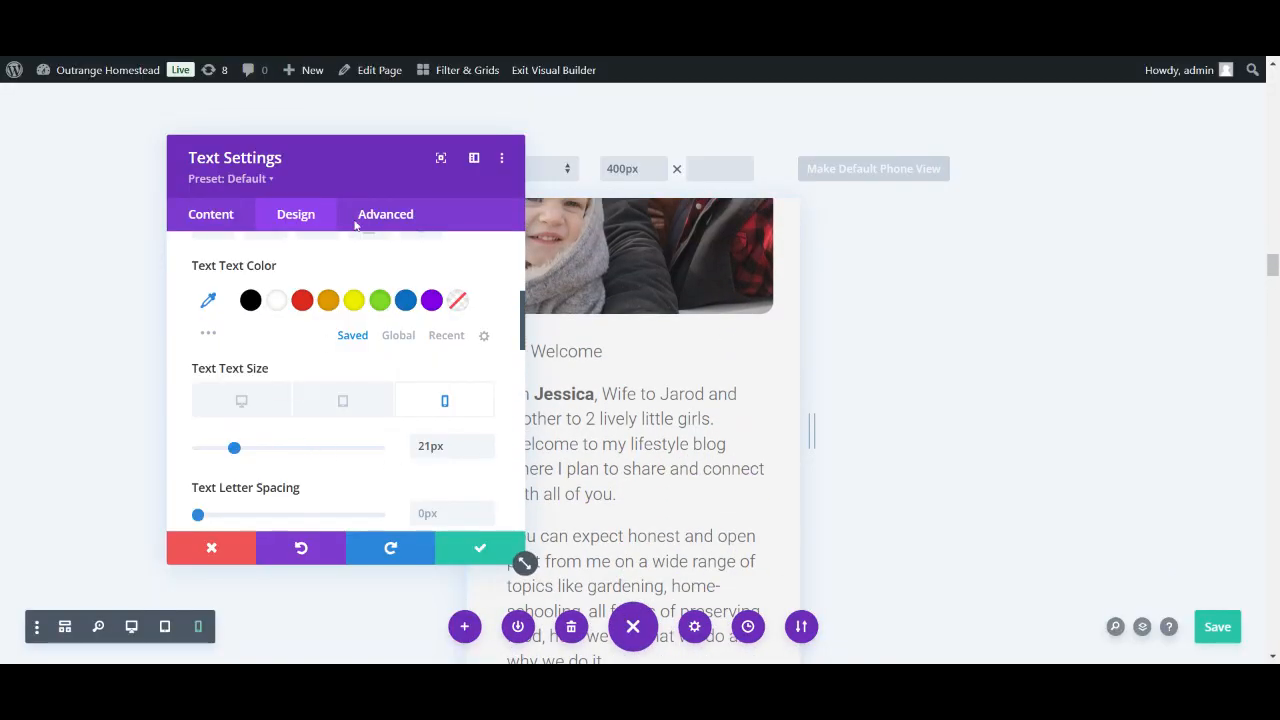
drag(355, 172, 264, 151)
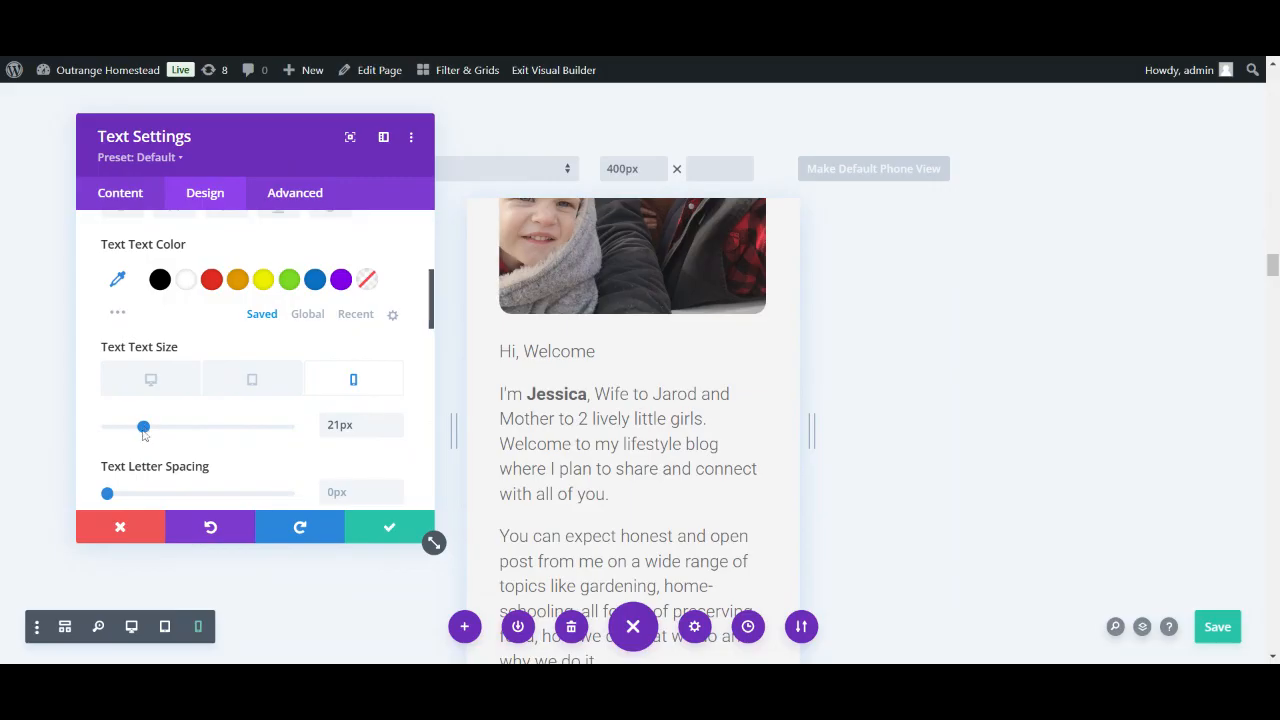
drag(143, 427, 175, 443)
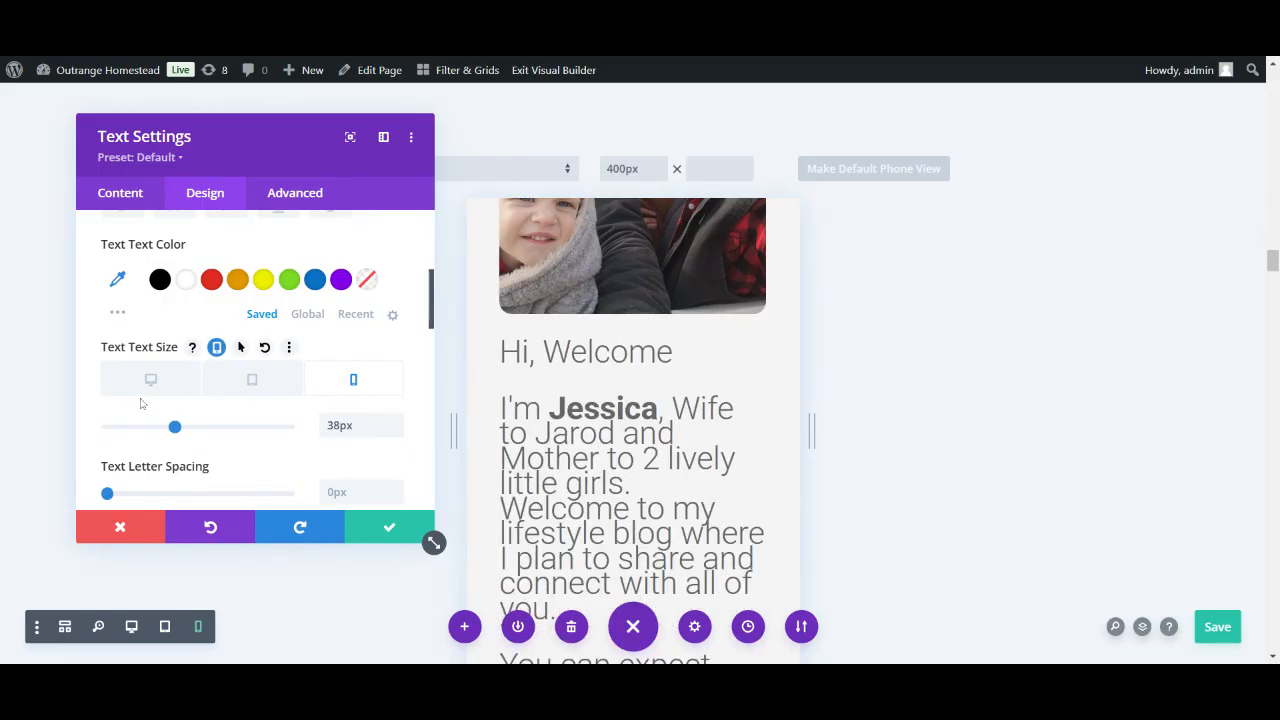
Compare the welcome text's size settings across device views, and discard the text size changes.
click(200, 383)
click(345, 376)
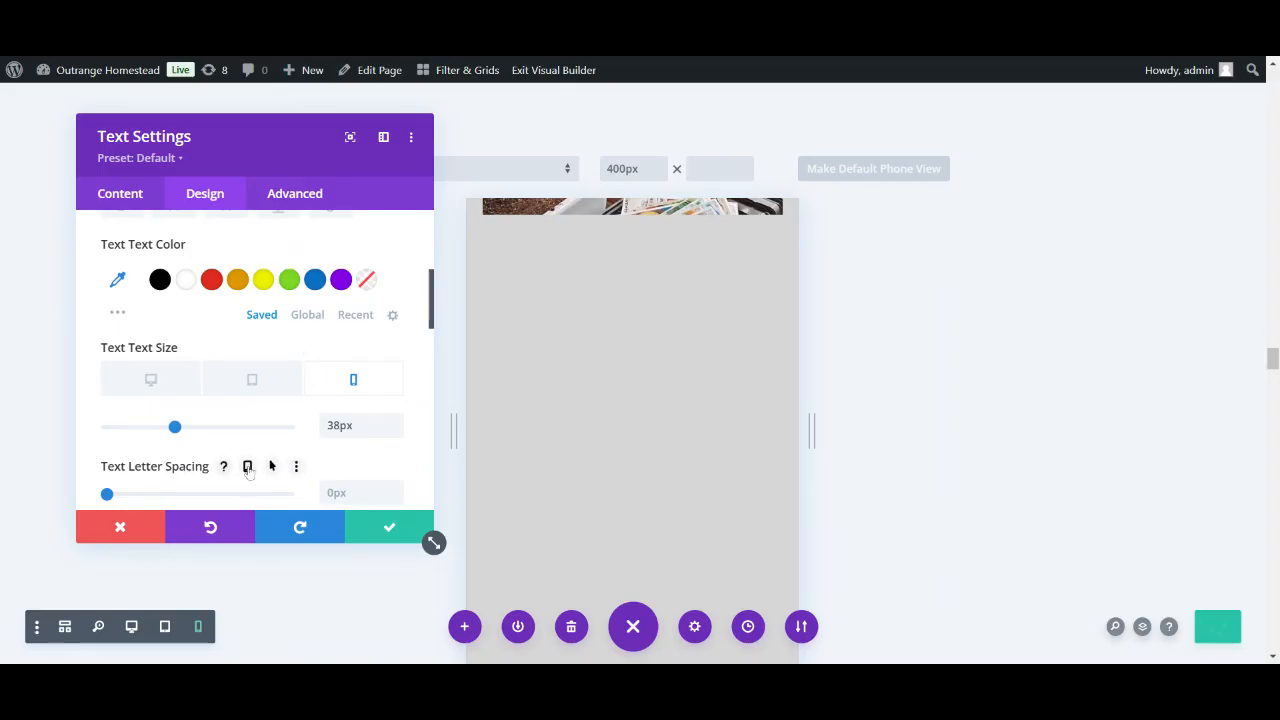
click(139, 525)
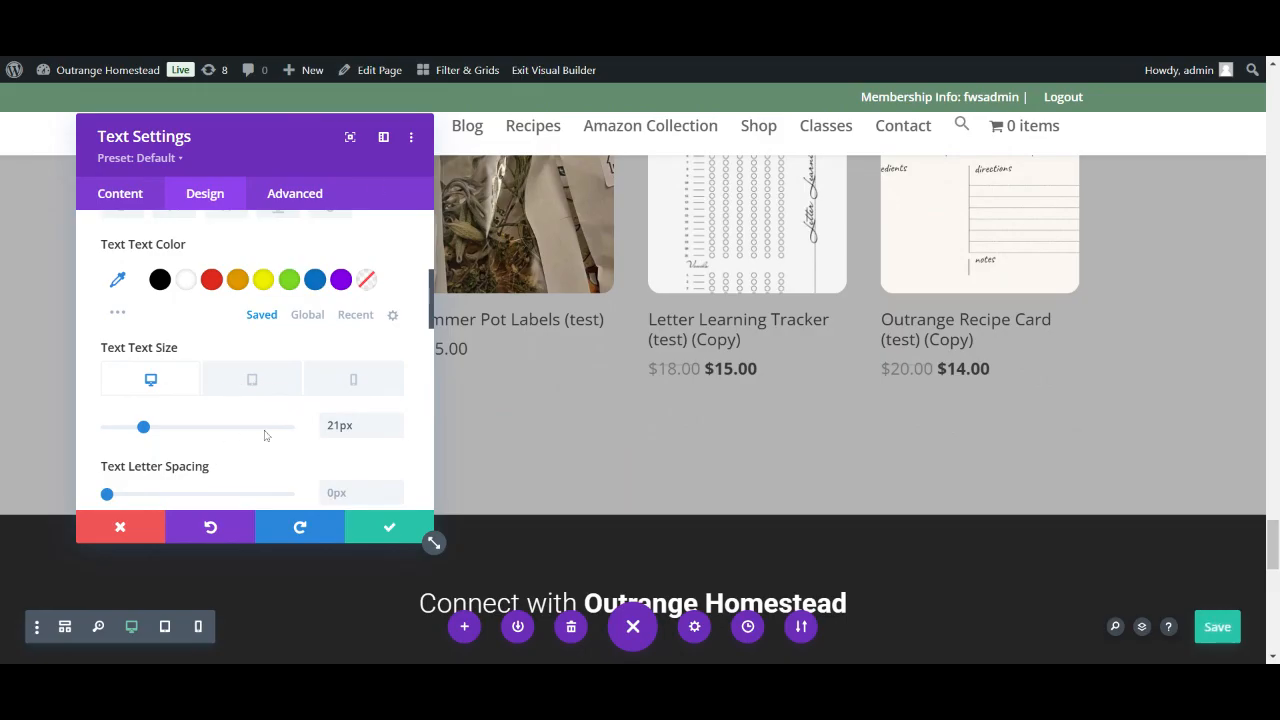
click(145, 535)
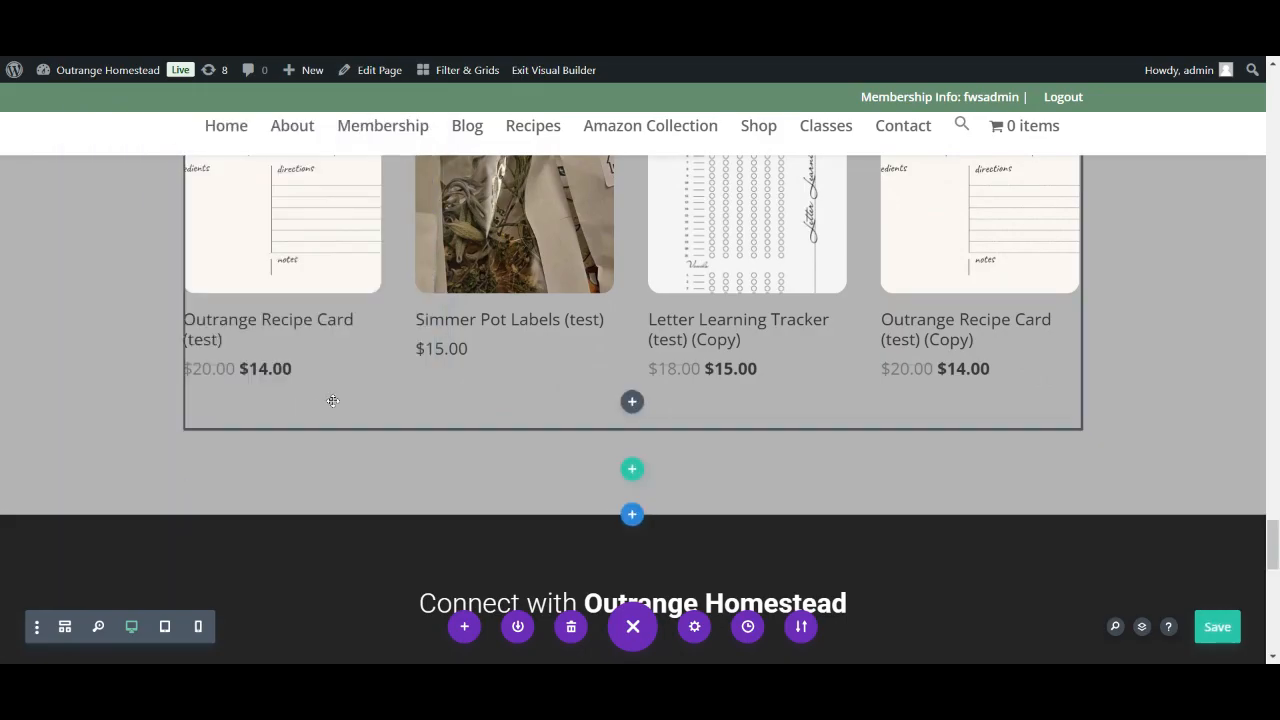
scroll(829, 384, up, 1)
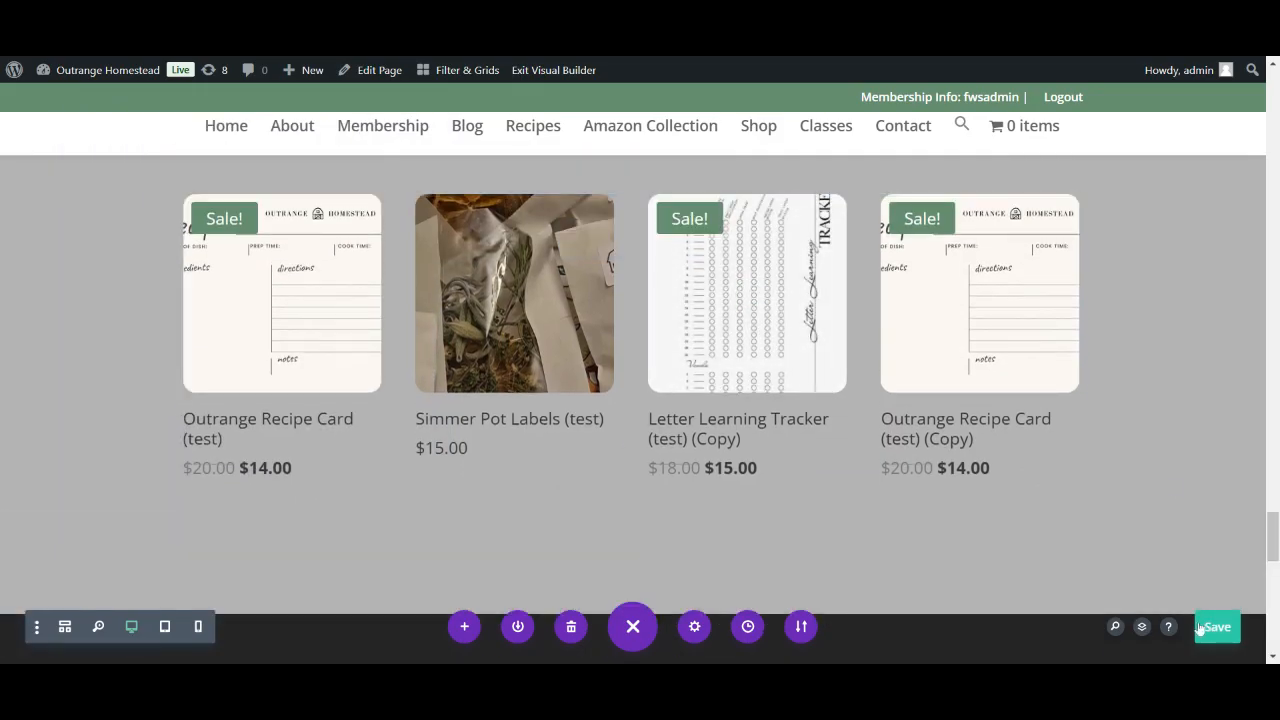
Save the home page and exit the Visual Builder to the live page.
scroll(1165, 418, up, 10)
scroll(1164, 419, up, 10)
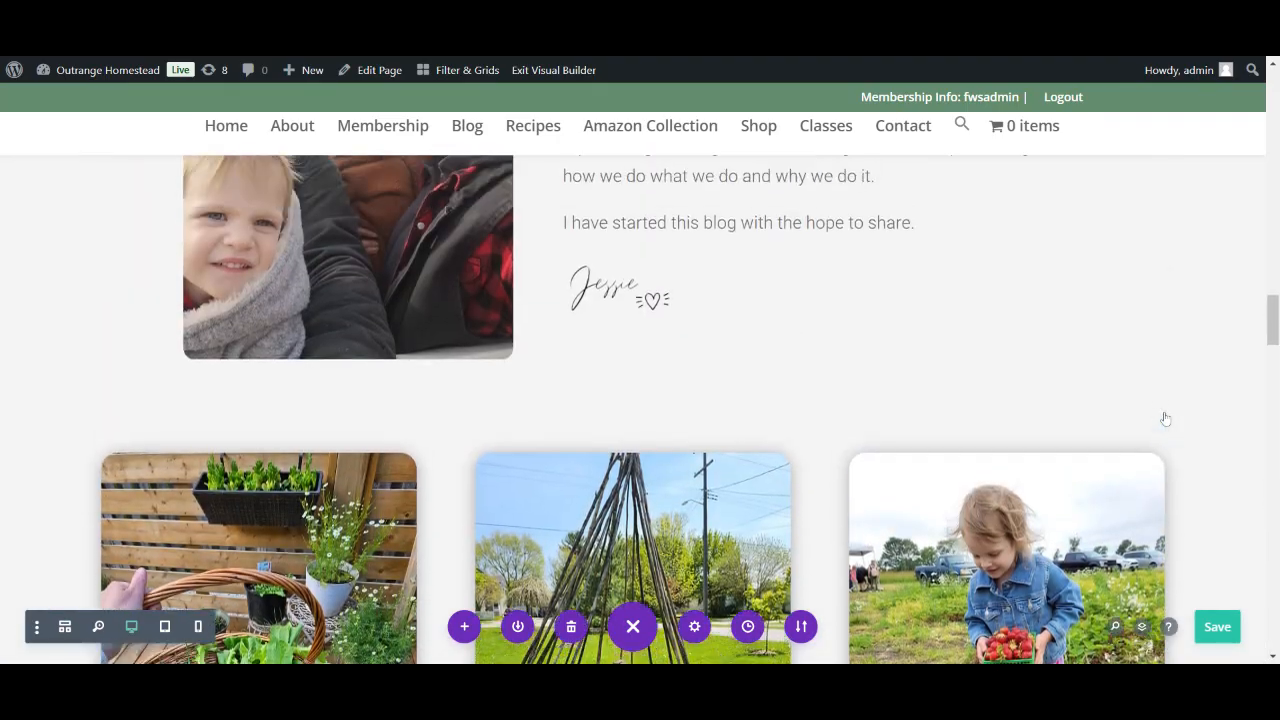
click(1224, 636)
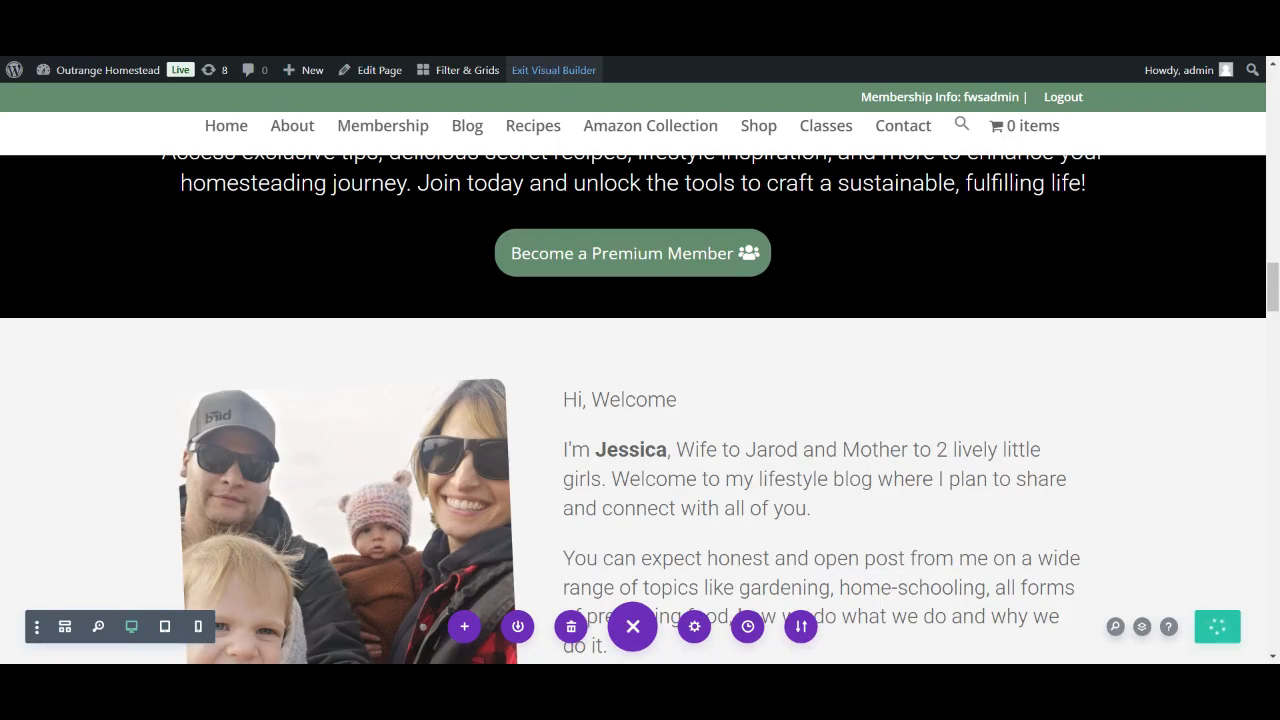
click(550, 70)
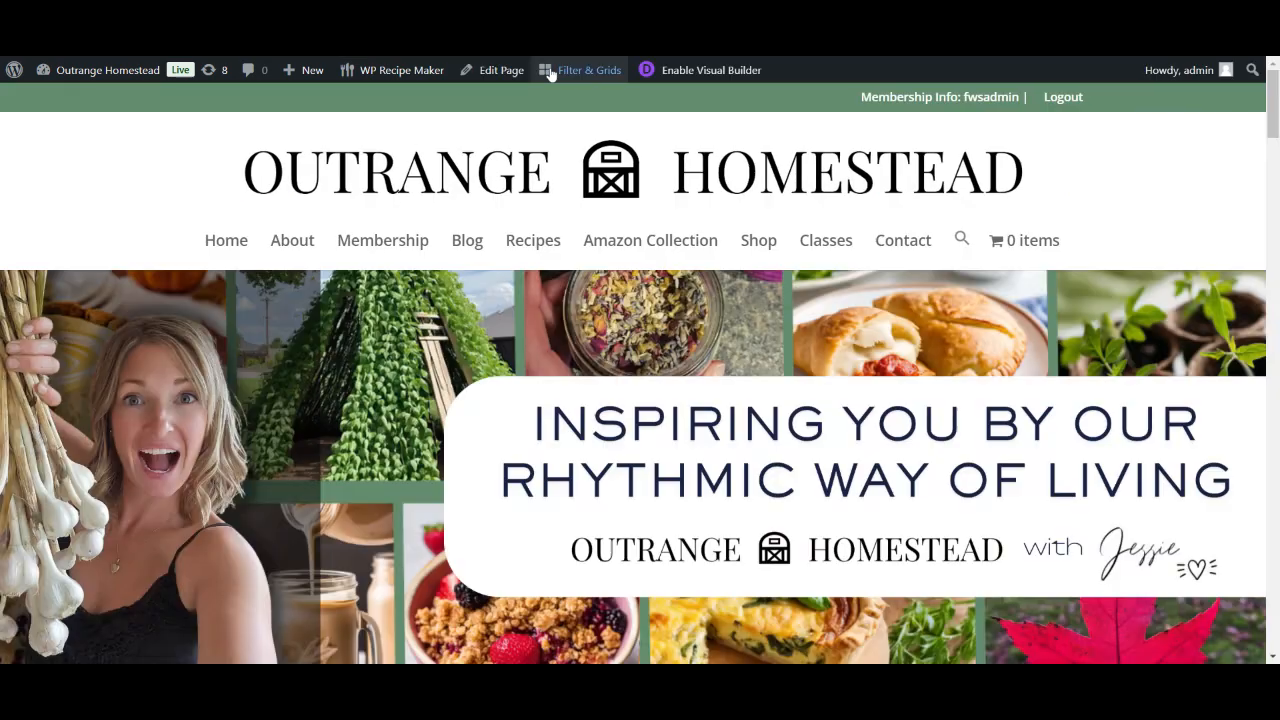
Review the welcome section's family photo, text and signature on the live home page.
scroll(427, 403, down, 5)
scroll(426, 404, down, 10)
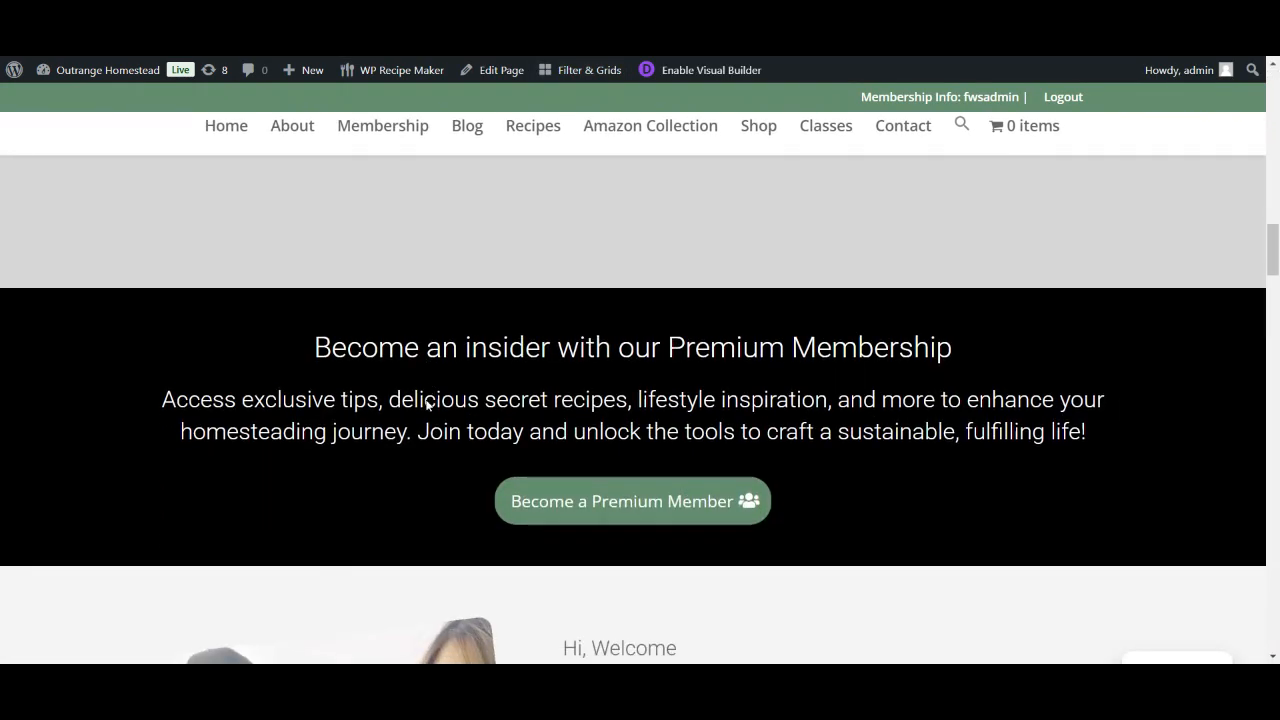
scroll(426, 405, down, 5)
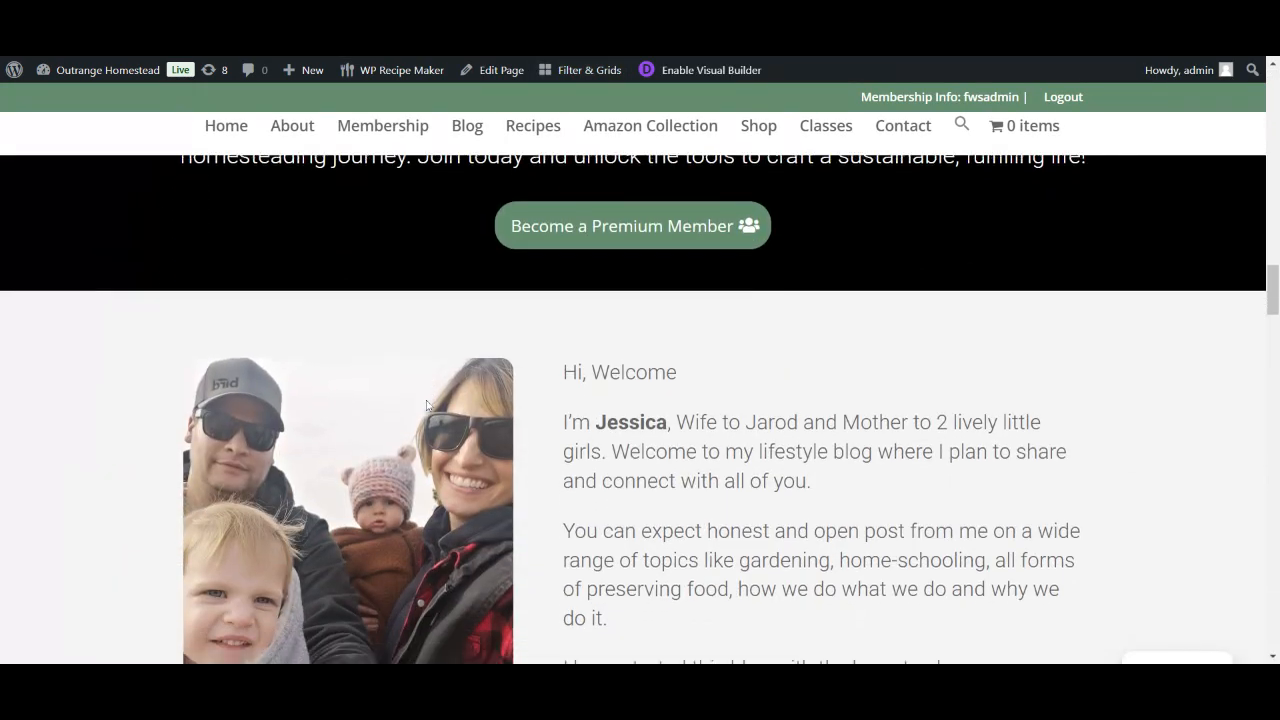
scroll(400, 395, down, 3)
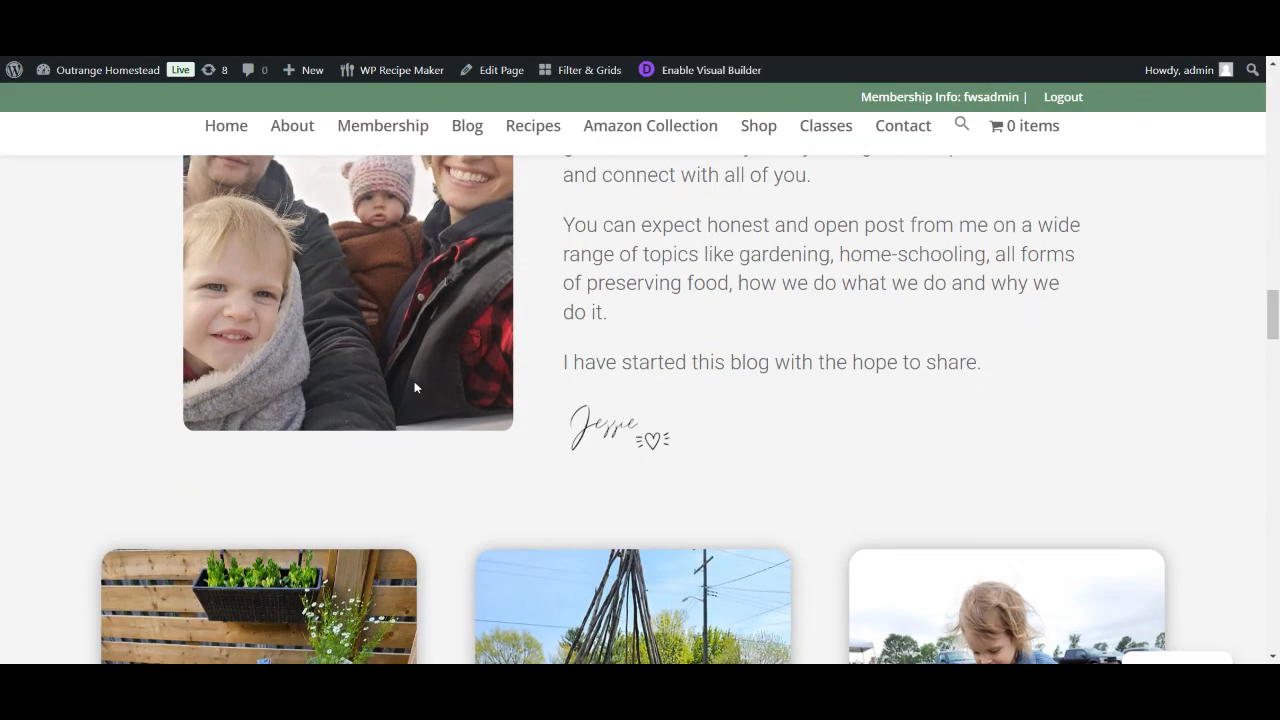
scroll(415, 388, down, 4)
scroll(415, 388, up, 3)
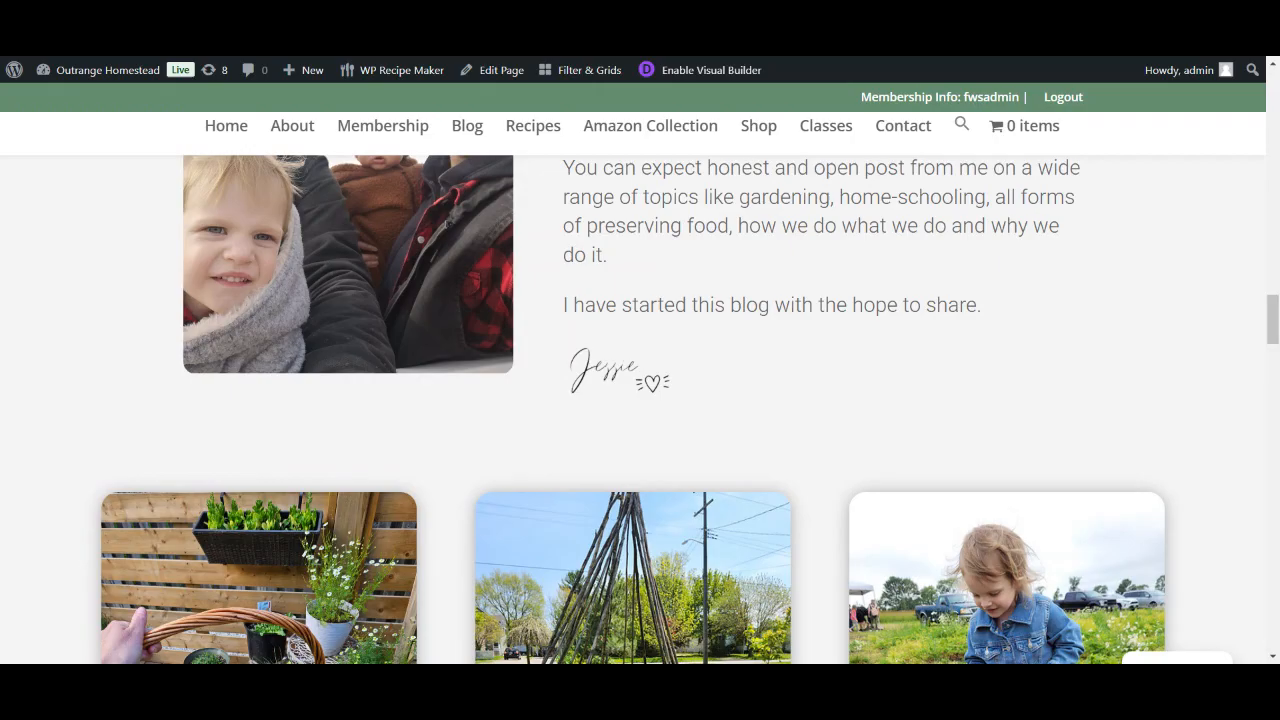
scroll(638, 298, up, 1)
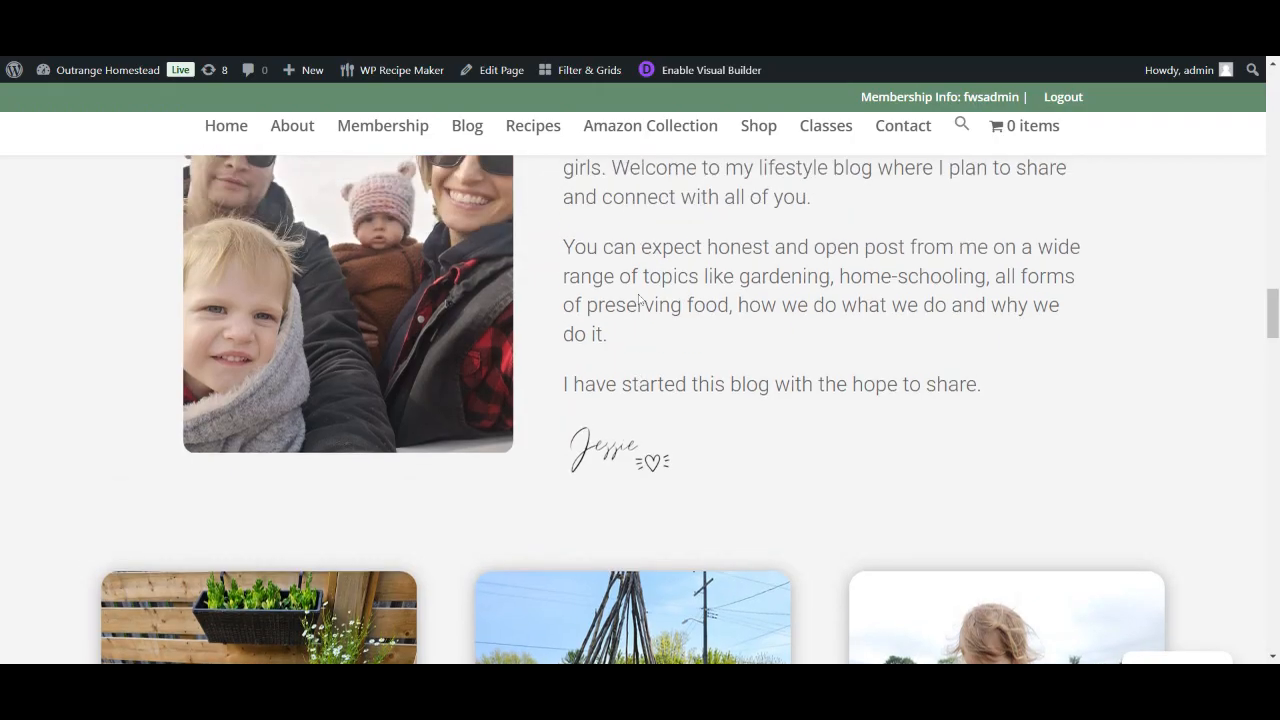
scroll(634, 294, up, 2)
scroll(699, 331, up, 2)
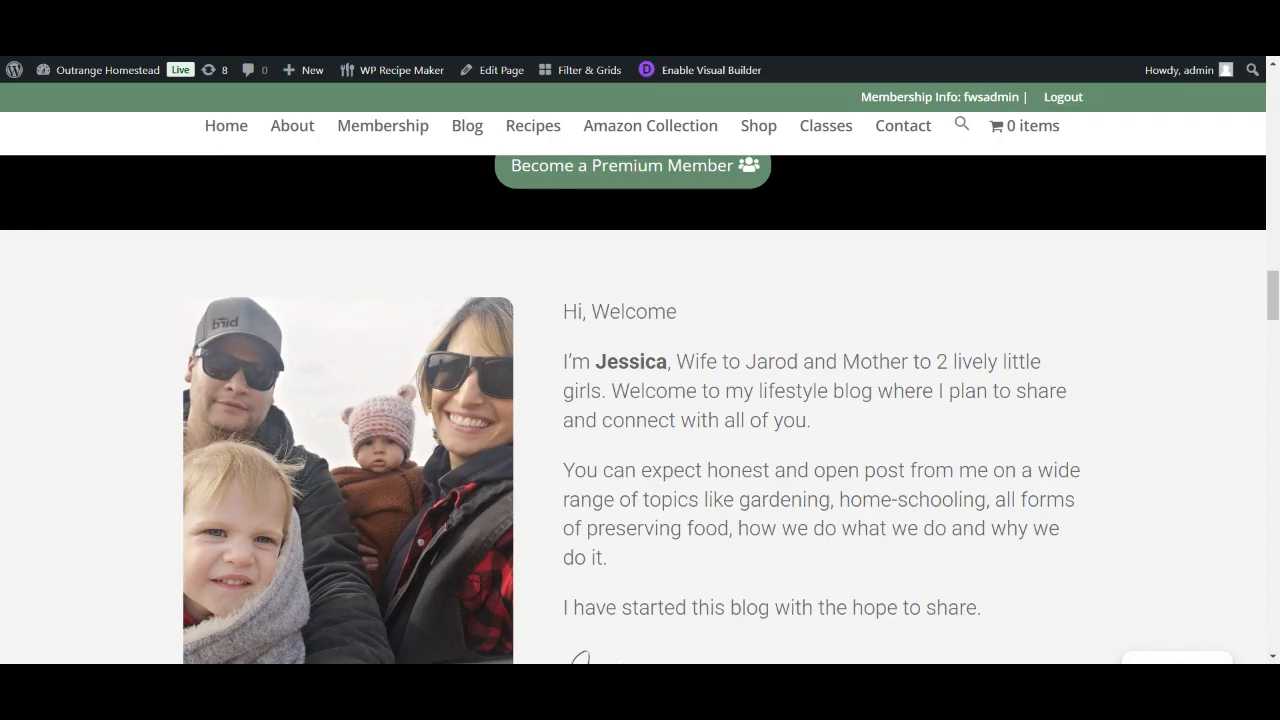
scroll(640, 410, down, 2)
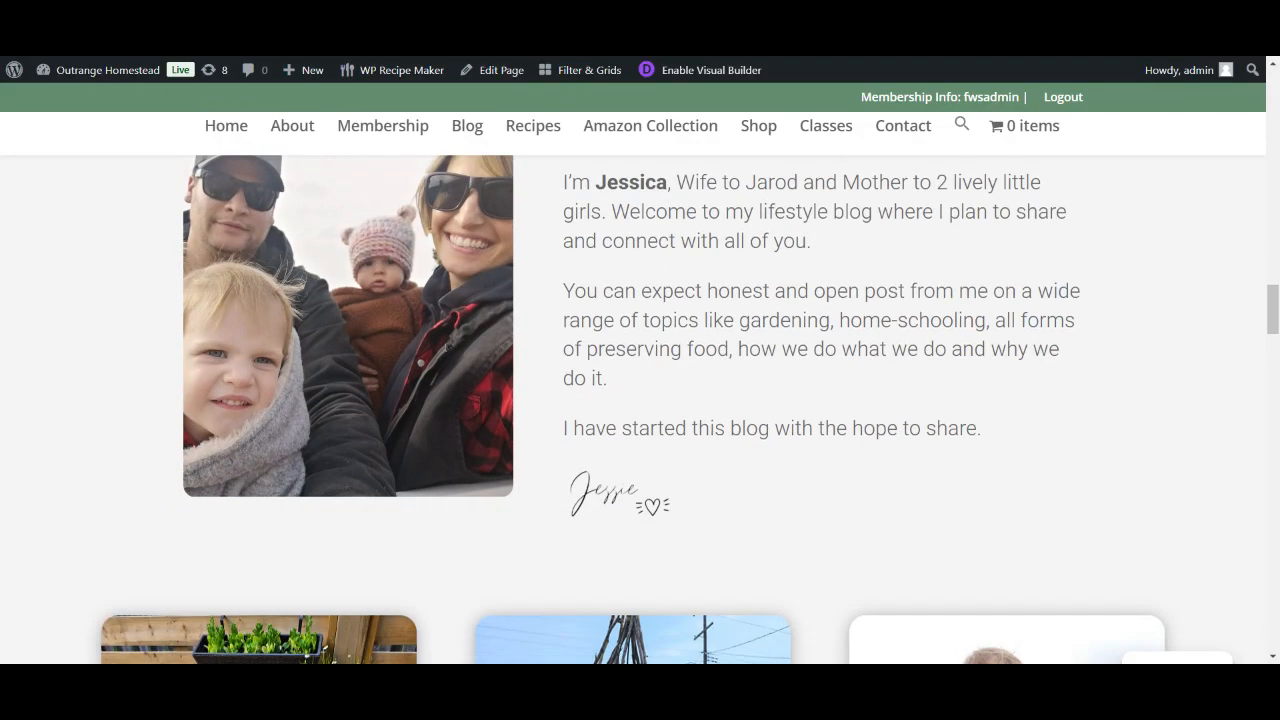